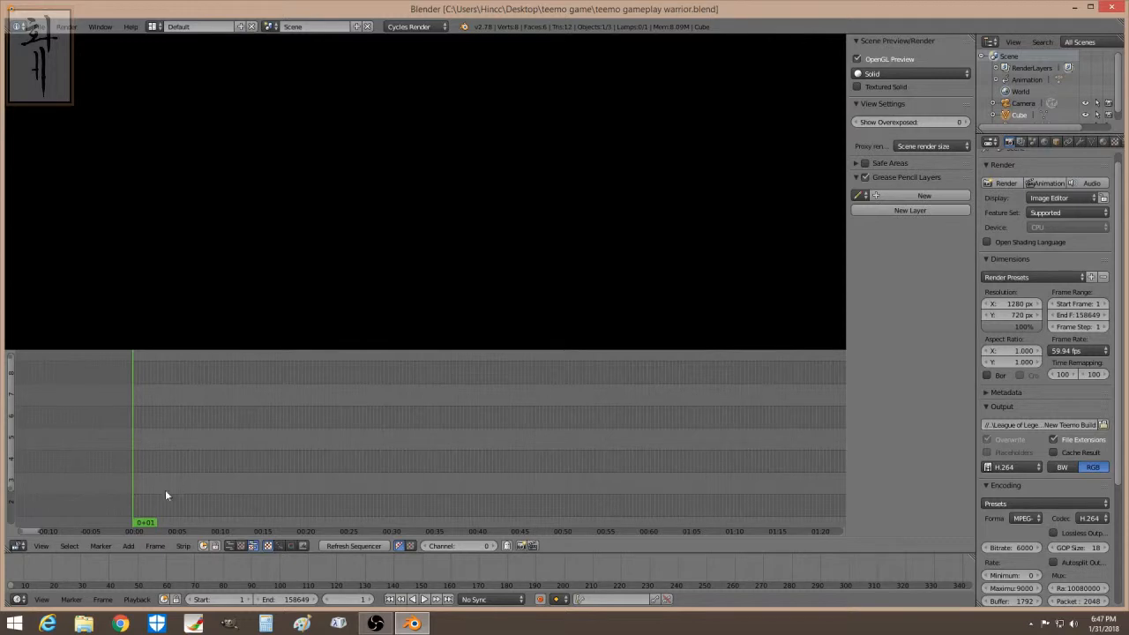
Step: Add the movie "Spring Festival of LXs (SF10) 2015 song.mp4" from the Desktop as a strip starting at frame 1 and move the playhead to frame 693
left_click(127, 546)
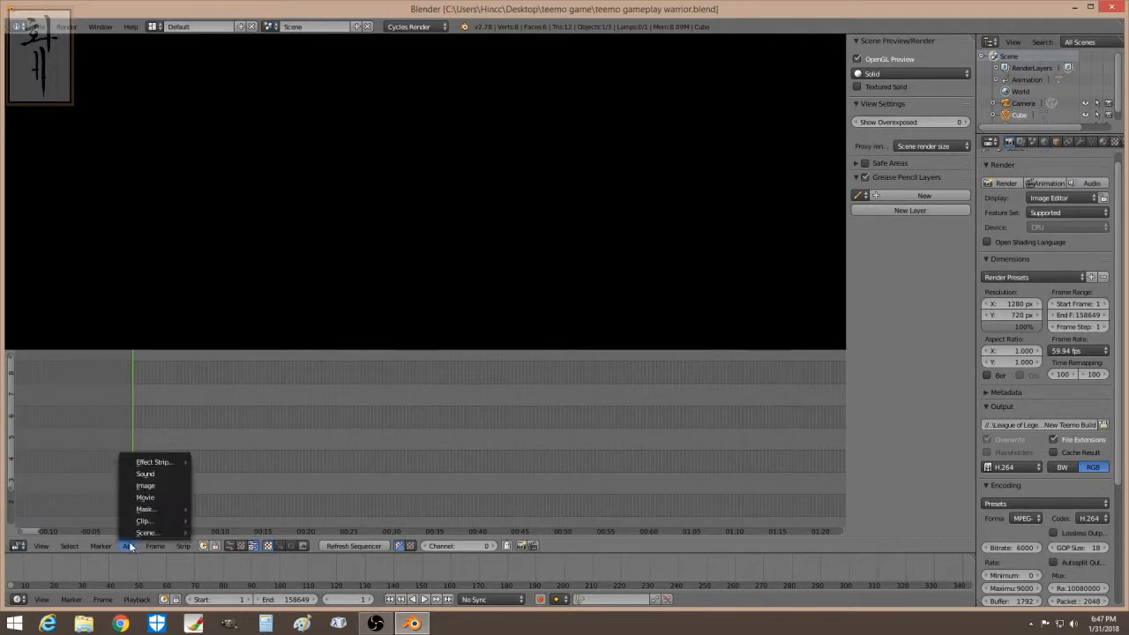
left_click(155, 496)
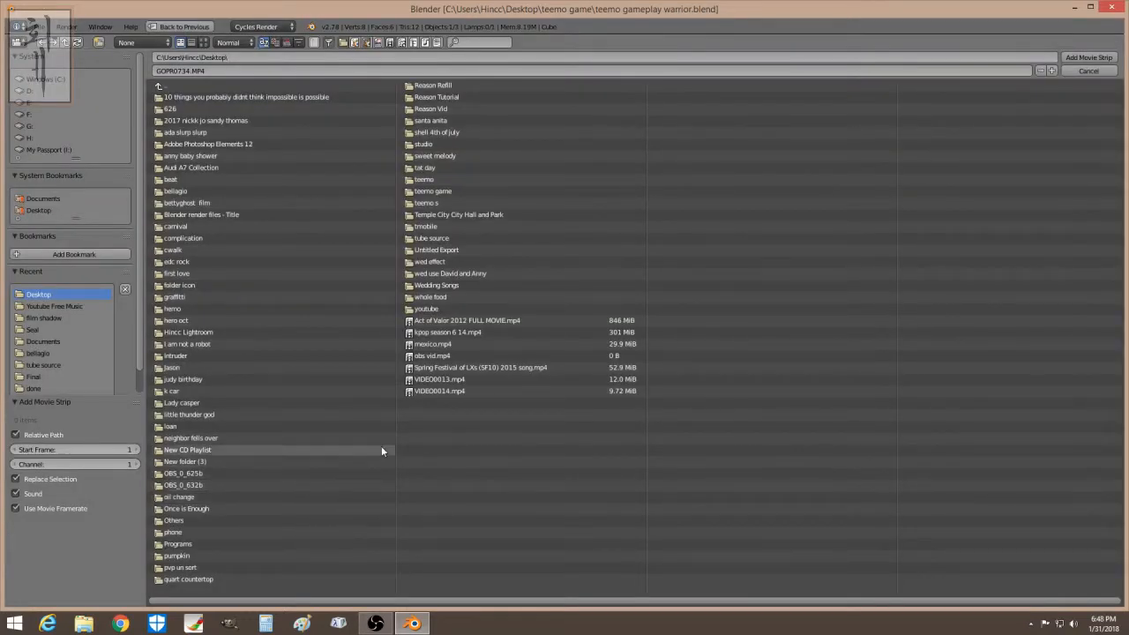
left_click(481, 367)
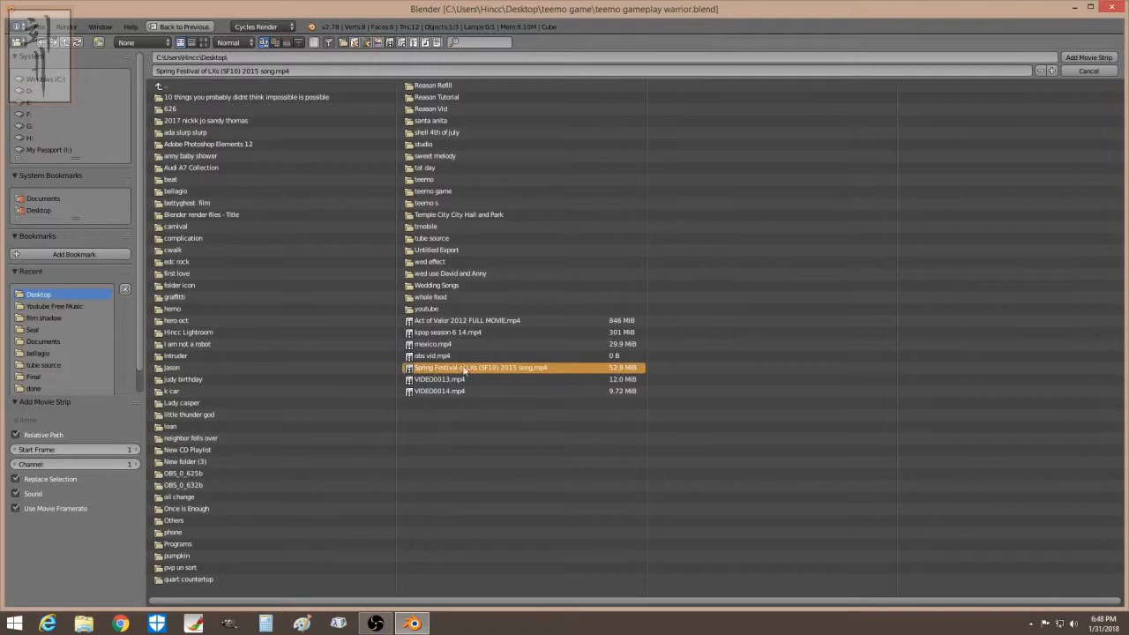
left_click(1089, 58)
left_click(232, 461)
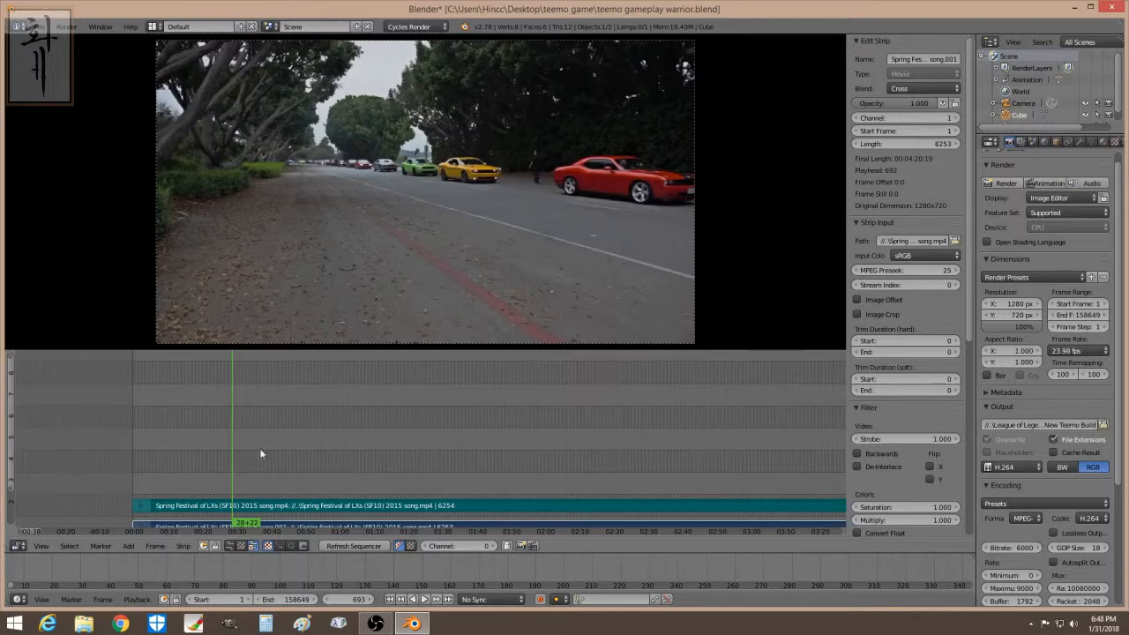
left_click(129, 546)
left_click(157, 487)
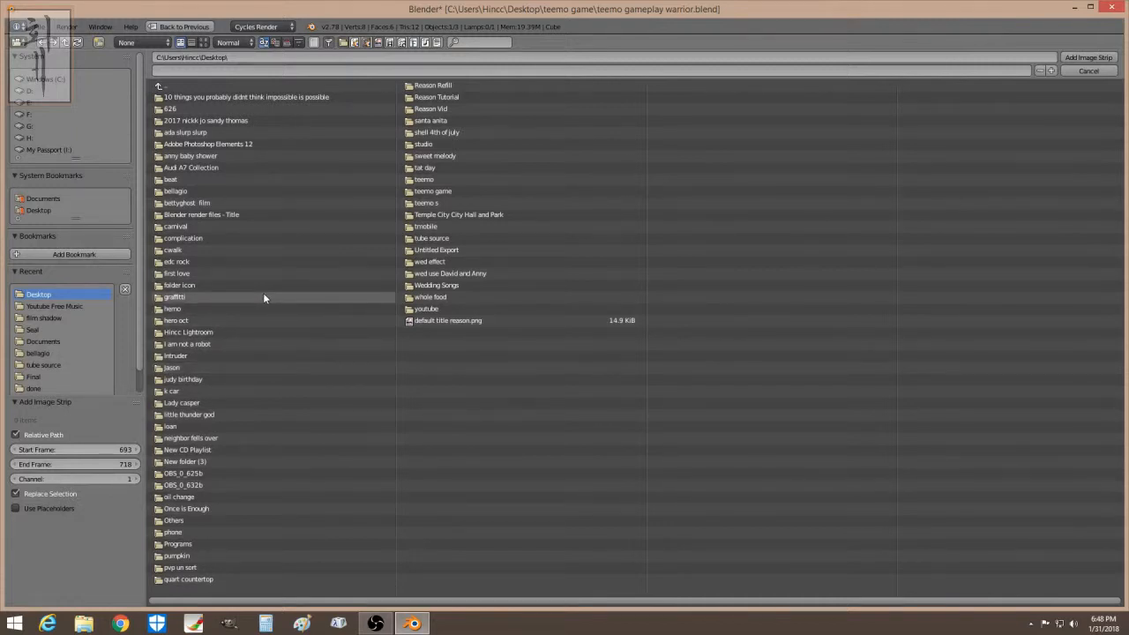
left_click(431, 238)
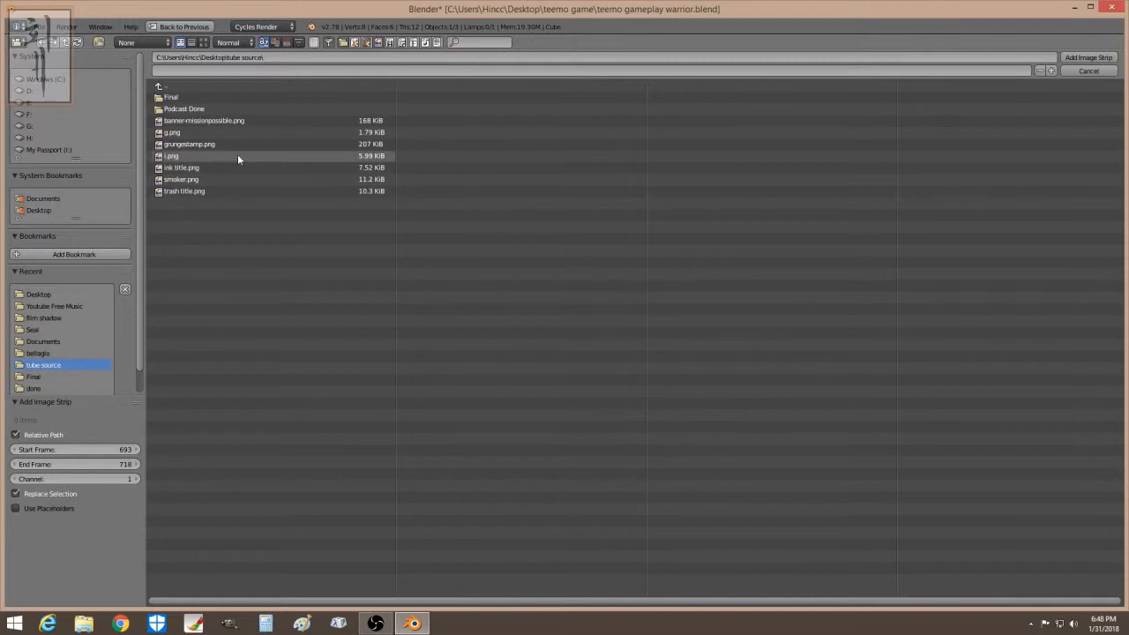
left_click(1082, 71)
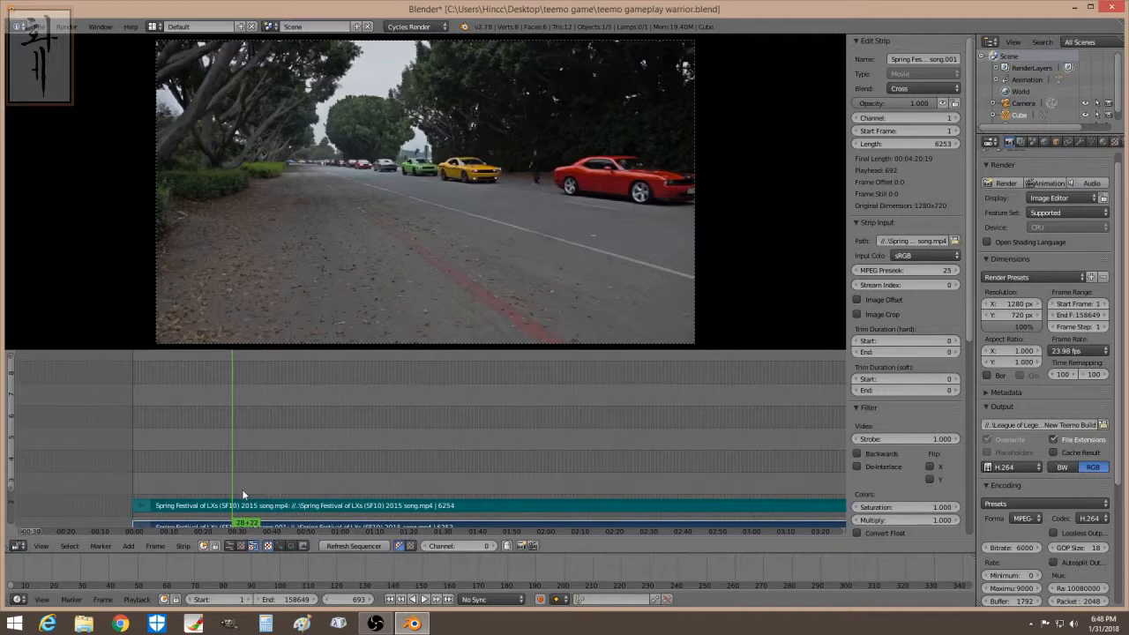
Step: Add the image seal 4.png from the Lady casper\Seal folder as an image strip starting at frame 693
left_click(128, 546)
left_click(144, 485)
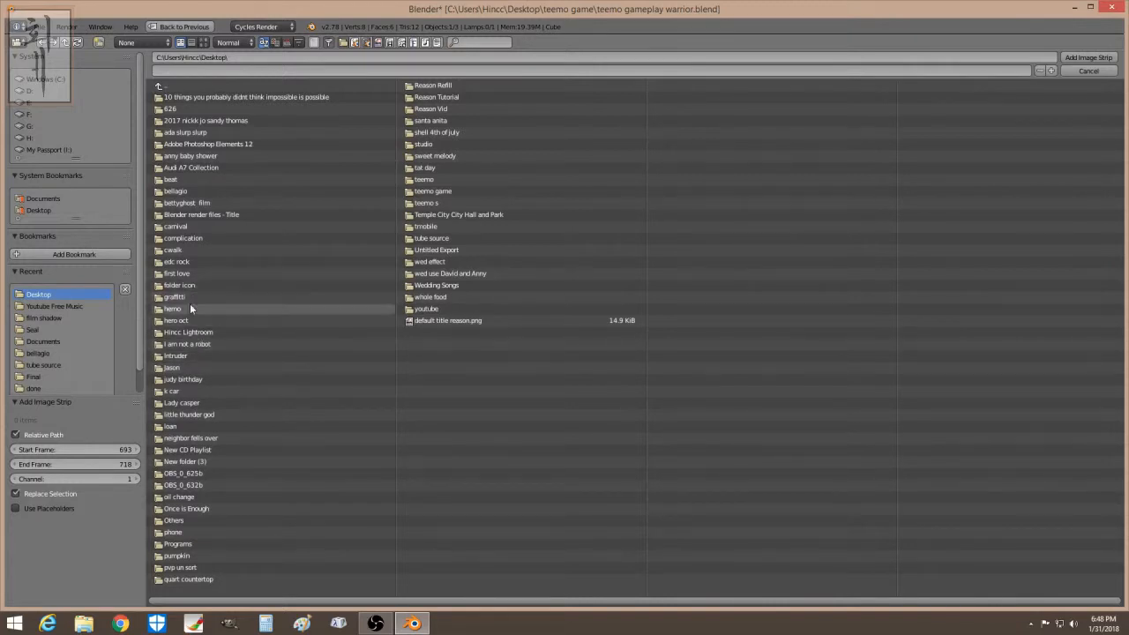
double_click(184, 380)
left_click(161, 85)
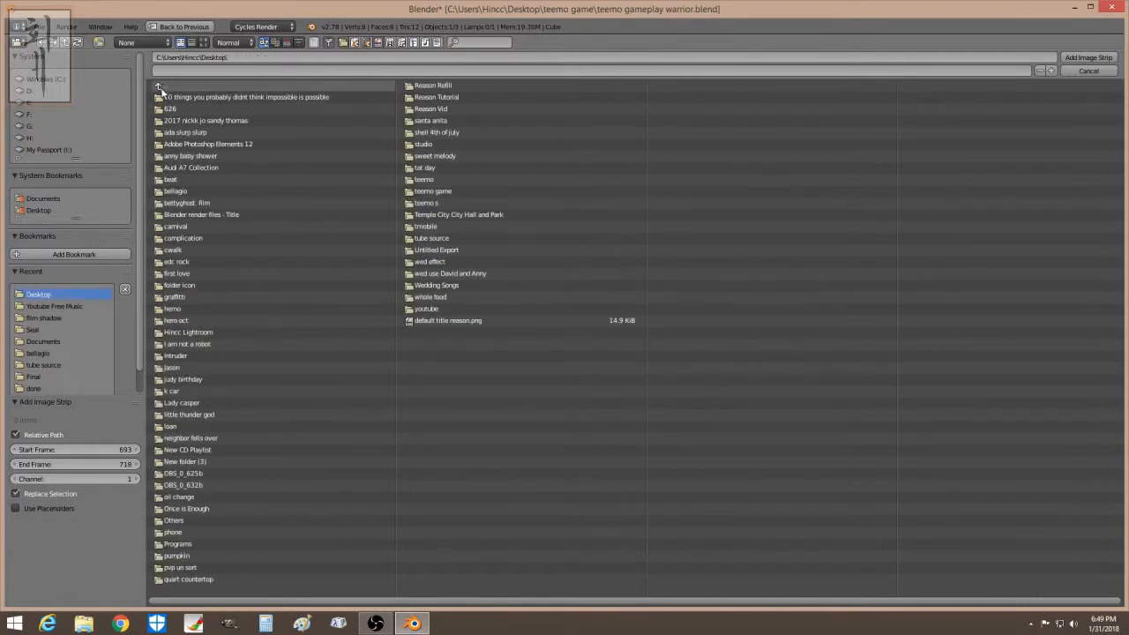
left_click(193, 402)
left_click(176, 122)
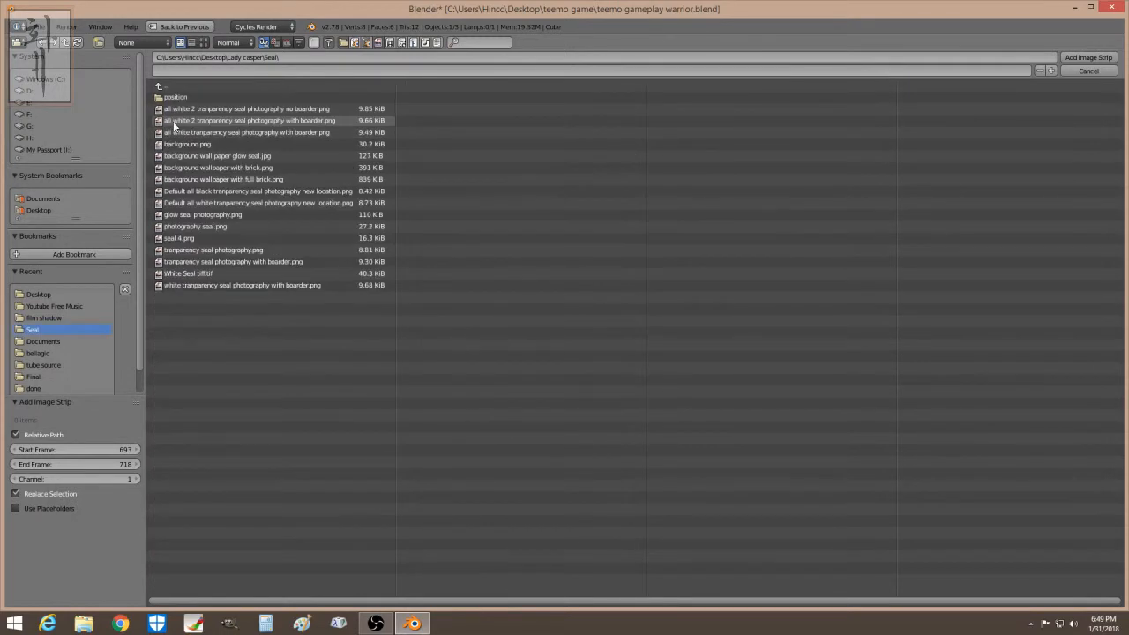
left_click(185, 239)
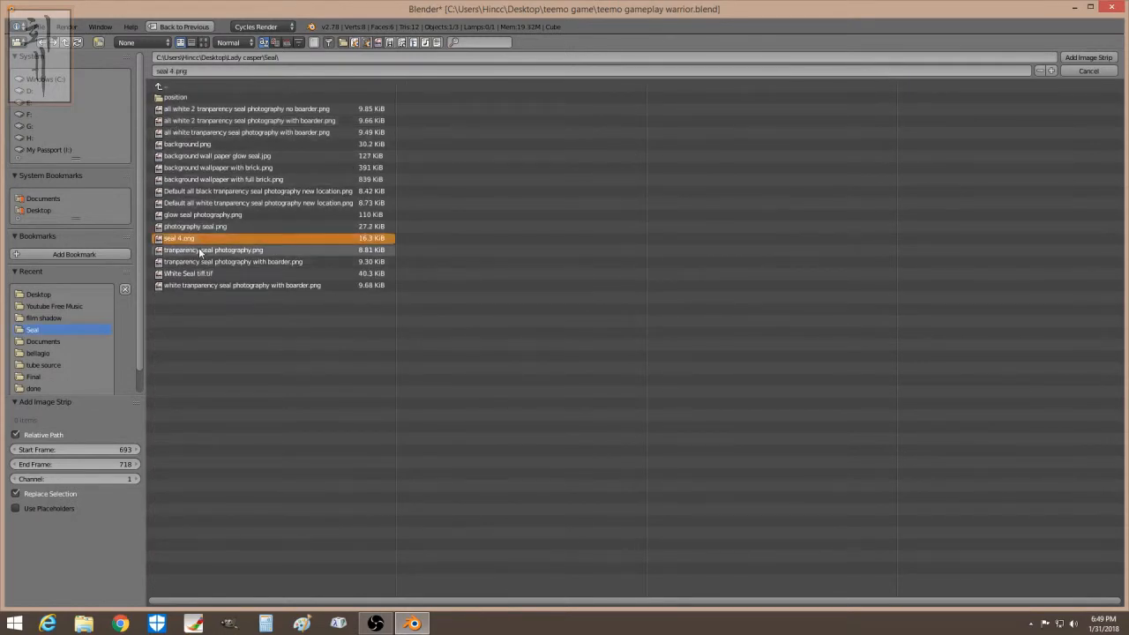
left_click(1088, 58)
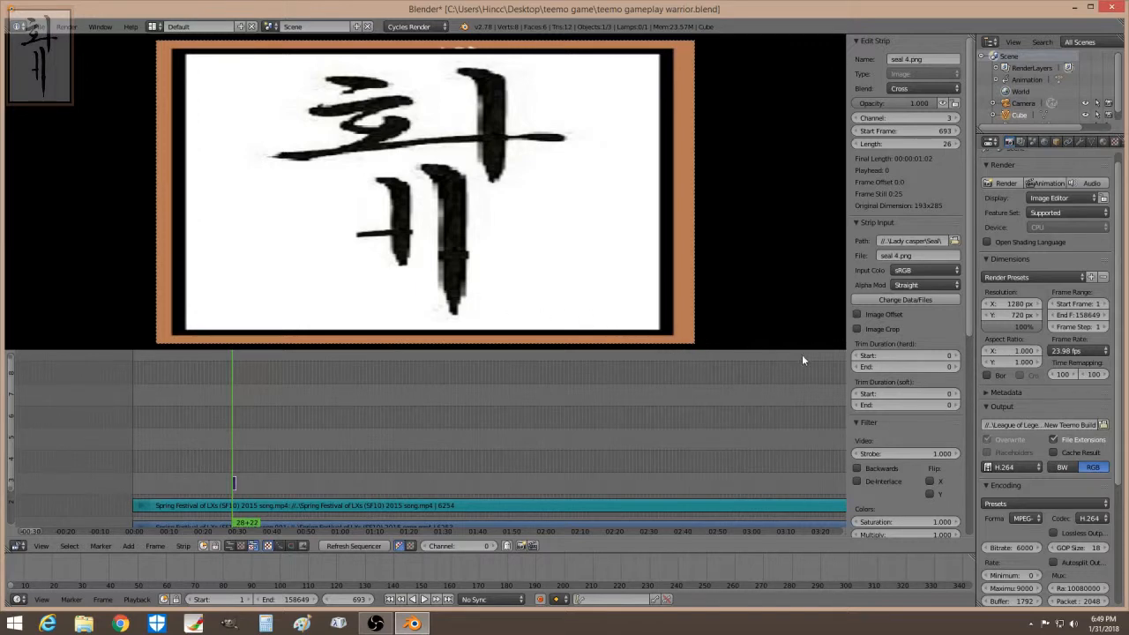
Step: Enable Image Offset with X 34 on the seal image strip and lengthen the strip to 442 frames, starting at frame 538
left_click(880, 314)
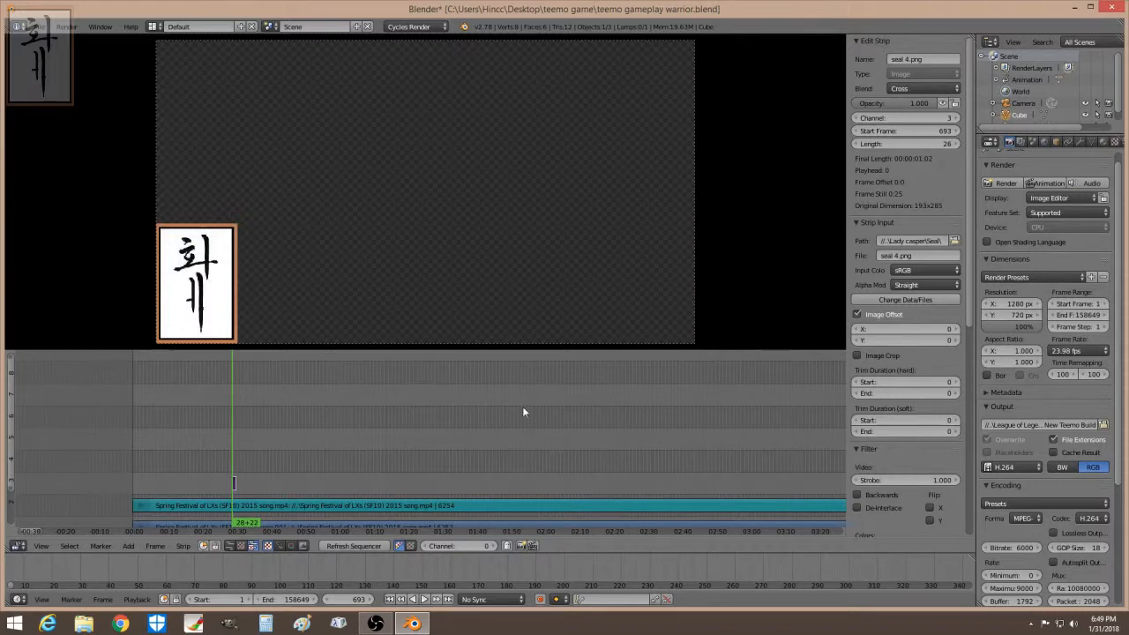
left_click_drag(902, 145, 959, 145)
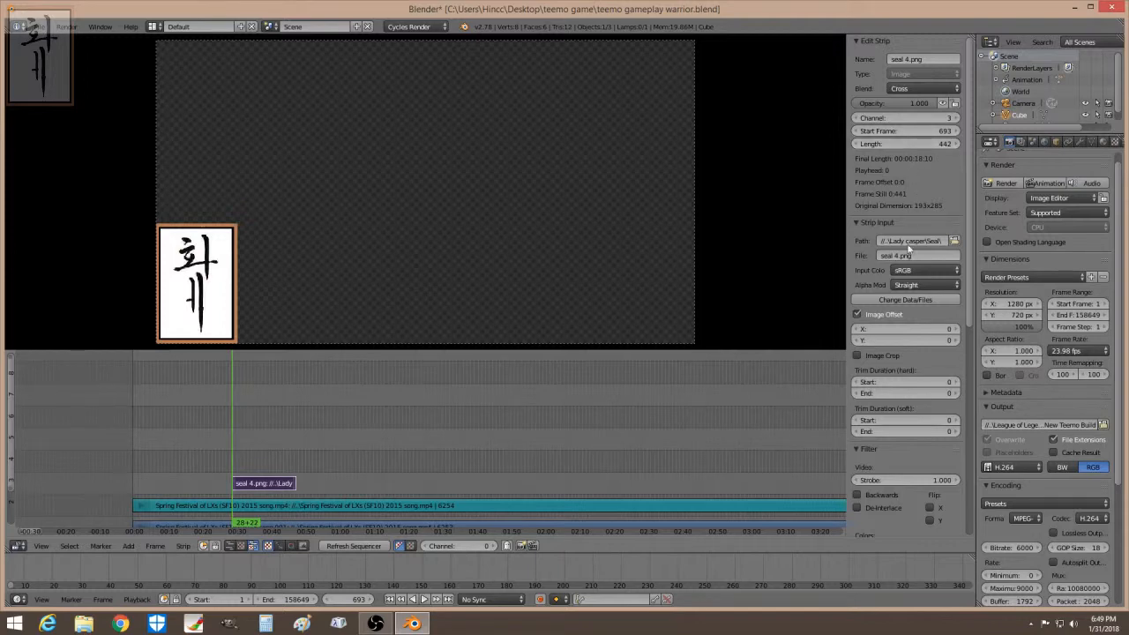
left_click_drag(903, 328, 934, 328)
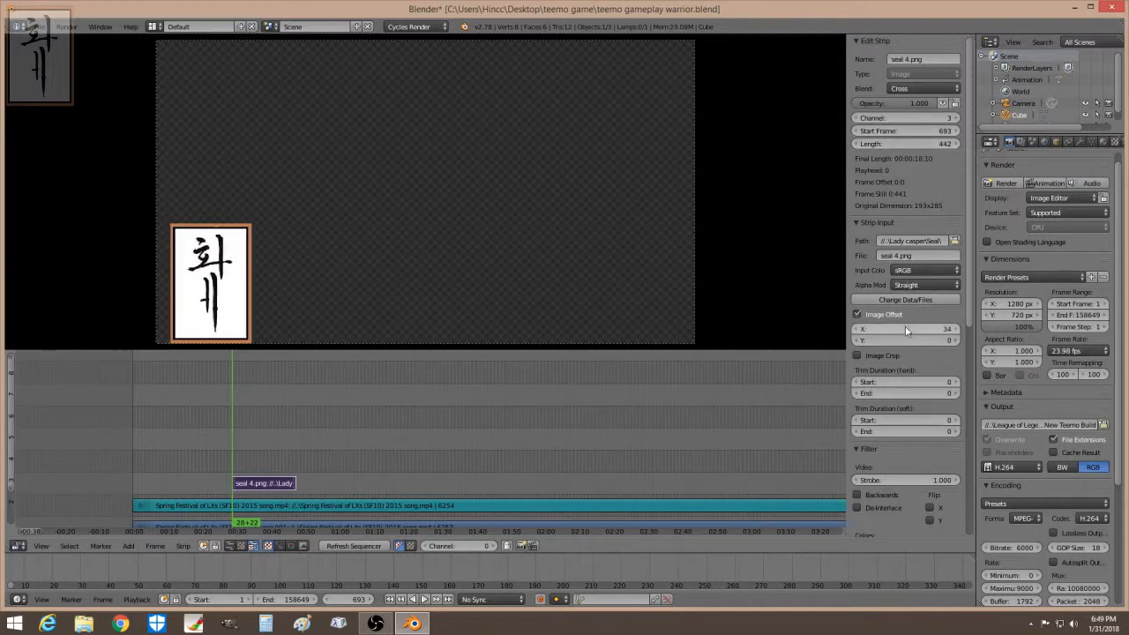
key("g")
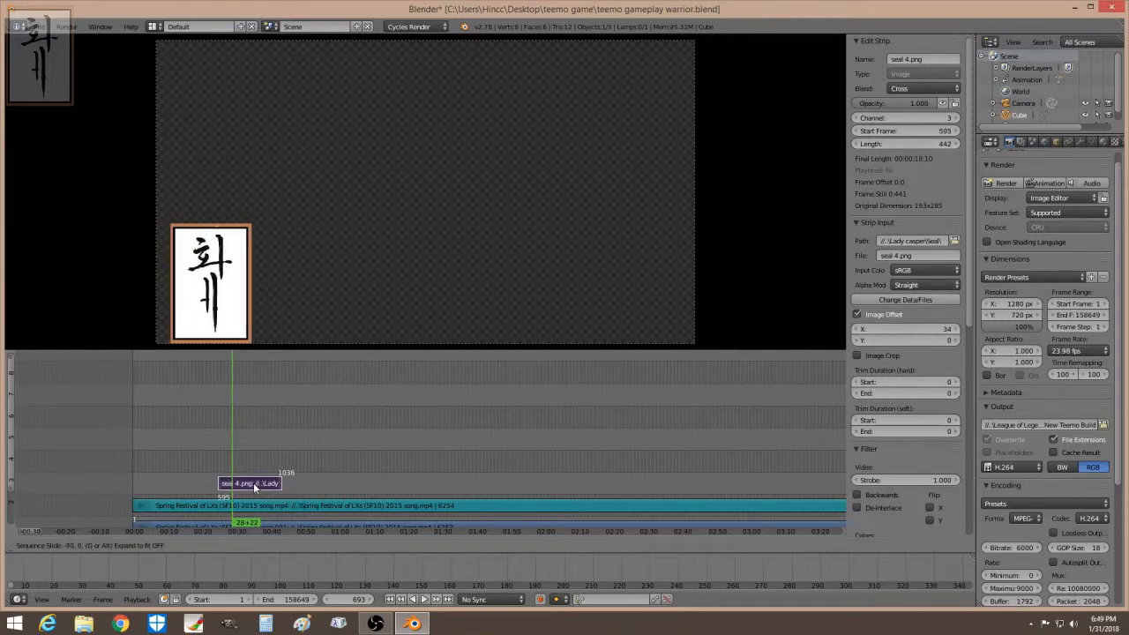
left_click(247, 483)
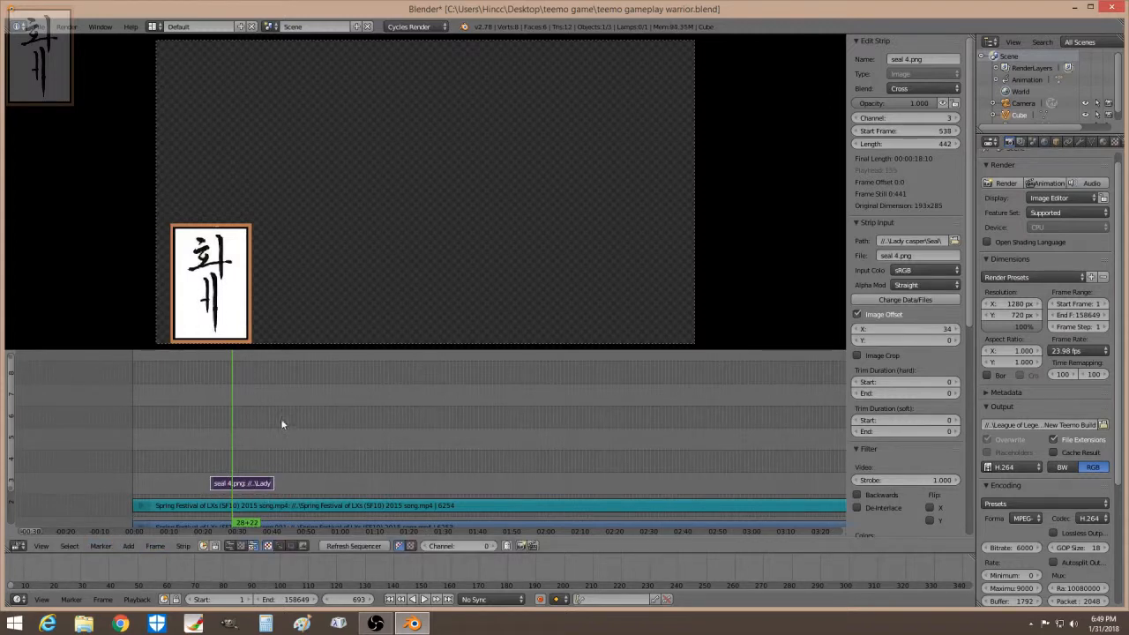
Step: Set the seal image strip's blend mode to Alpha Over and its image offset to X 662, Y 215
left_click(897, 89)
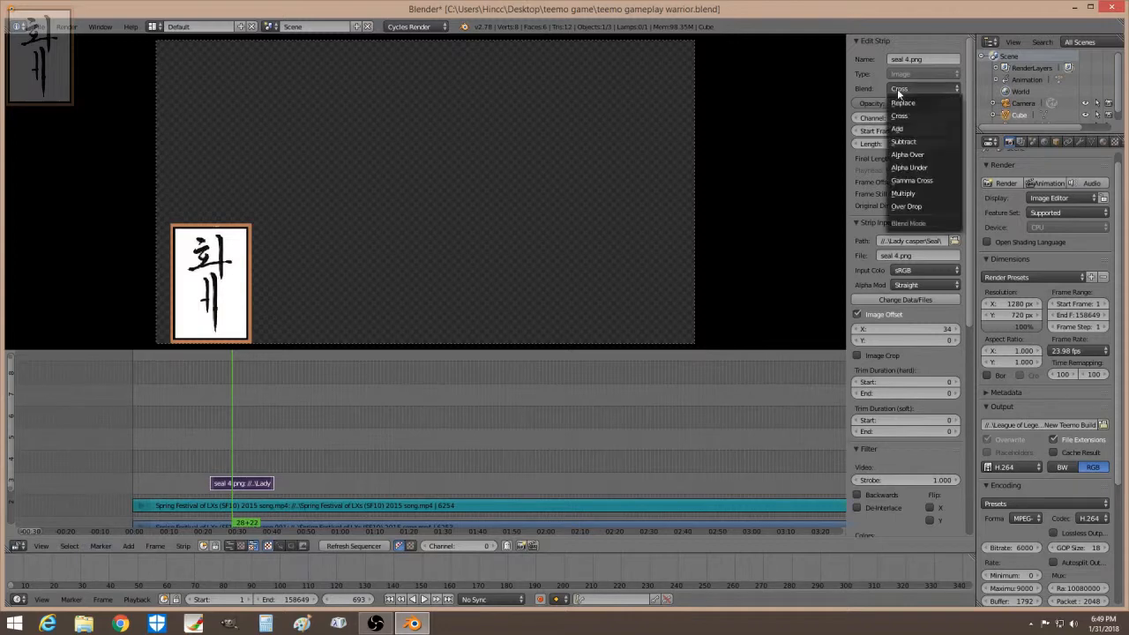
left_click(909, 155)
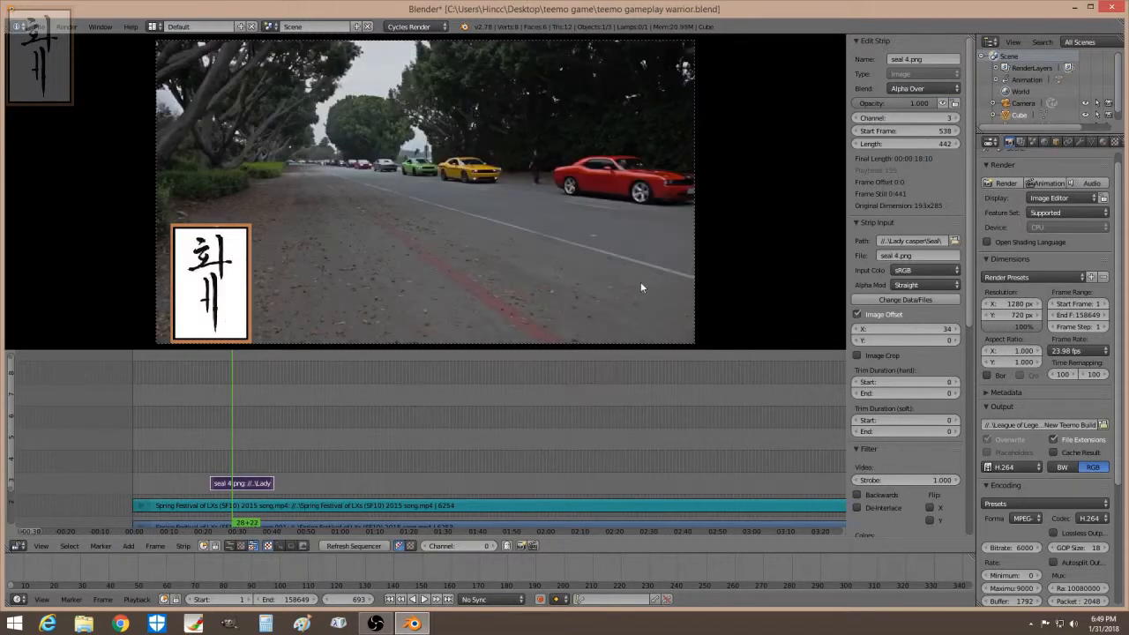
left_click_drag(908, 329, 935, 340)
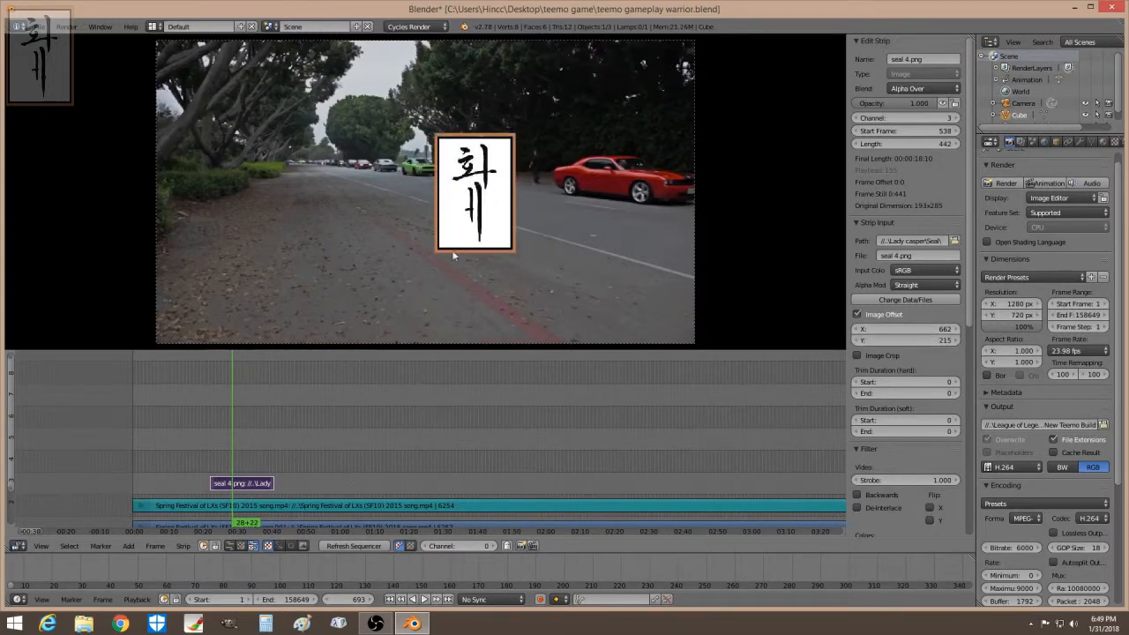
Step: Add a Transform effect strip to the seal image strip and set the effect's blend mode to Alpha Over
left_click(133, 546)
mouse_move(161, 462)
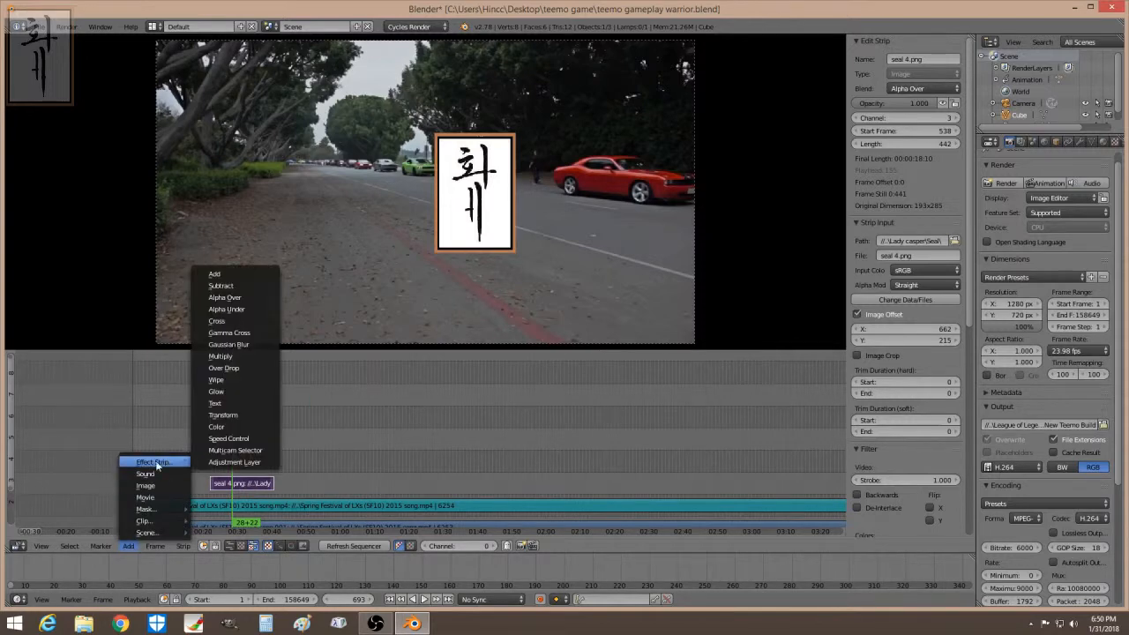
left_click(231, 415)
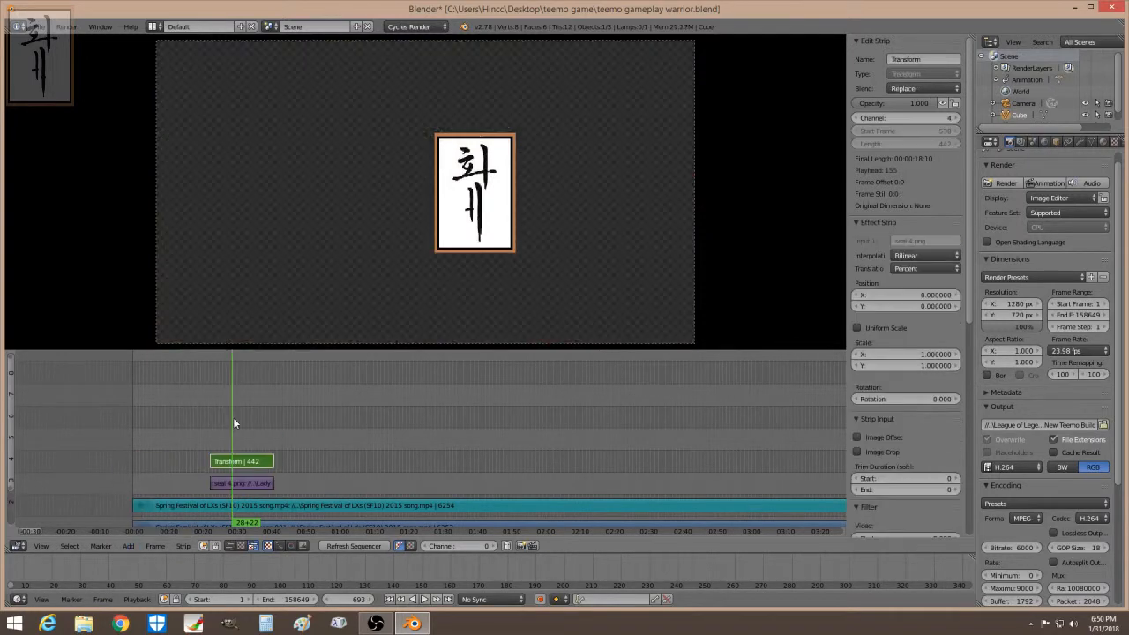
right_click(238, 482)
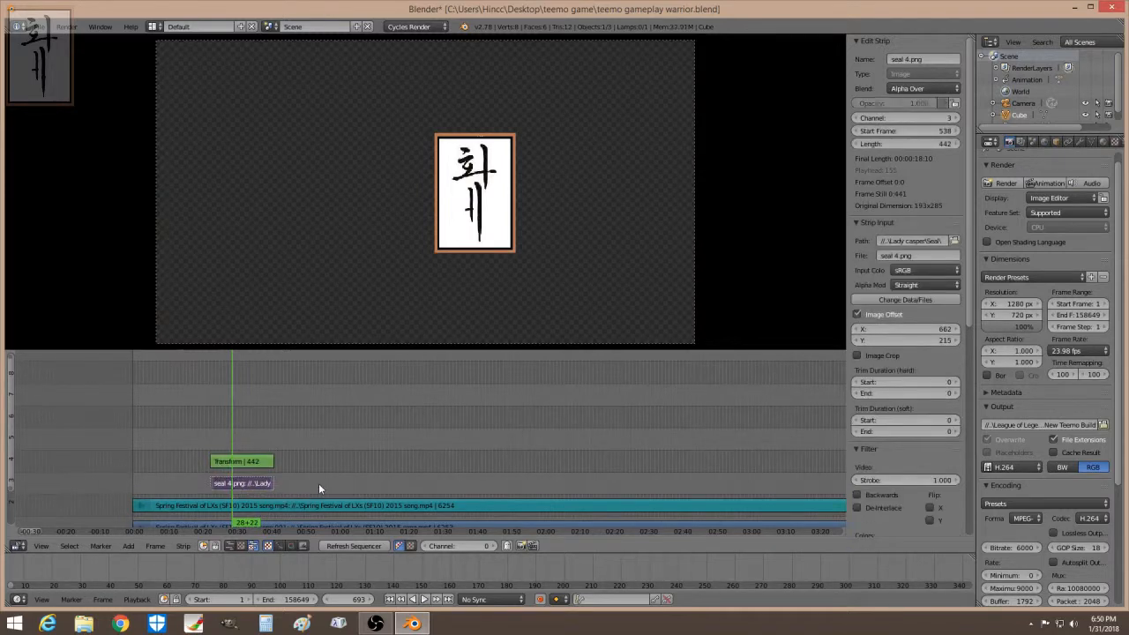
right_click(253, 462)
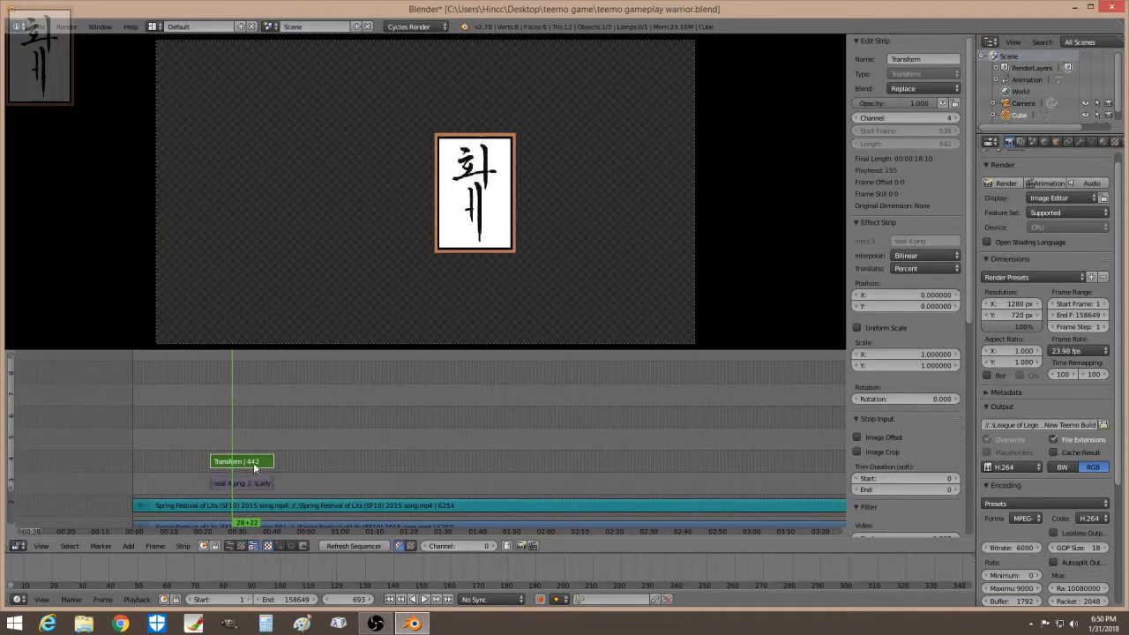
left_click(895, 89)
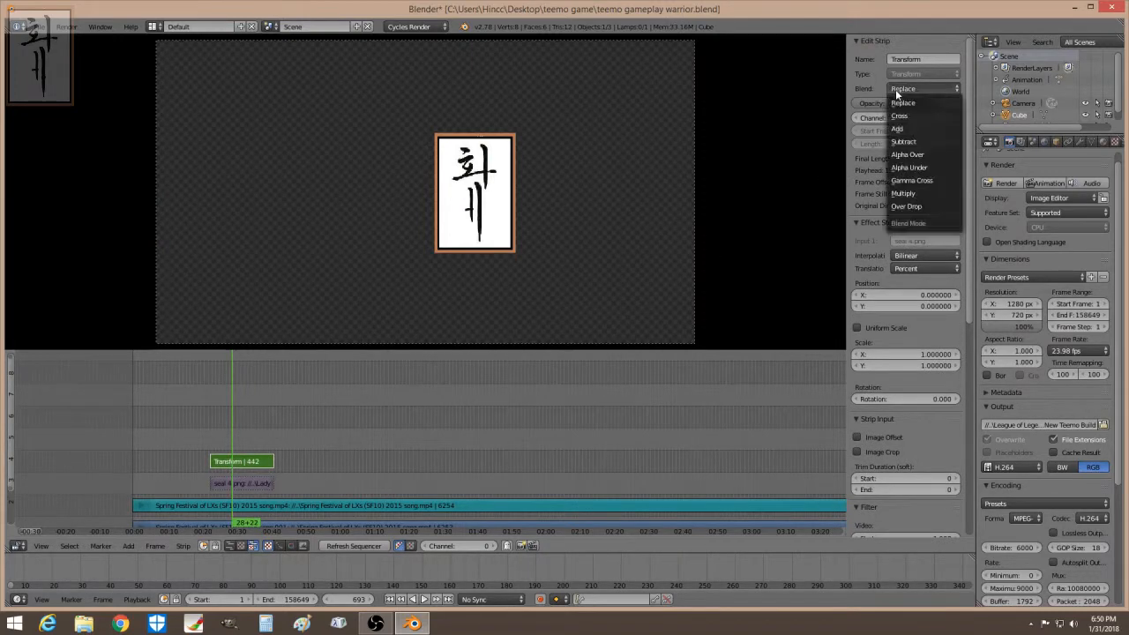
left_click(926, 154)
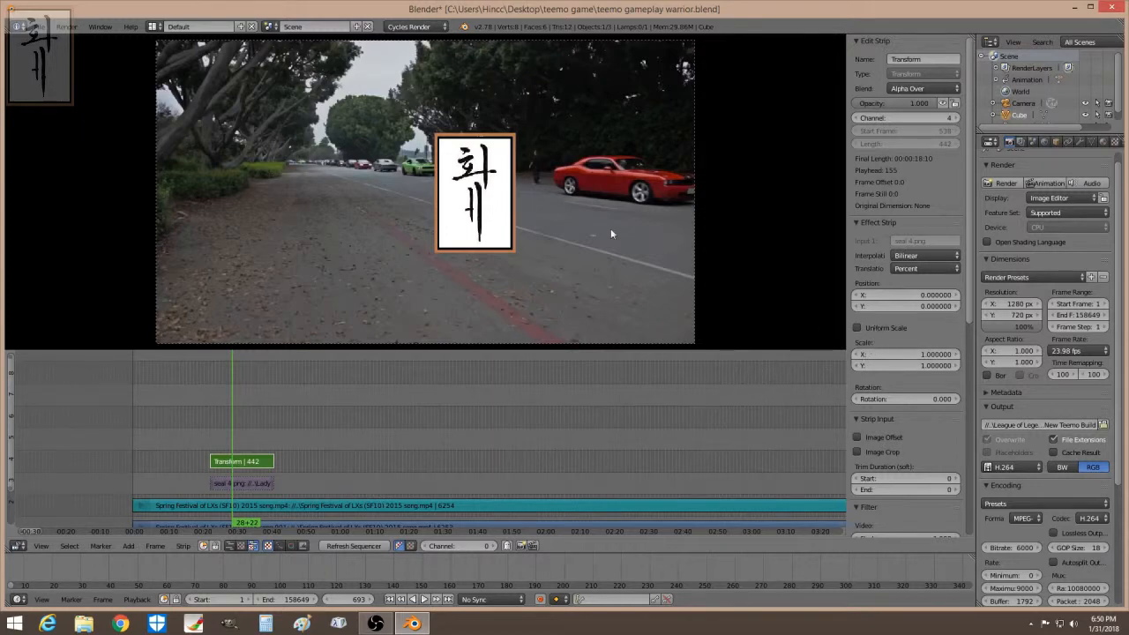
Step: Transform the seal image with a uniform scale of 0.58, a rotation of 87.6 and a position of X 8.58, Y -1.74
left_click(858, 329)
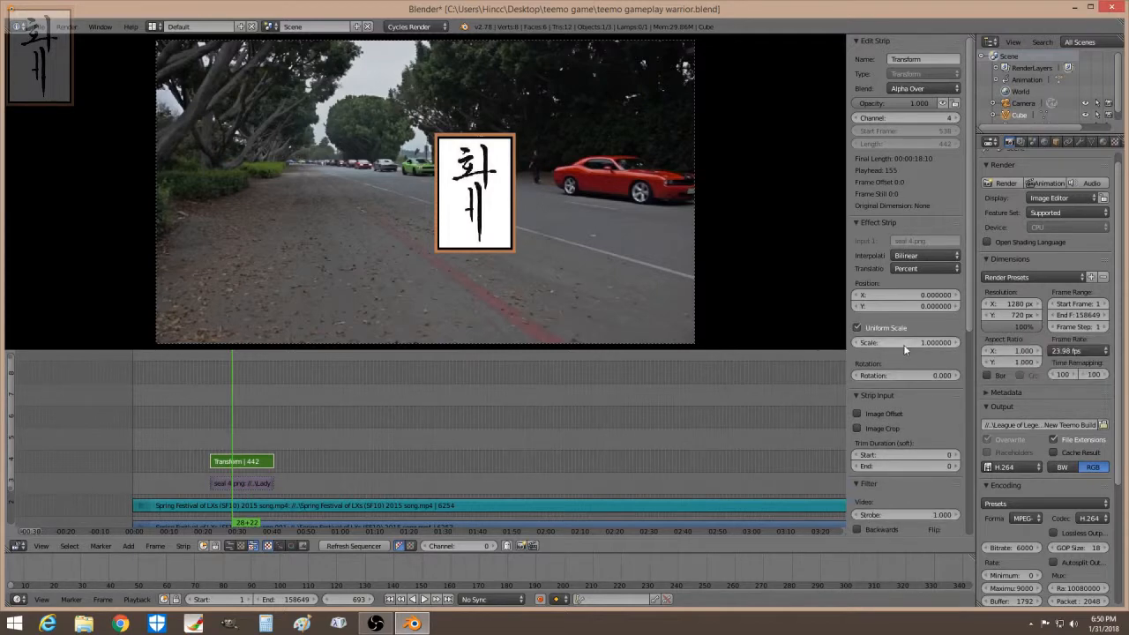
mouse_move(904, 342)
left_mouse_down()
mouse_move(877, 342)
mouse_move(904, 342)
left_mouse_up()
left_click_drag(890, 301, 912, 311)
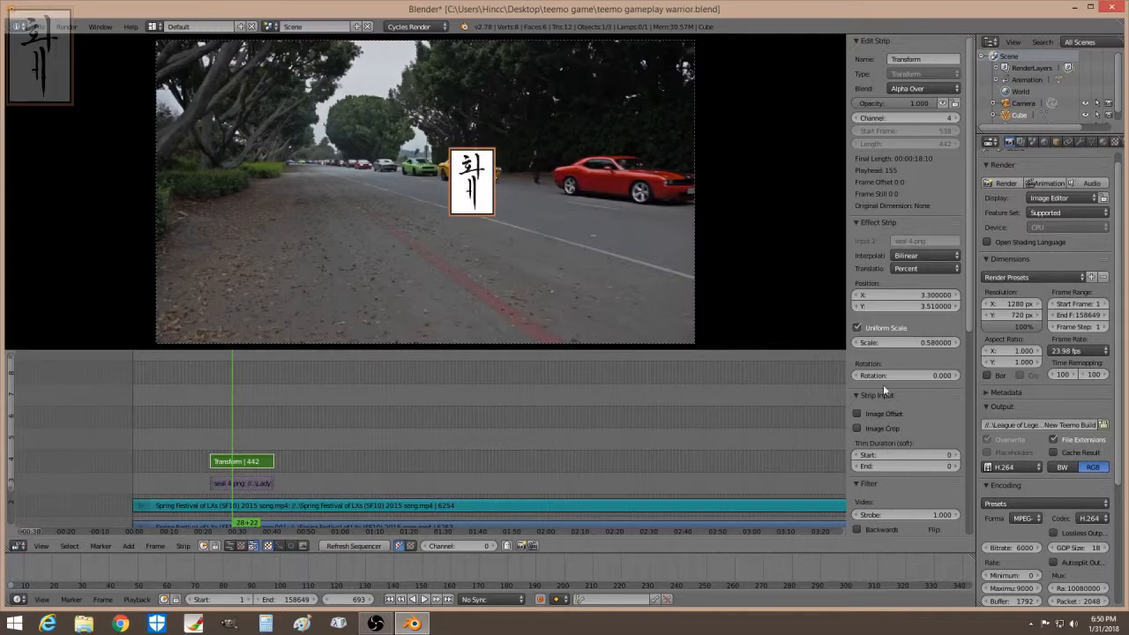
left_click_drag(882, 376, 966, 376)
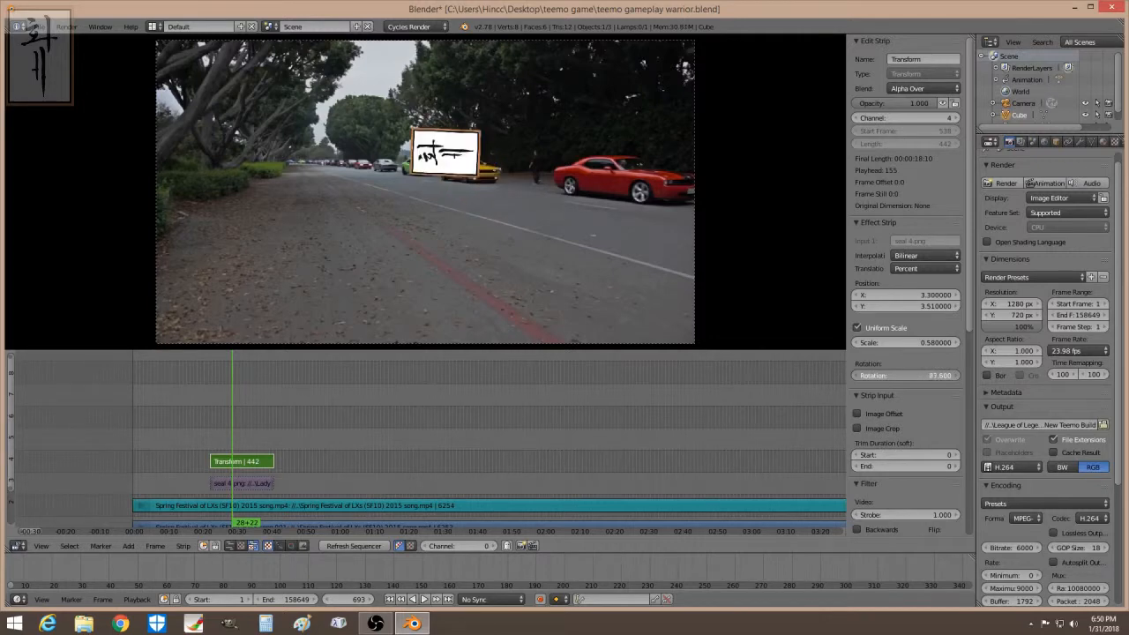
left_click_drag(905, 306, 873, 307)
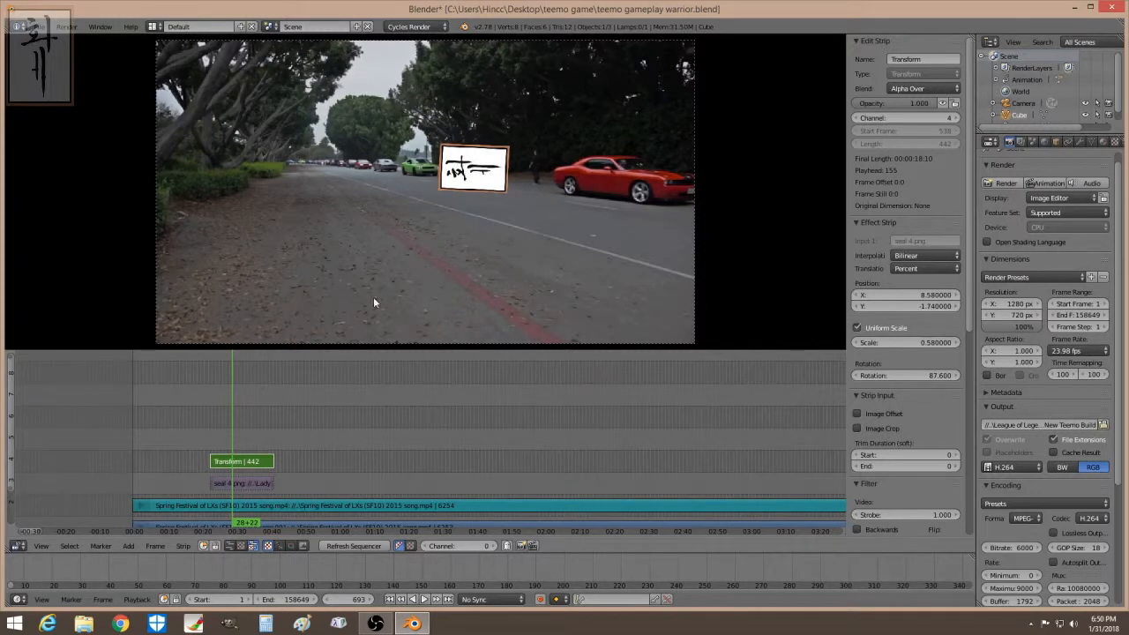
Step: Step the playhead back to frame 706 within the transform strip and advance it to frame 711
left_click(235, 439)
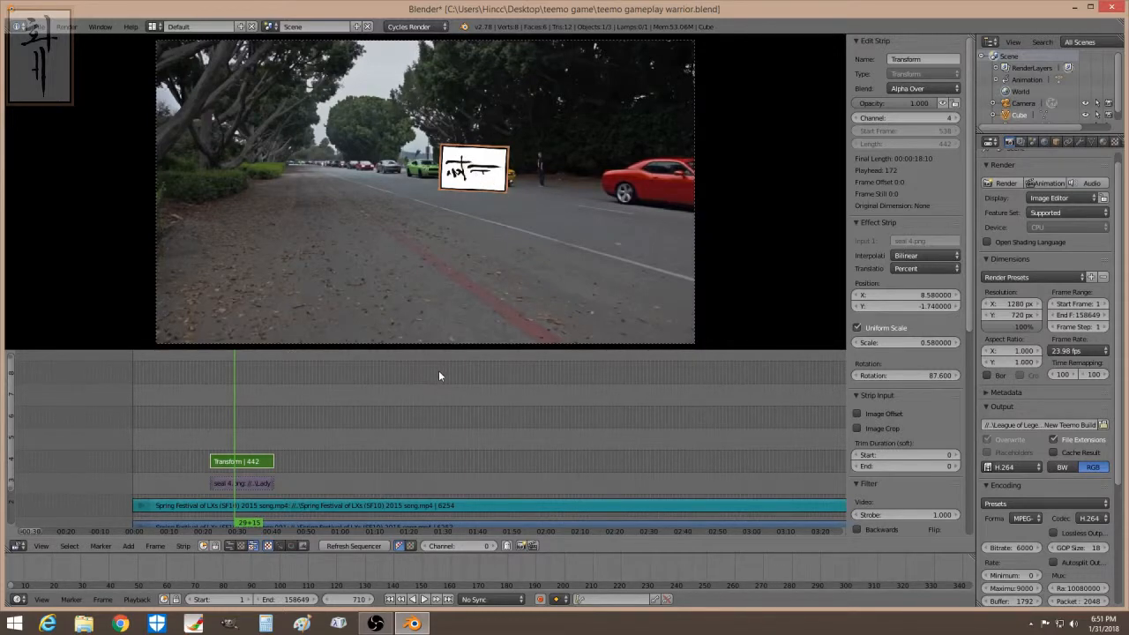
key("Left")
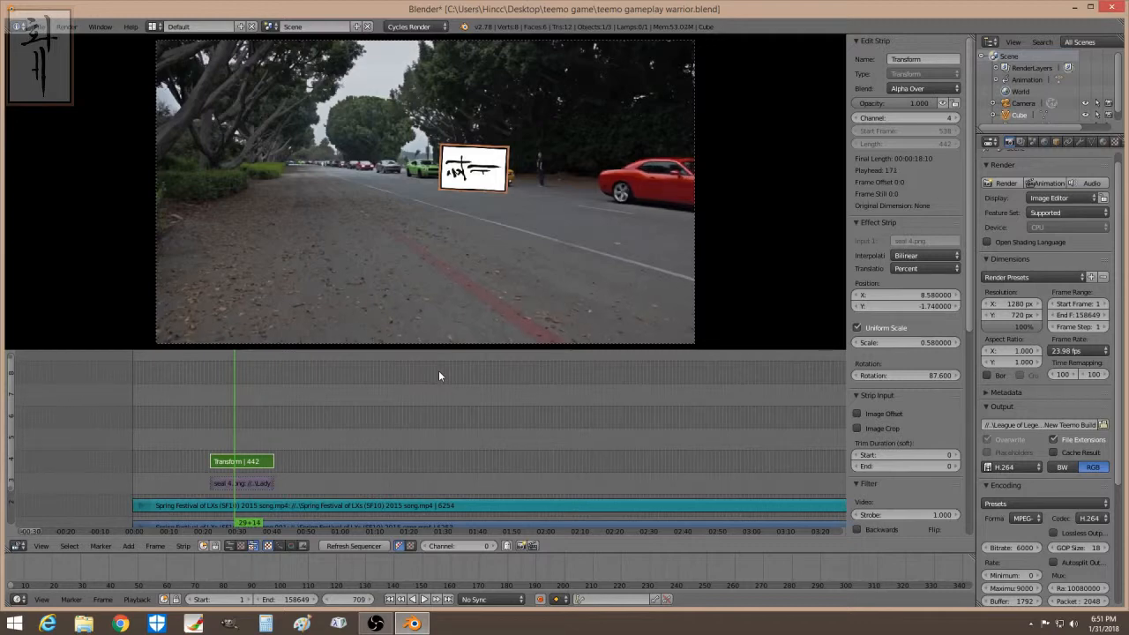
key("Left")
key("Left")
key("Left")
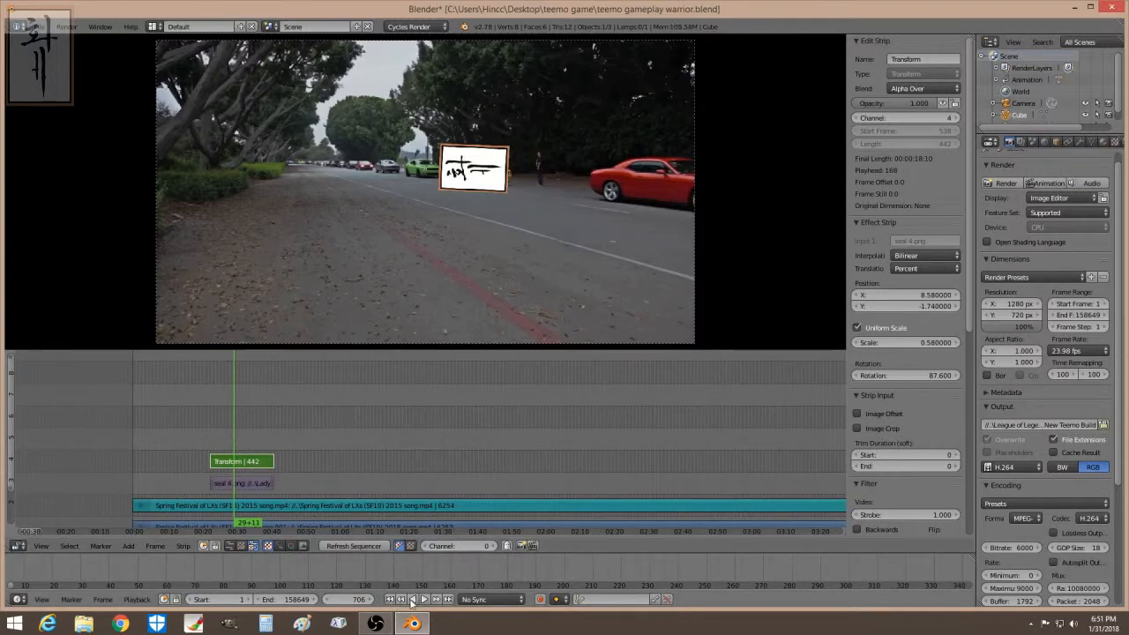
left_click(540, 599)
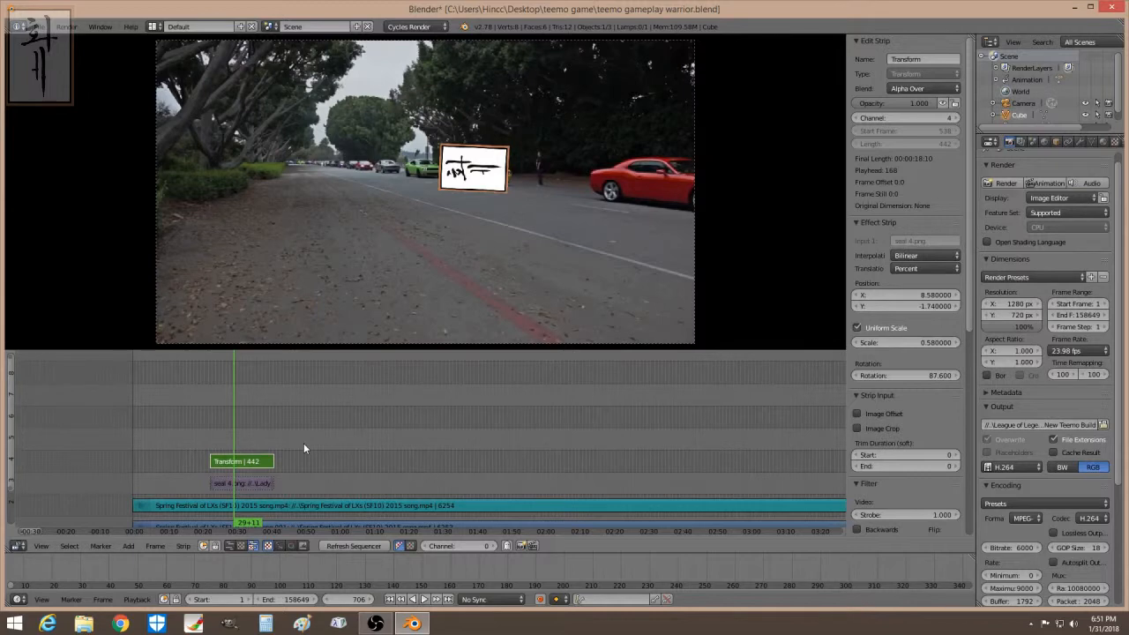
key("alt+a")
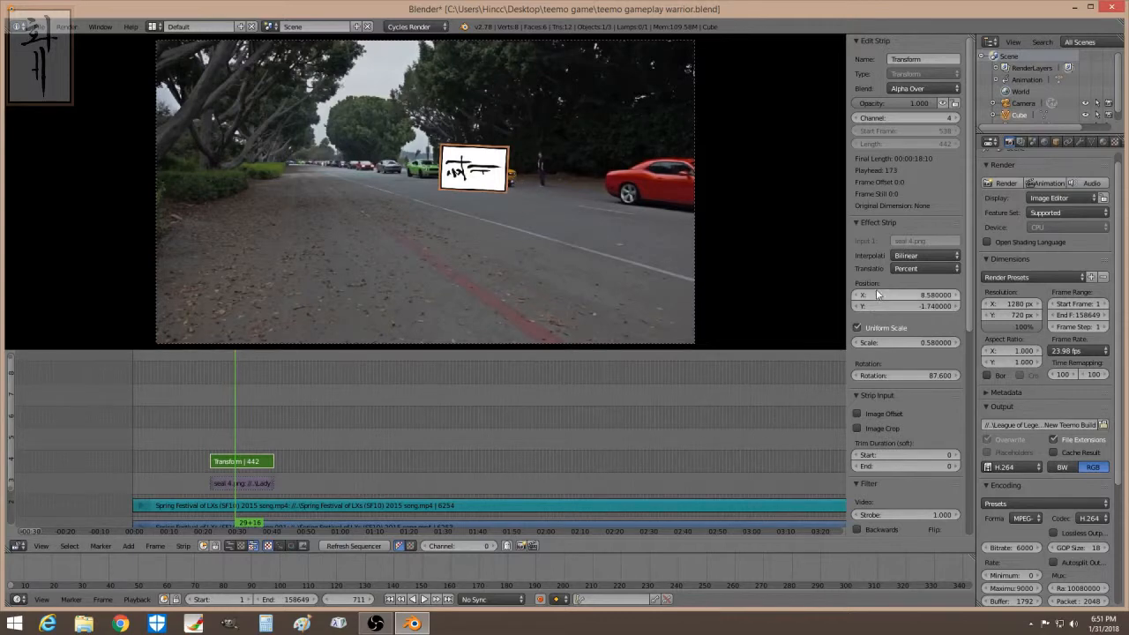
Step: Set the Transform strip's position X to 10.74 and step the playhead back to frame 685
mouse_move(877, 298)
left_mouse_down()
mouse_move(904, 298)
mouse_move(869, 306)
left_mouse_up()
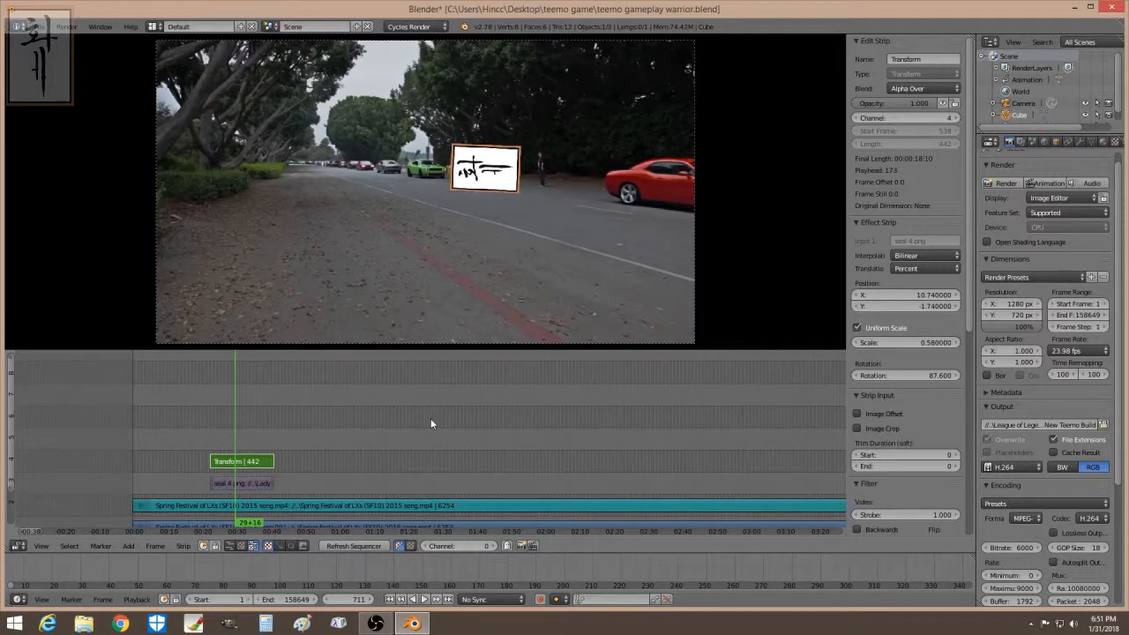
key("Left")
key("Left")
key("Left")
key("Left")
key("Left")
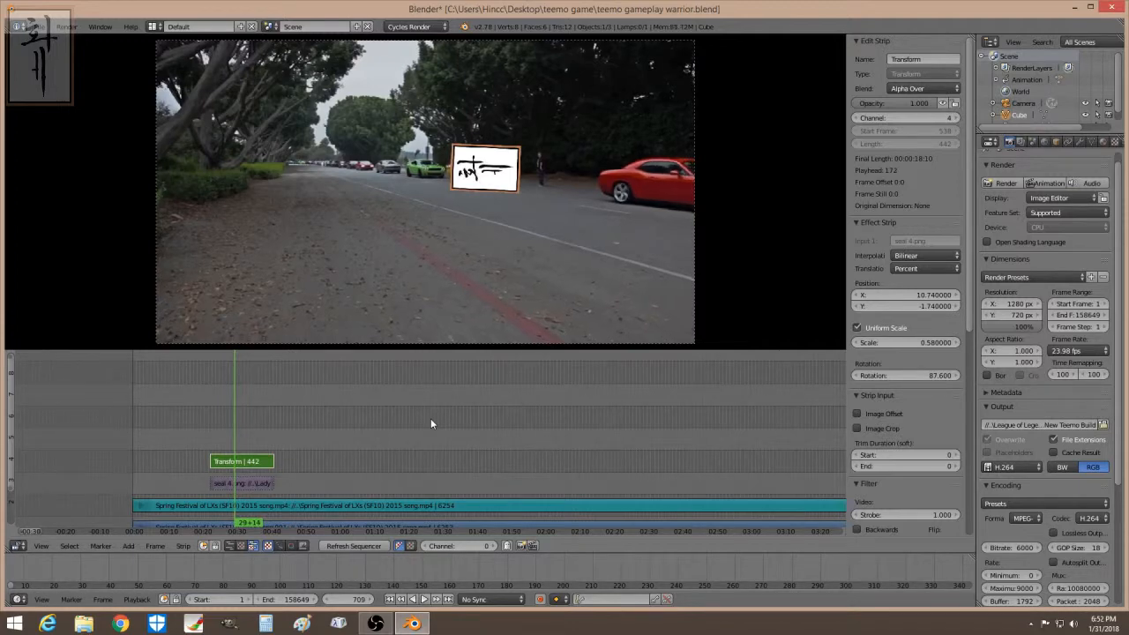
key("Left")
key("Left")
key("Left")
key("Left")
key("Left")
key("Left")
key("Left")
key("Left")
key("Left")
key("Left")
key("Left")
key("Left")
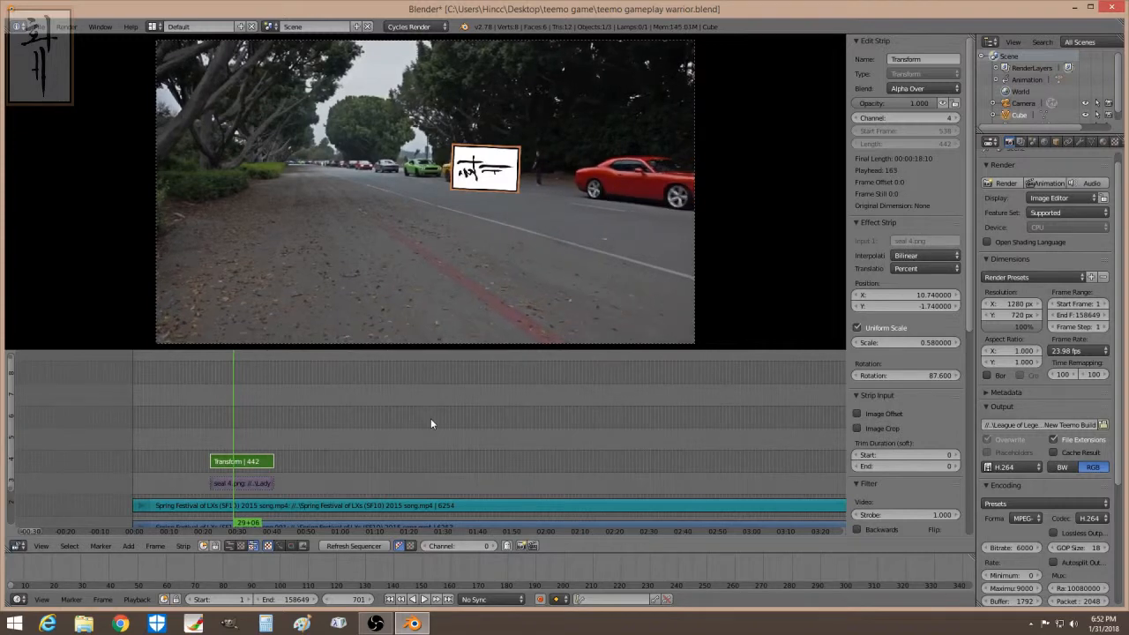
key("Left")
key("Left")
key("Left")
key("Left")
key("Left")
key("Left")
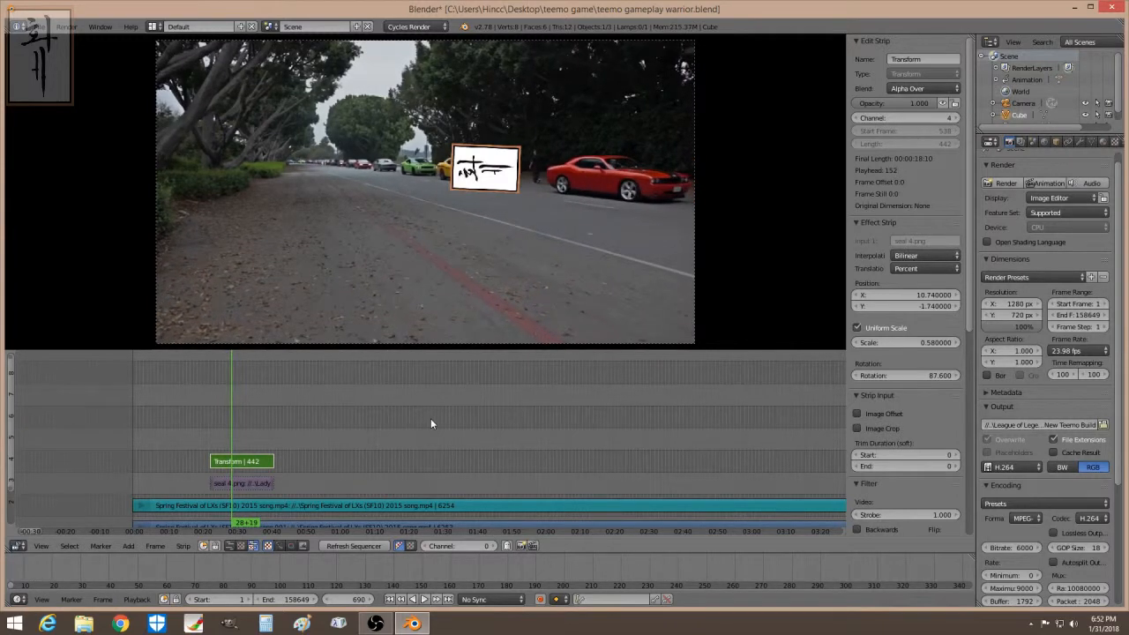
key("Left")
key("Left")
key("Left")
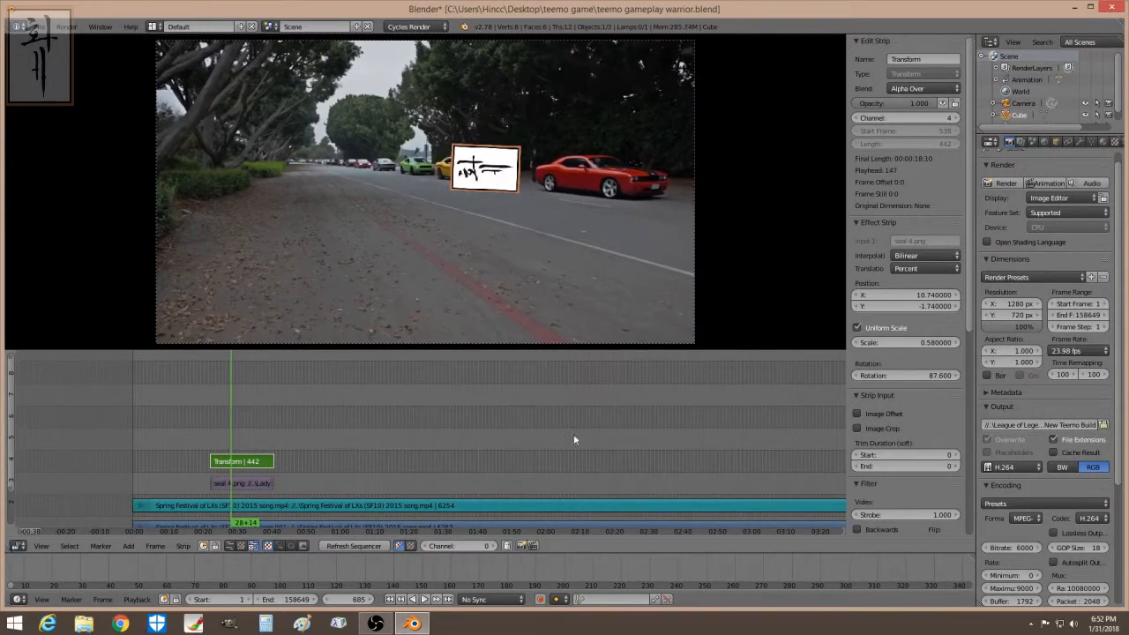
Step: Set the Transform strip's position X to 7.02, play the sequence, and step the playhead back to frame 694
mouse_move(905, 296)
left_mouse_down()
mouse_move(883, 296)
mouse_move(894, 296)
left_mouse_up()
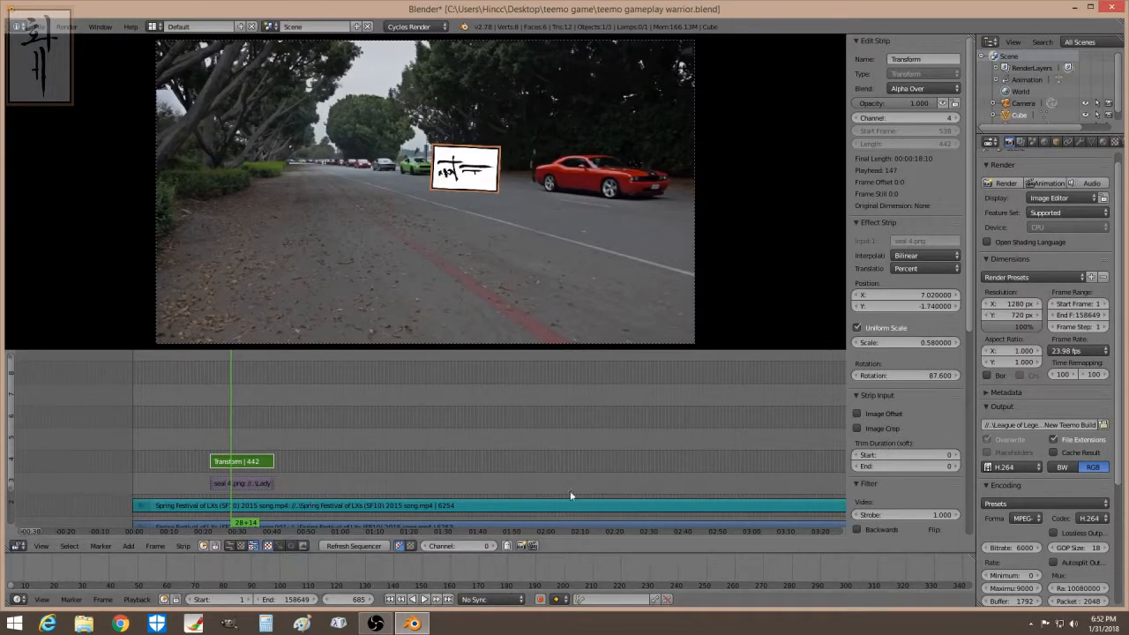
key("alt+a")
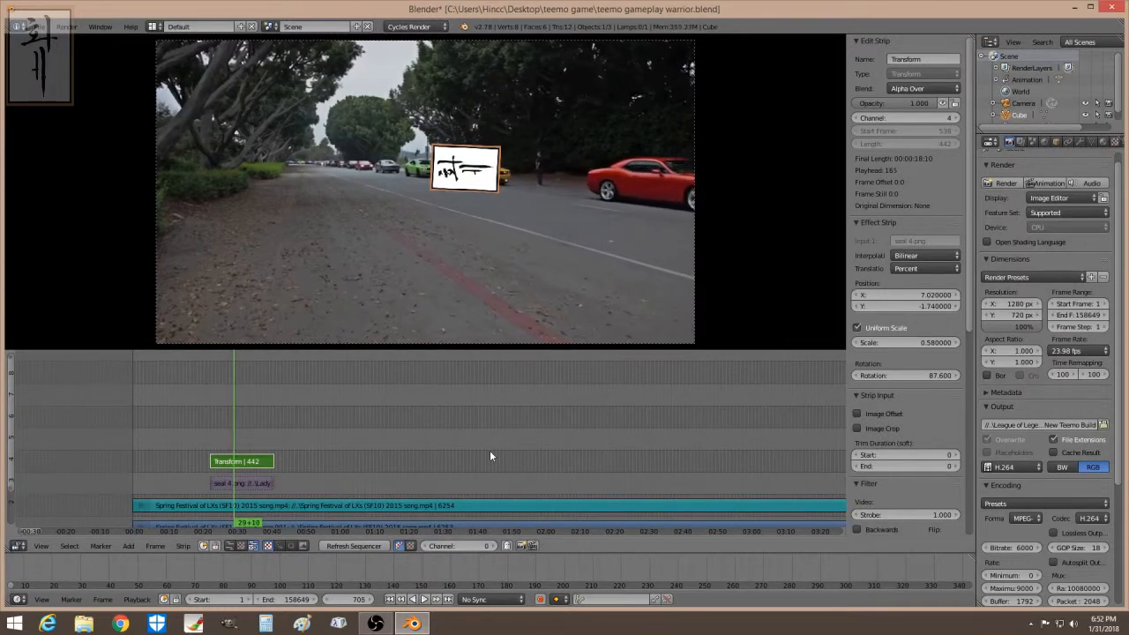
key("Up")
key("Left")
key("Left")
key("Left")
key("Left")
key("Left")
key("Left")
key("Left")
key("Left")
key("Left")
key("Left")
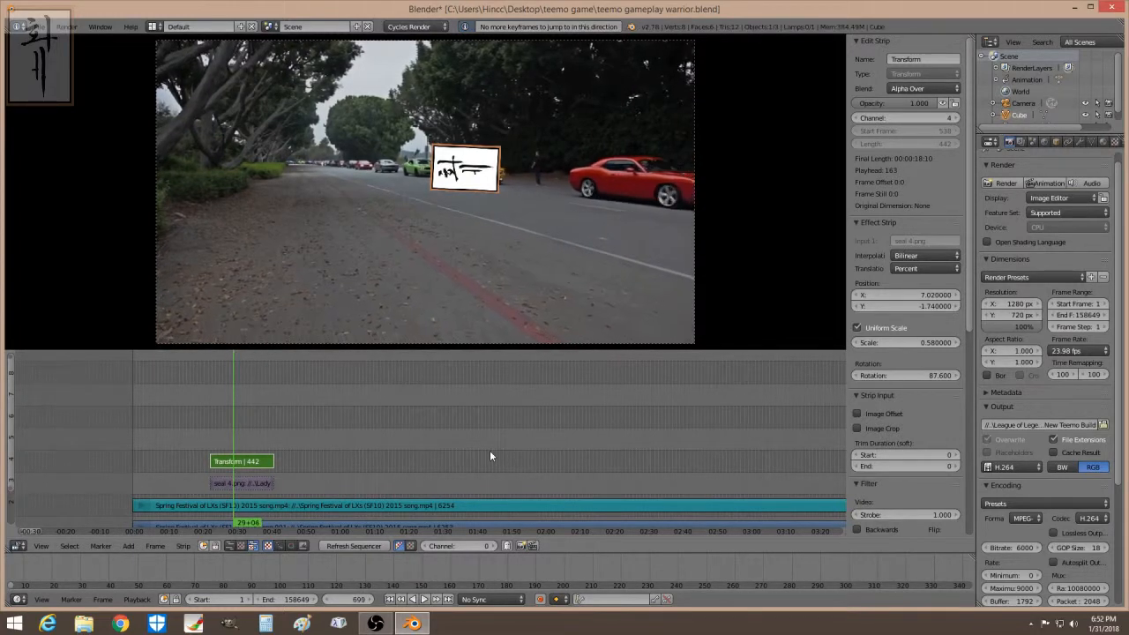
key("Left")
key("Left")
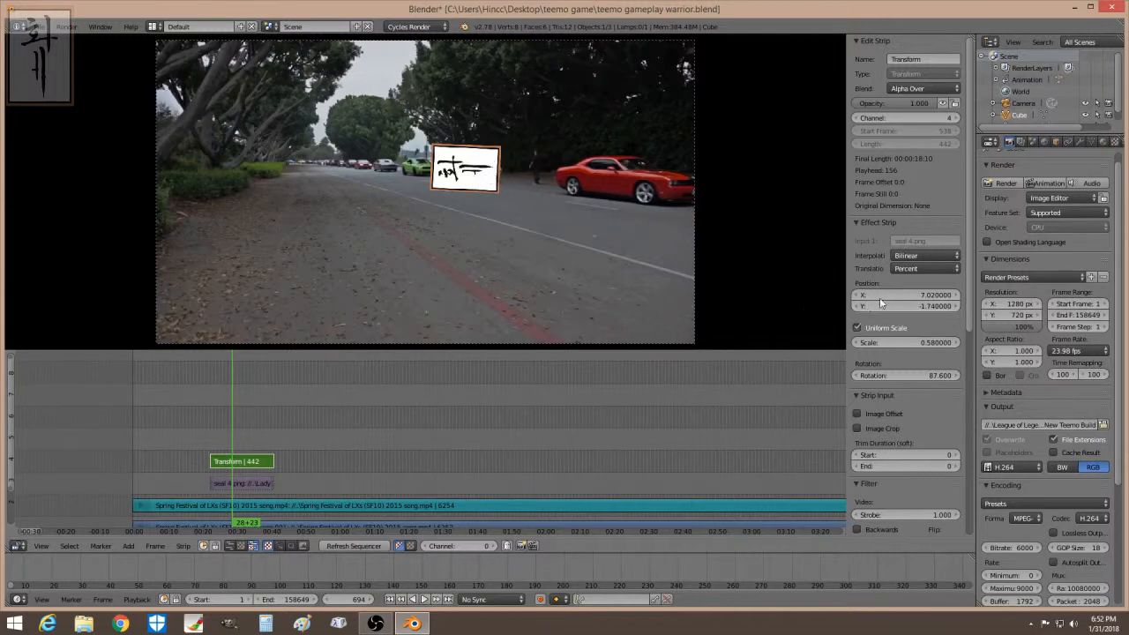
Step: Keyframe the Transform strip's position with X 8.4 at frame 694 and X 11.13 at frame 716
left_click_drag(875, 298, 899, 297)
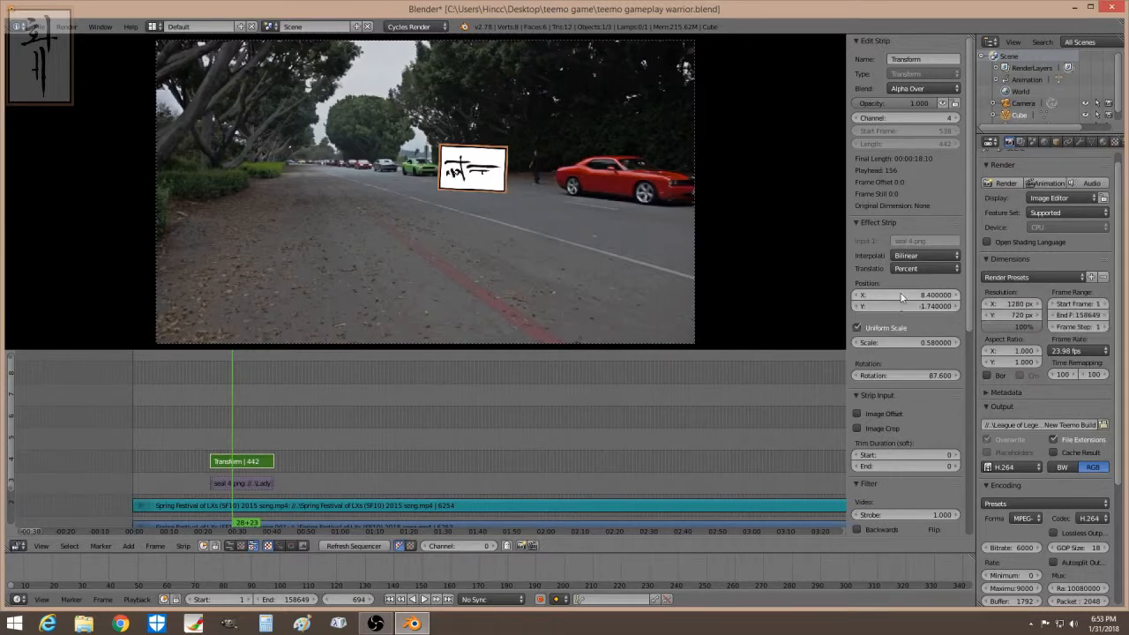
key("i")
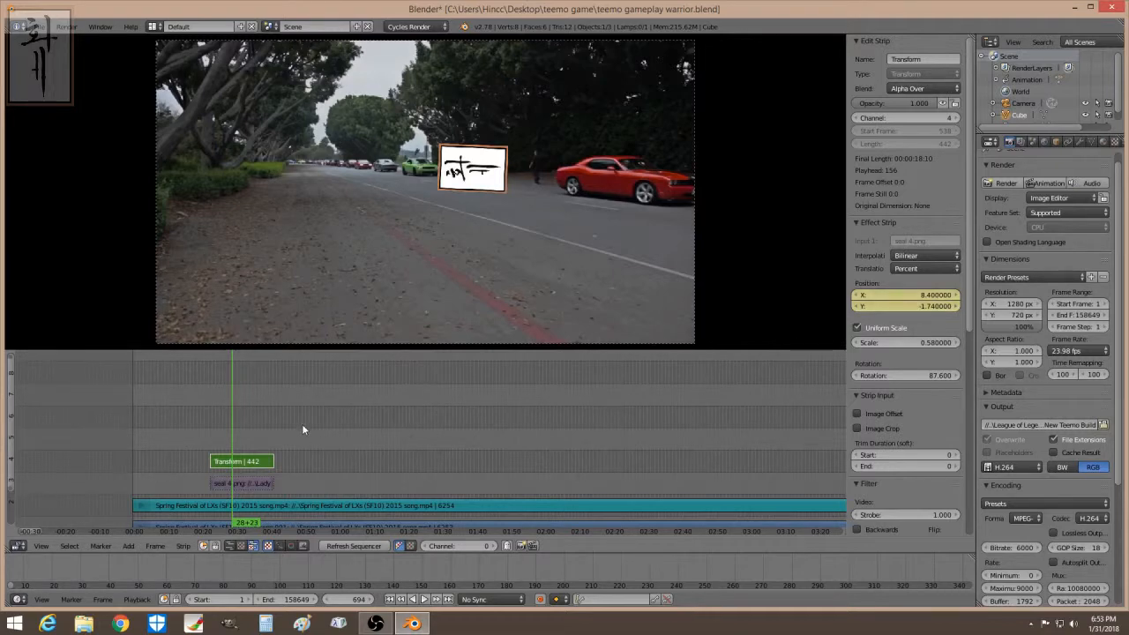
key("alt+a")
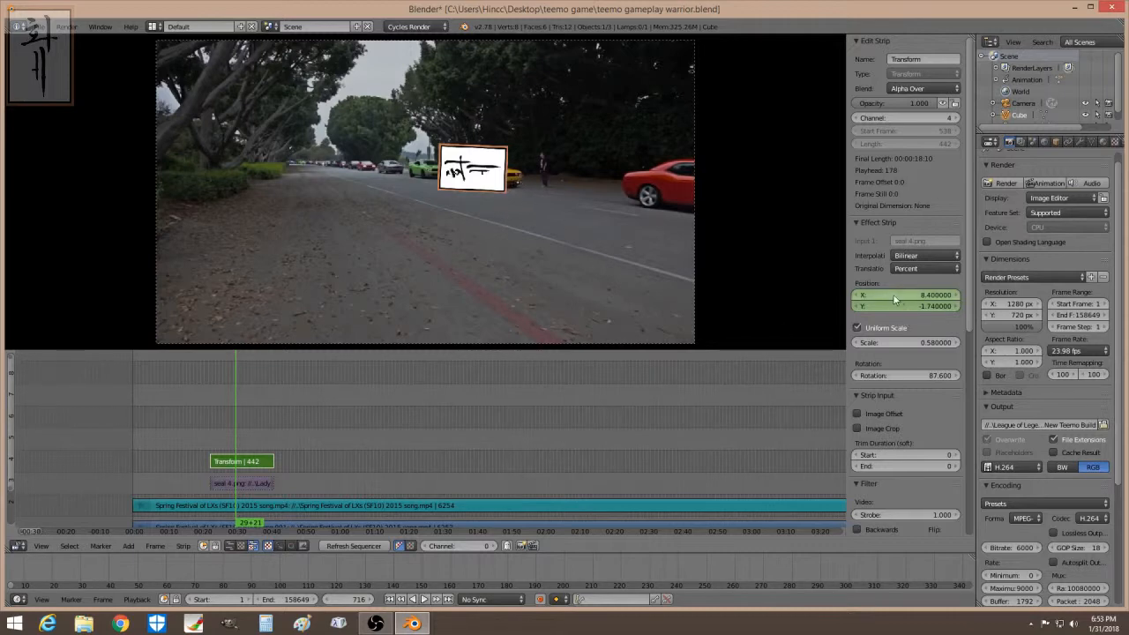
left_click_drag(893, 299, 937, 300)
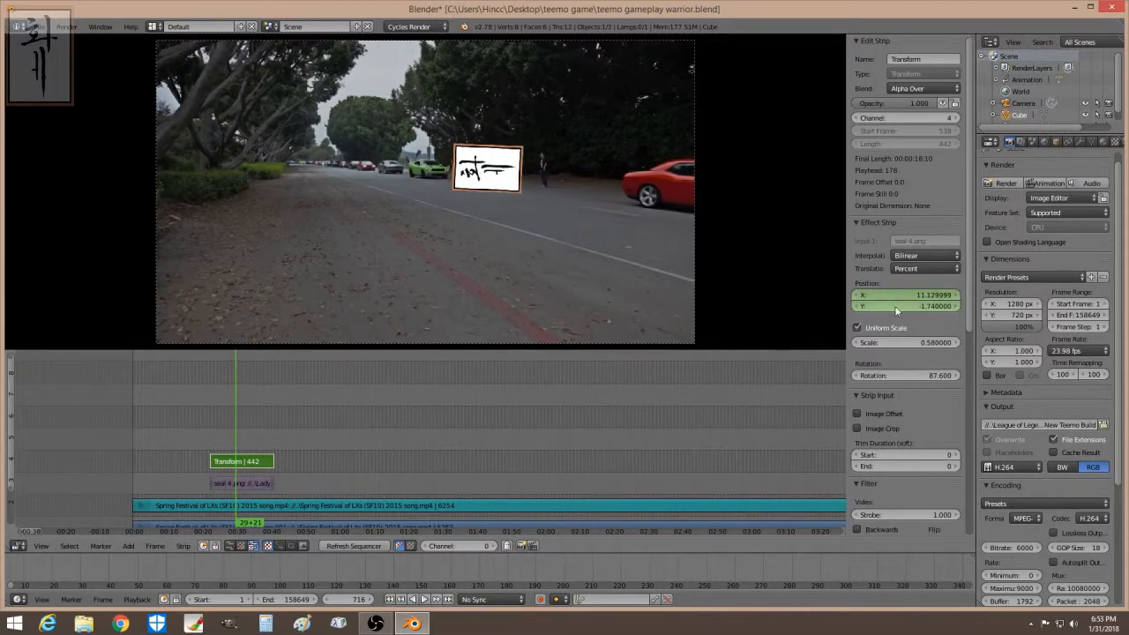
key("i")
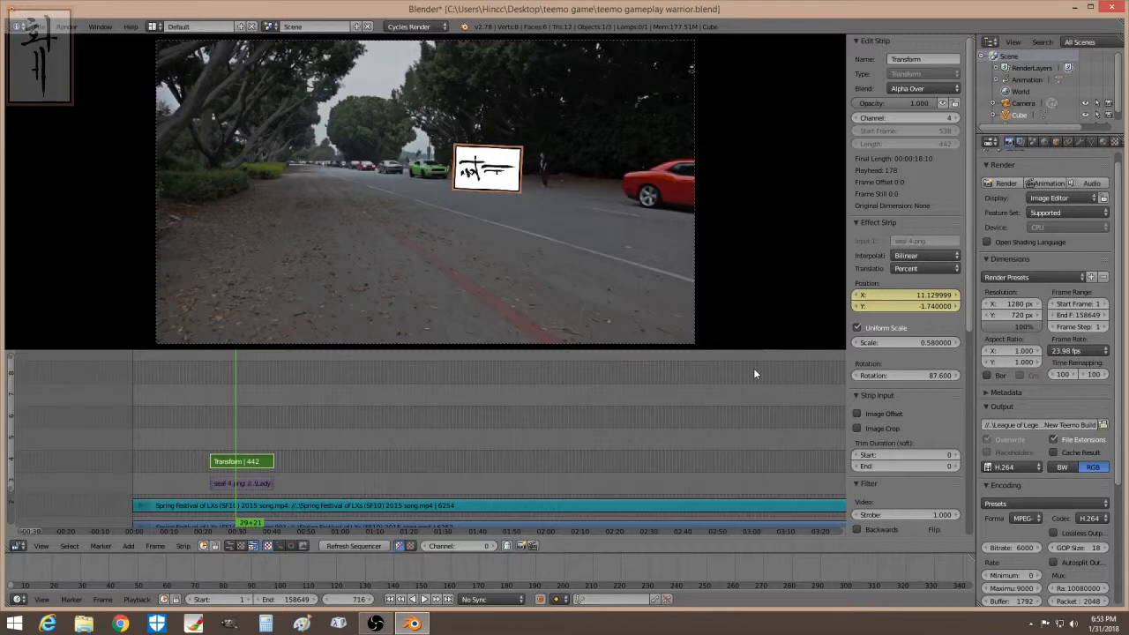
Step: Step back and forth through the frames between the two position keyframes to check how the seal follows the yellow car
key("Left")
key("Left")
key("Left")
key("Left")
key("Left")
key("Left")
key("Left")
key("Left")
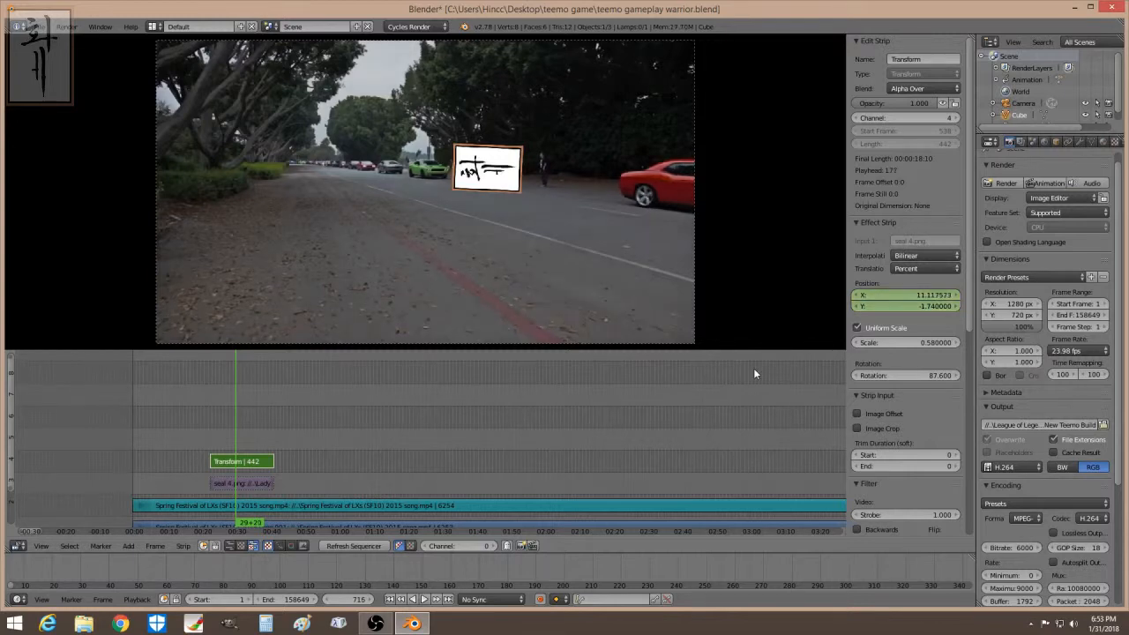
key("Left")
key("Left")
key("Left")
key("Left")
key("Left")
key("Left")
key("Left")
key("Left")
key("Left")
key("Left")
key("Left")
key("Left")
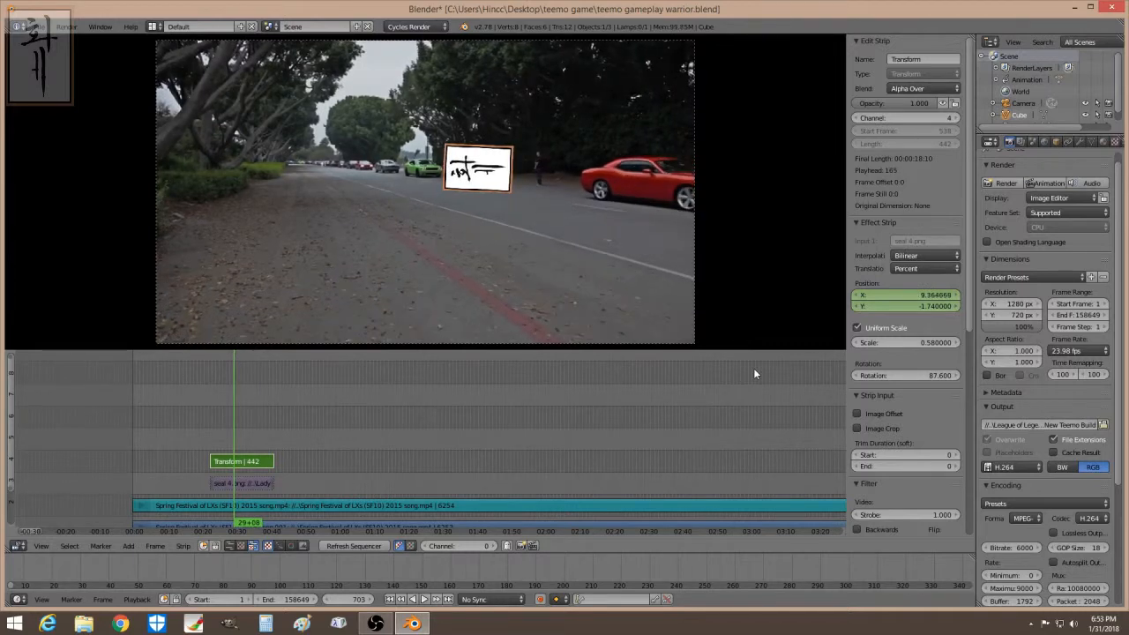
key("Right")
key("Right")
key("Right")
key("Right")
key("Right")
key("Right")
key("Right")
key("Right")
key("Right")
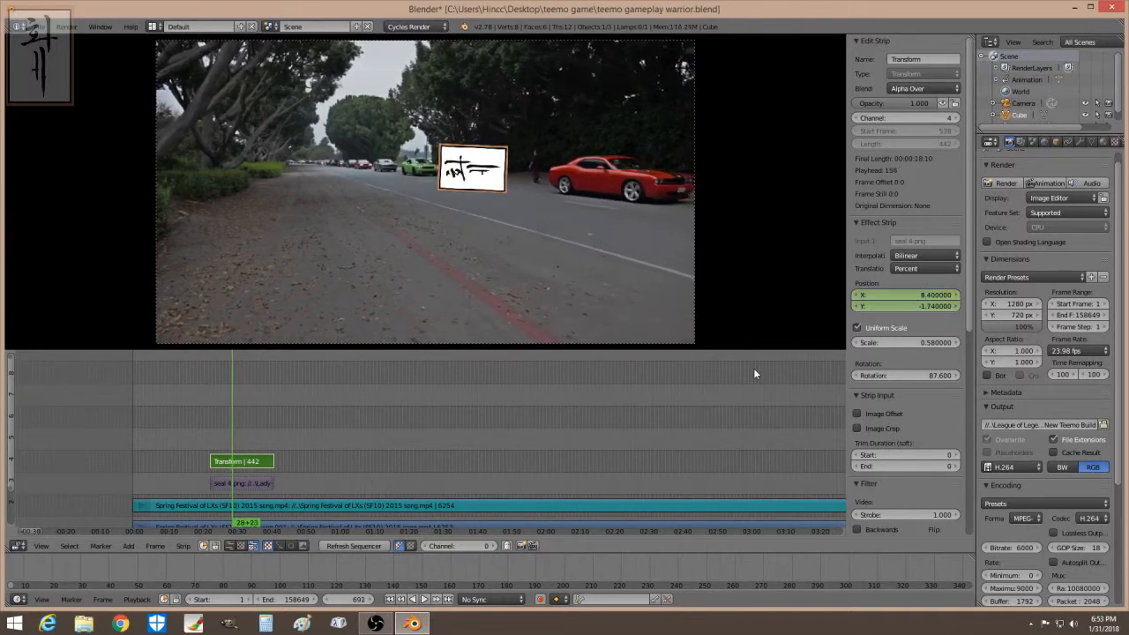
key("Right")
key("Right")
key("Right")
key("Right")
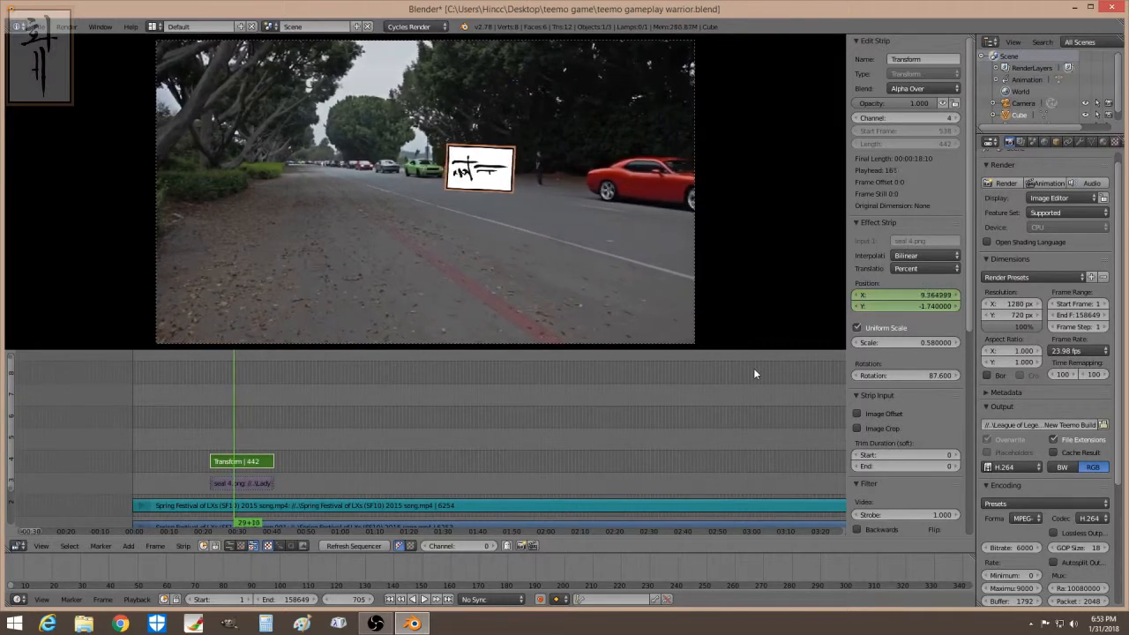
key("Left")
key("Left")
key("Left")
key("Left")
key("Left")
key("Left")
key("Left")
key("Left")
key("Left")
key("Left")
key("Left")
key("Left")
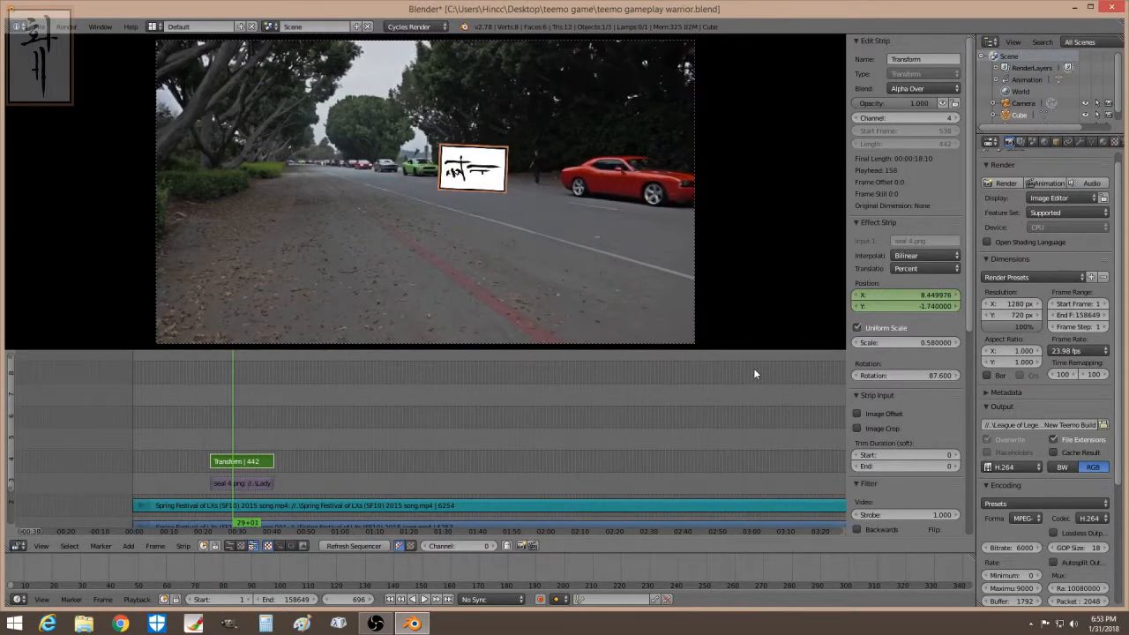
Step: Delete the seal 4.png image strip together with its dependent Transform effect
right_click(238, 483)
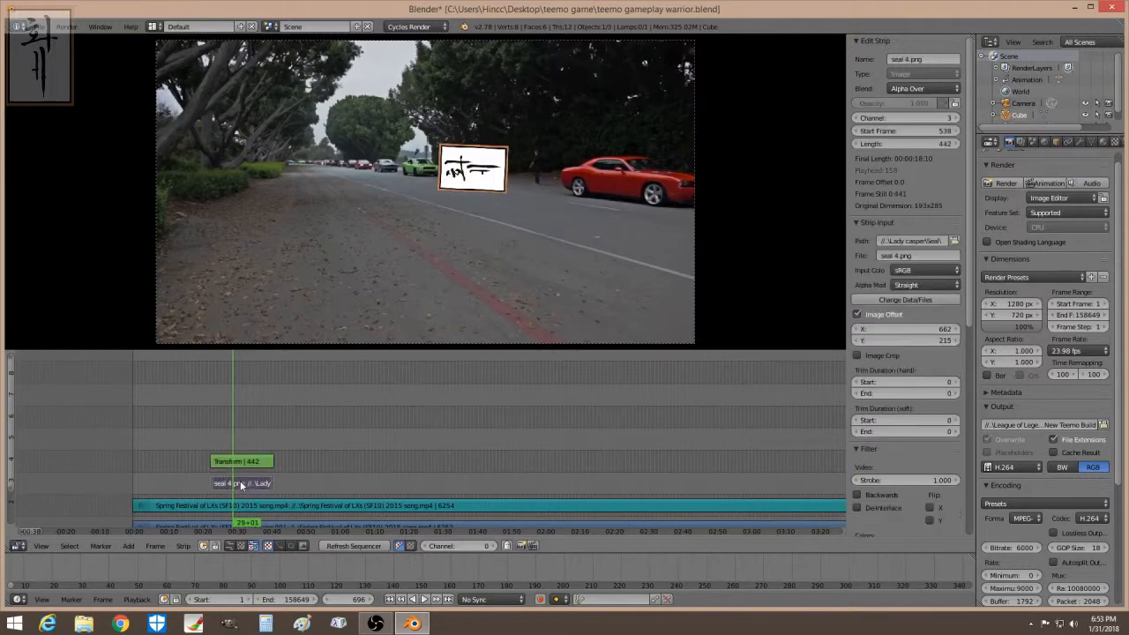
key("x")
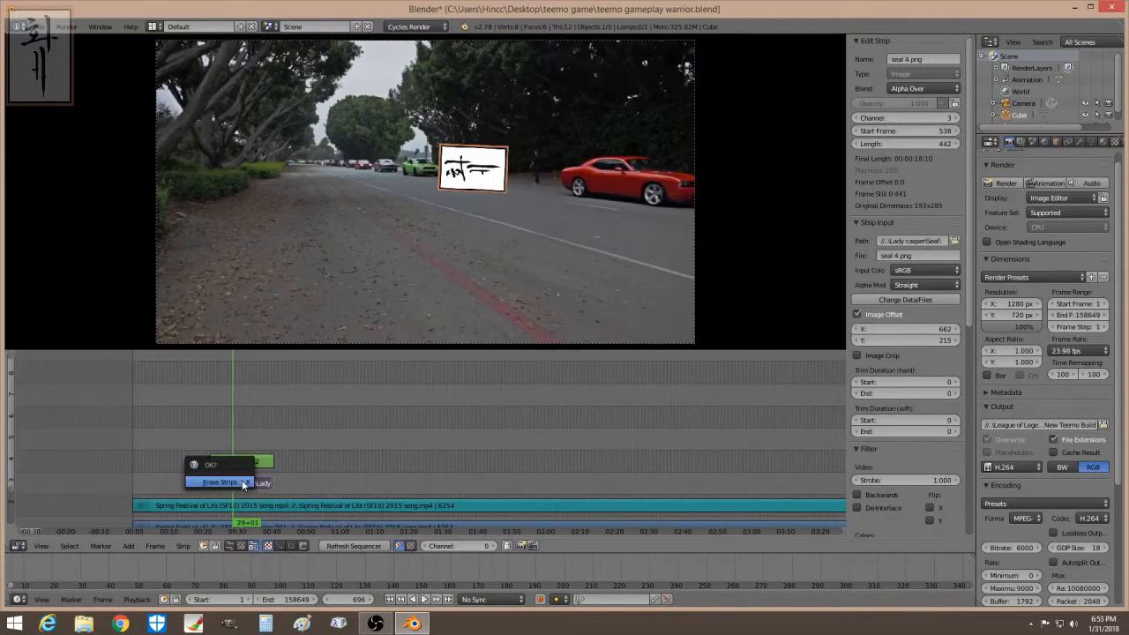
left_click(241, 481)
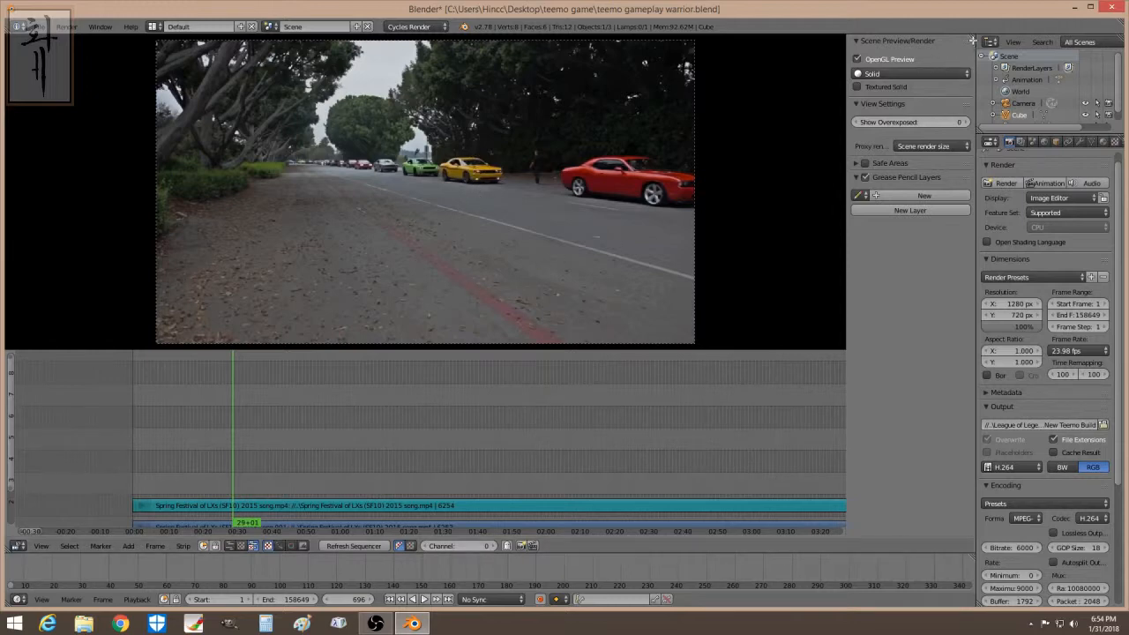
Step: Split the Video Sequence Editor area into two side-by-side areas and change one of them to the UV/Image Editor
left_click_drag(973, 40, 450, 51)
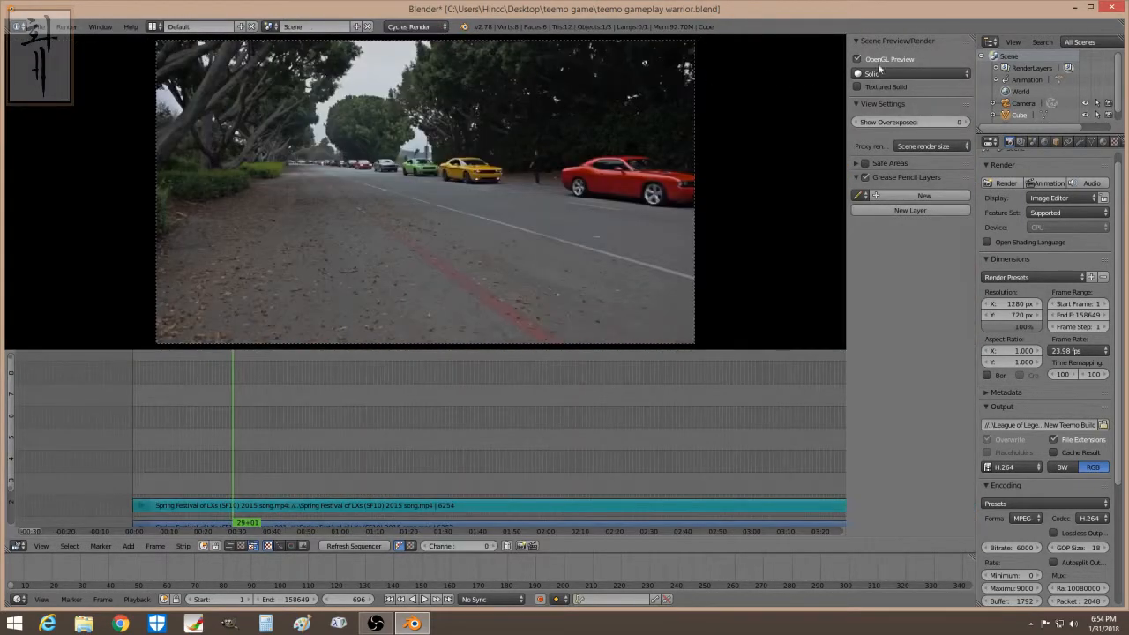
left_click_drag(970, 44, 509, 39)
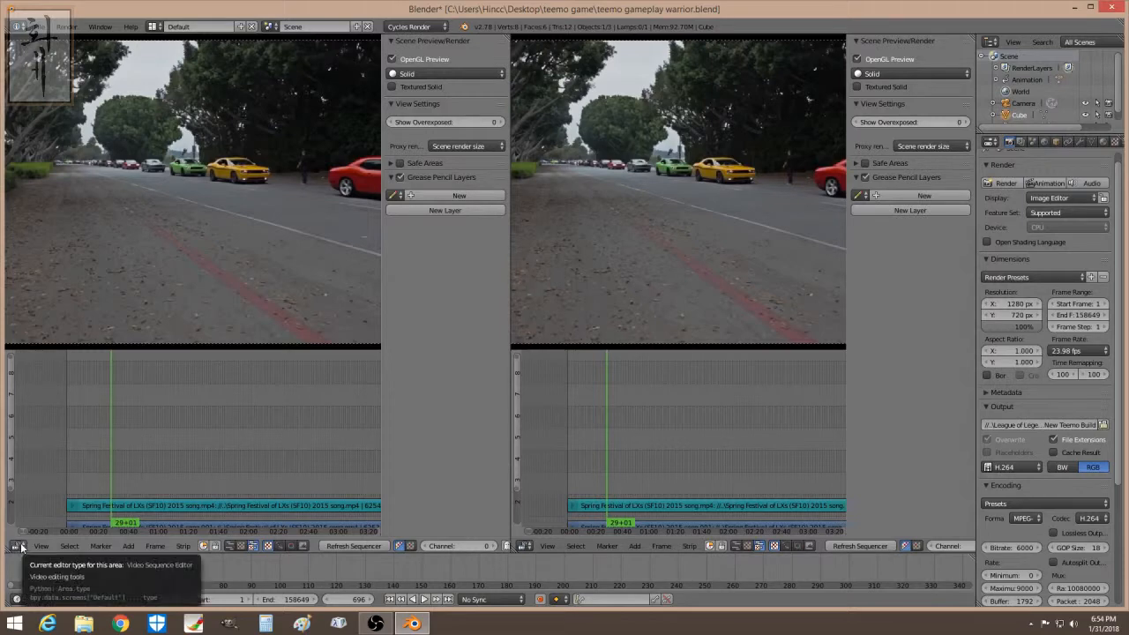
left_click(19, 546)
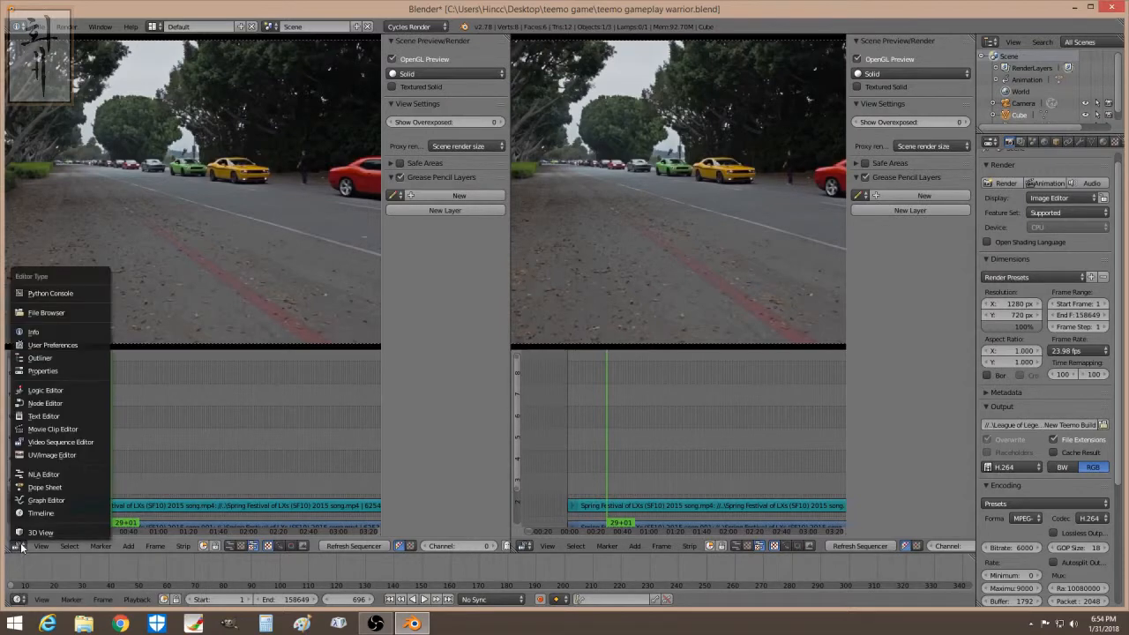
left_click(53, 455)
scroll(203, 333, "down", 3)
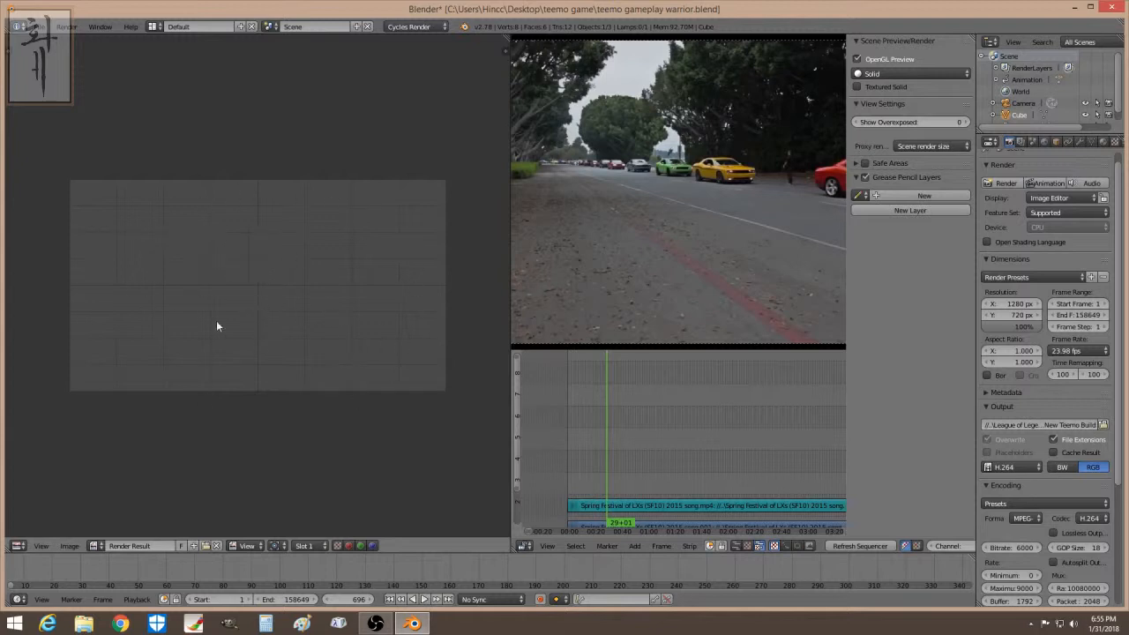
Step: Switch the image editor to Mask mode and create a new mask named 1
left_click(248, 547)
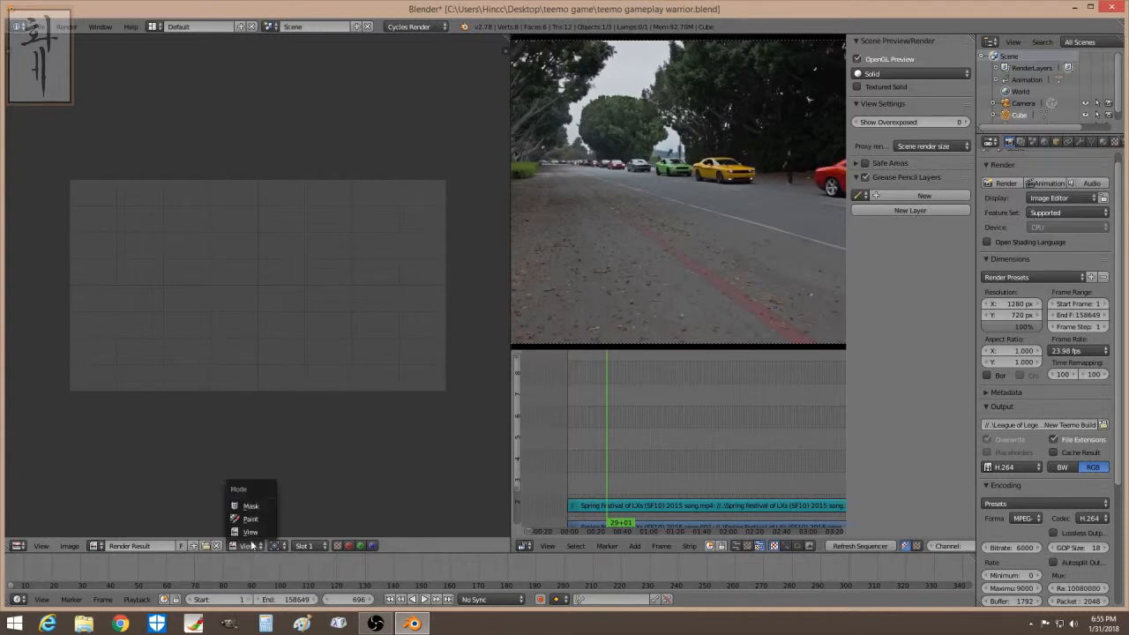
left_click(251, 506)
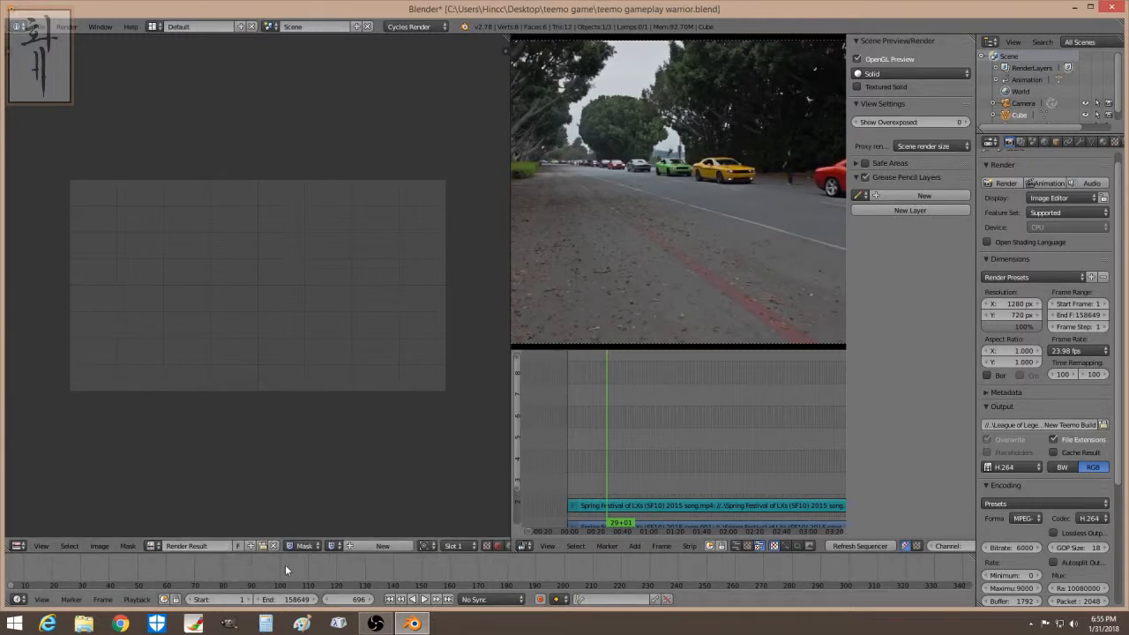
left_click(382, 545)
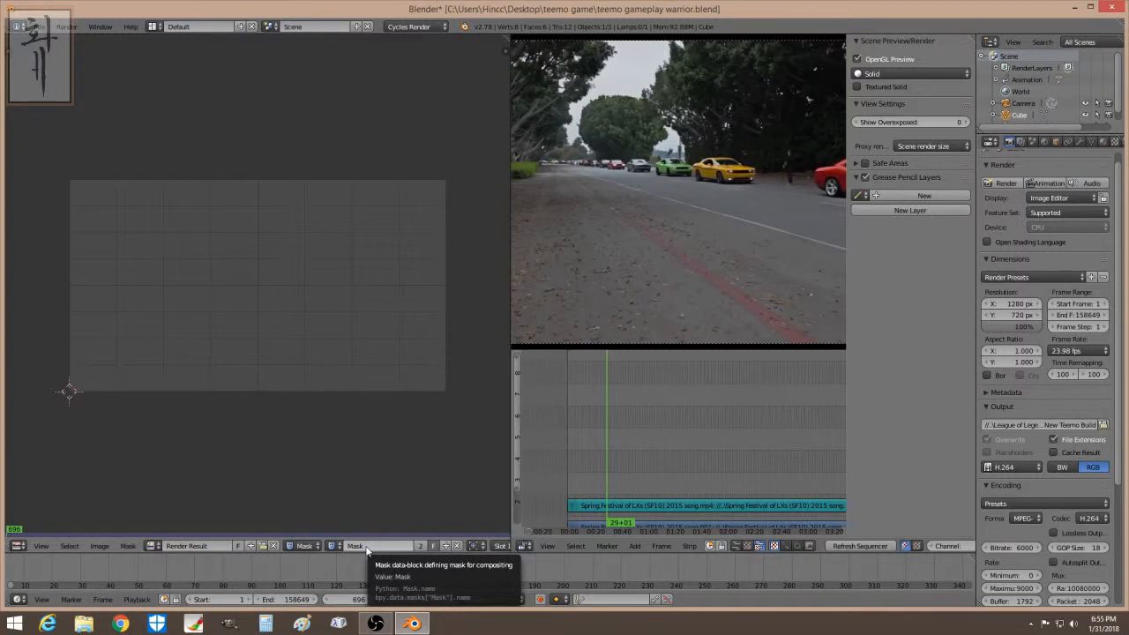
left_click(367, 550)
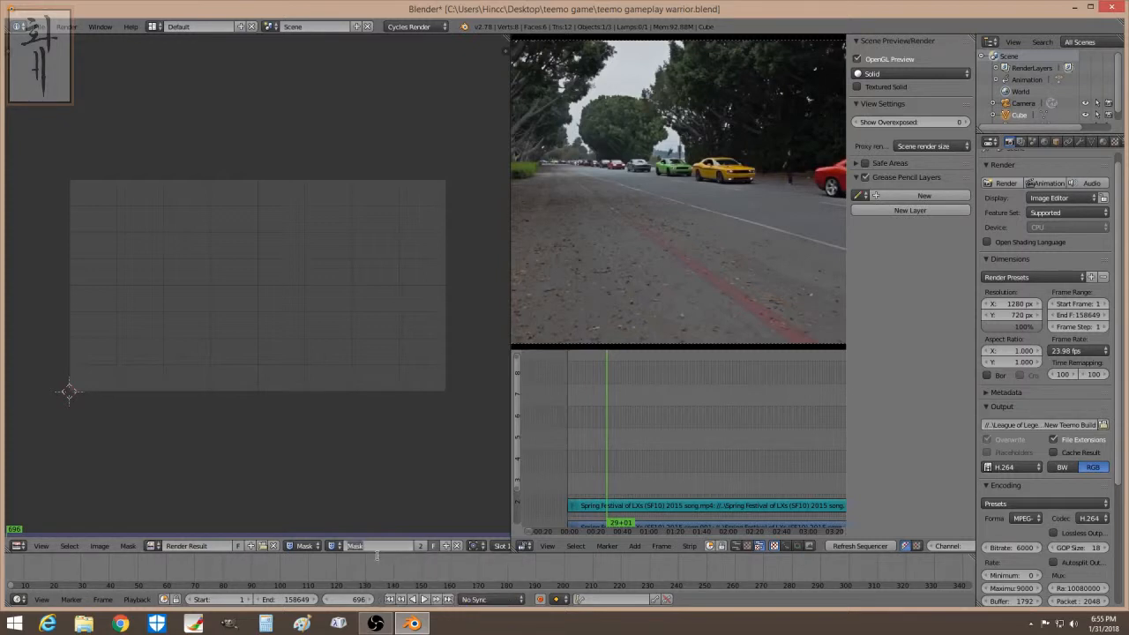
key("BackSpace")
Step: Unlink the Render Result image from the image editor
left_click(273, 547)
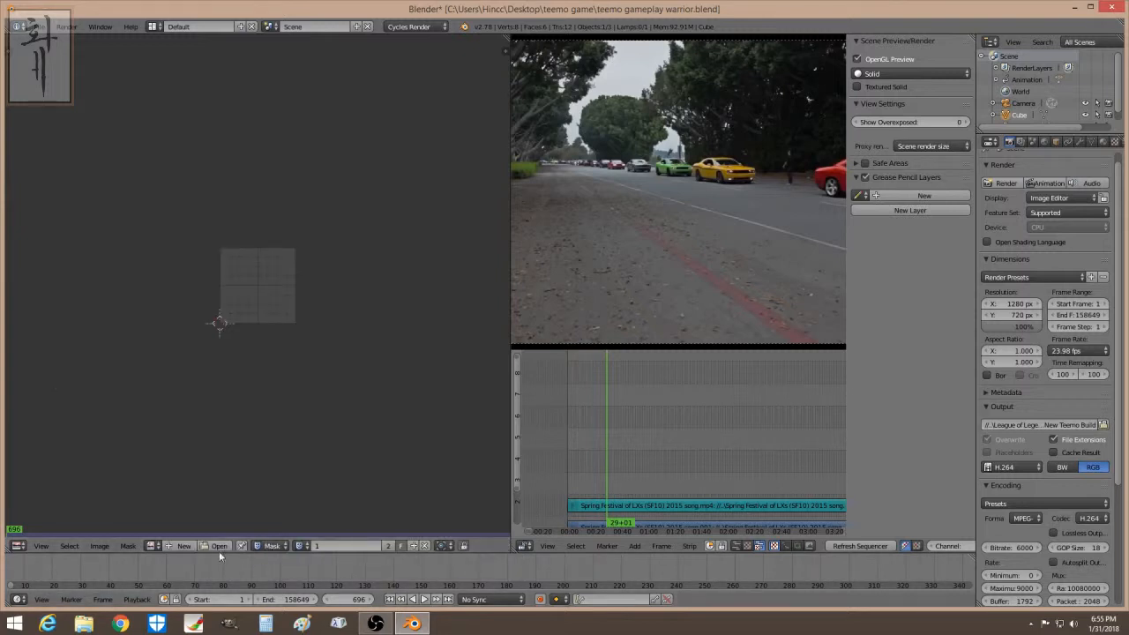
scroll(270, 361, "up", 5)
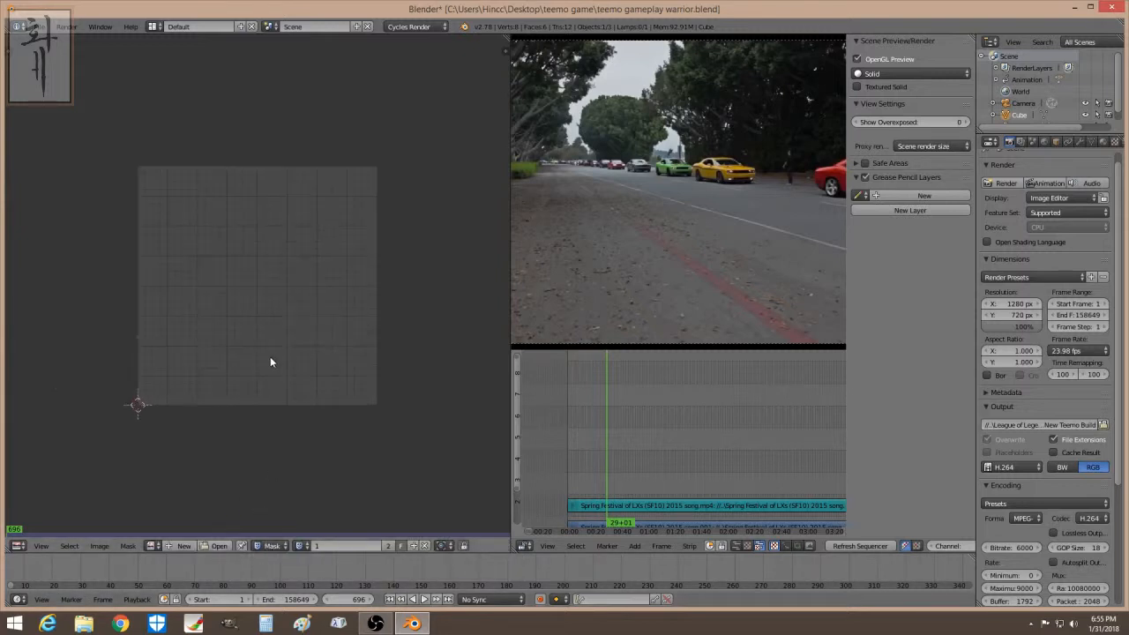
scroll(270, 364, "down", 2)
scroll(272, 366, "up", 2)
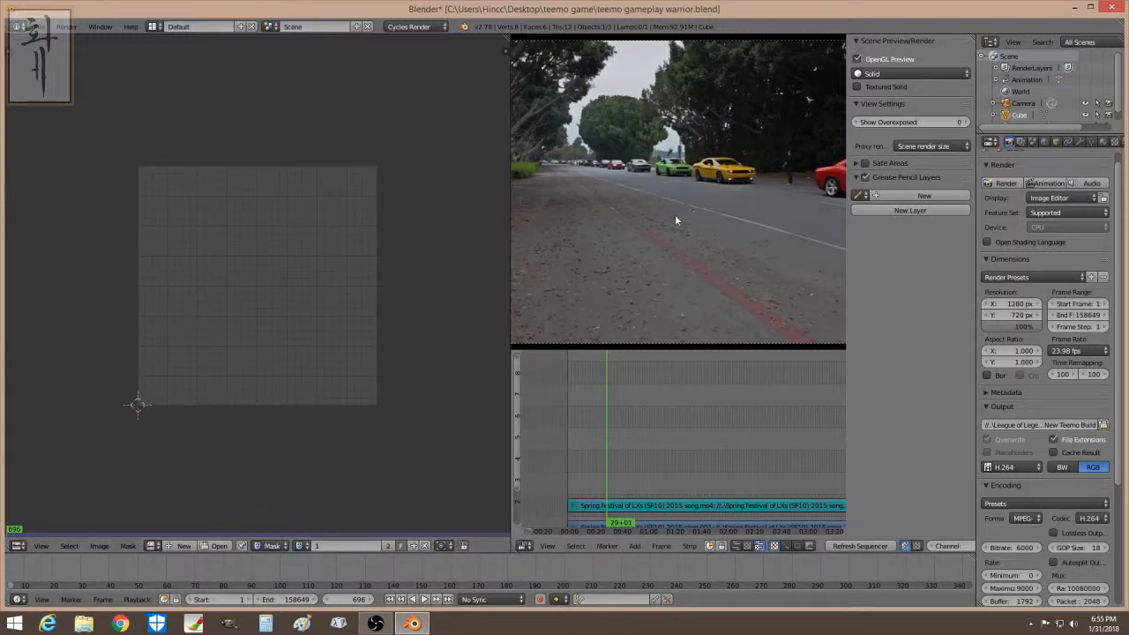
Step: Open the movie Spring Festival of LXs (SF10) 2015 song.mp4 from the Desktop folder in the image editor
left_click(215, 545)
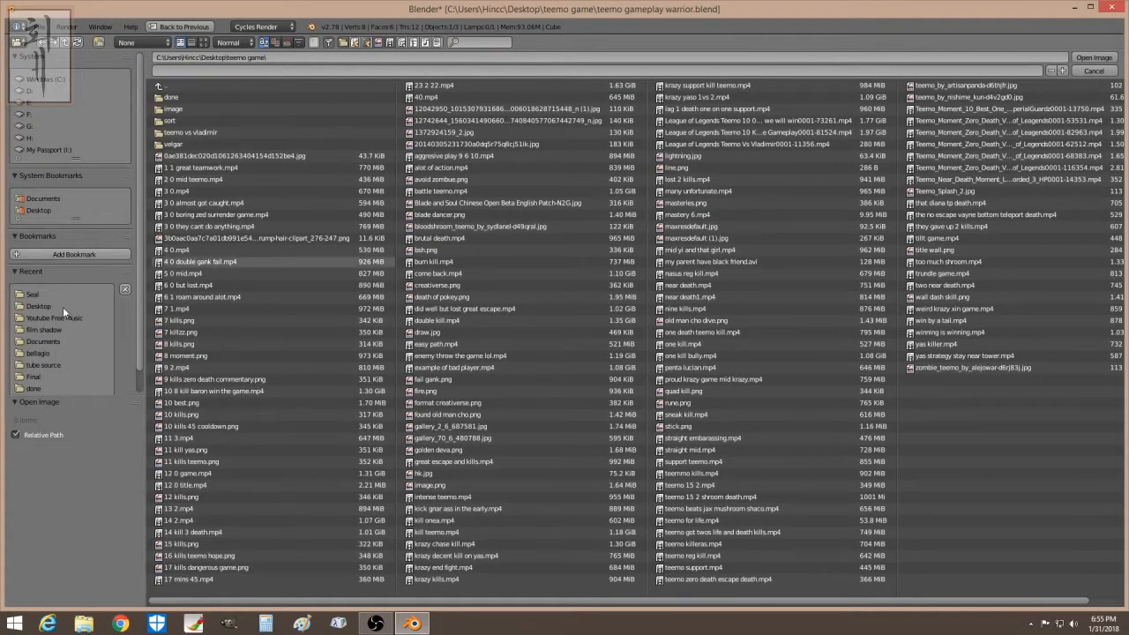
left_click(44, 208)
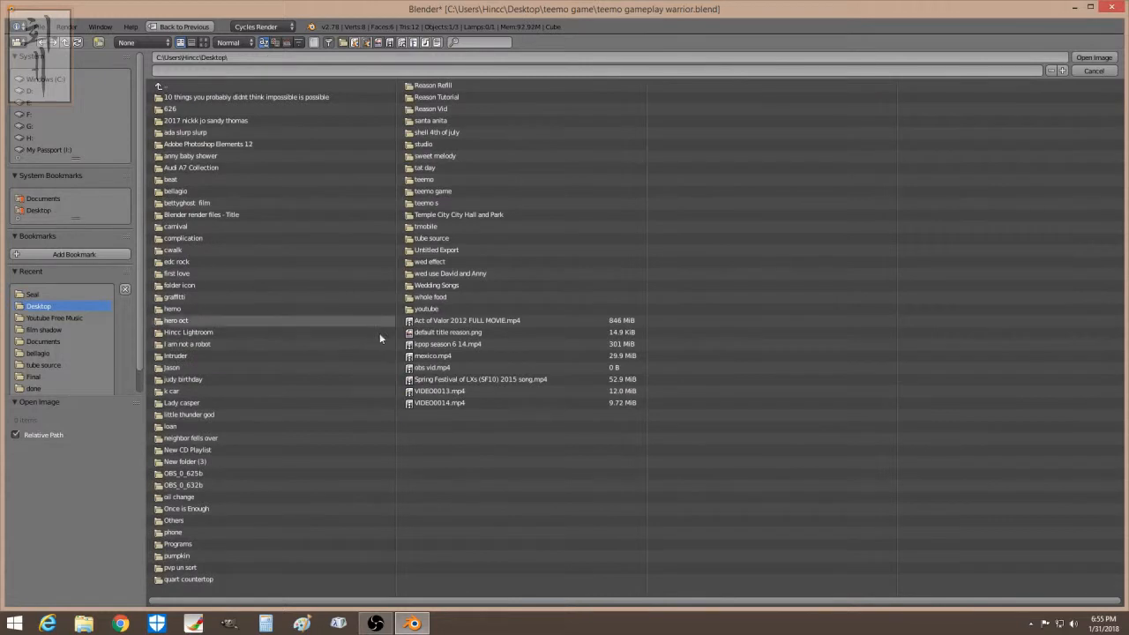
left_click(453, 380)
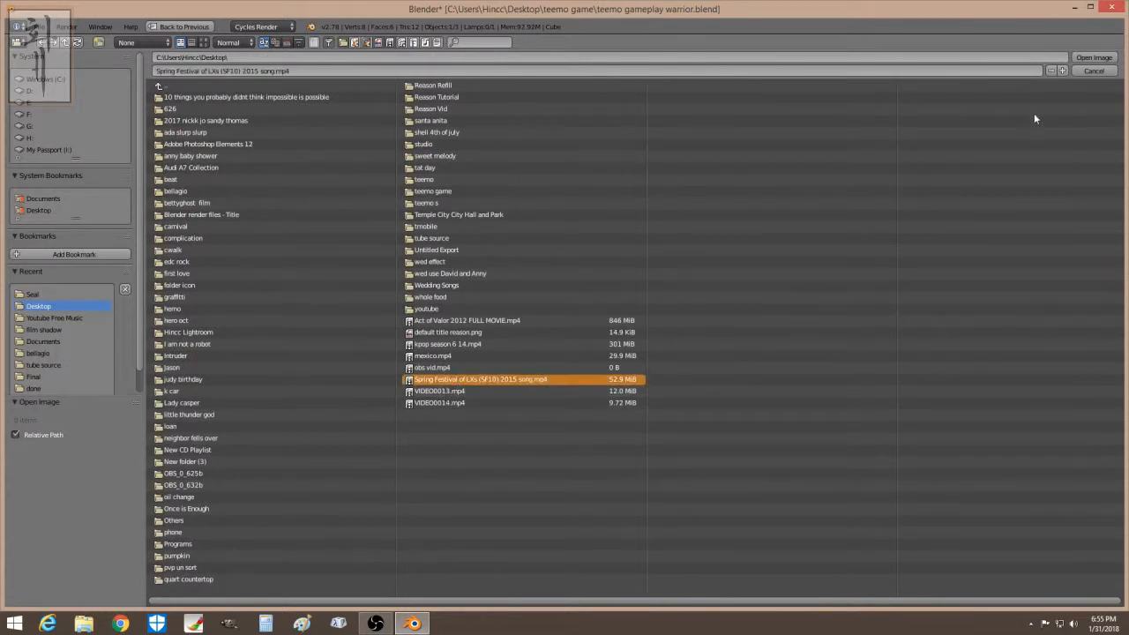
left_click(1093, 57)
scroll(386, 396, "down", 5)
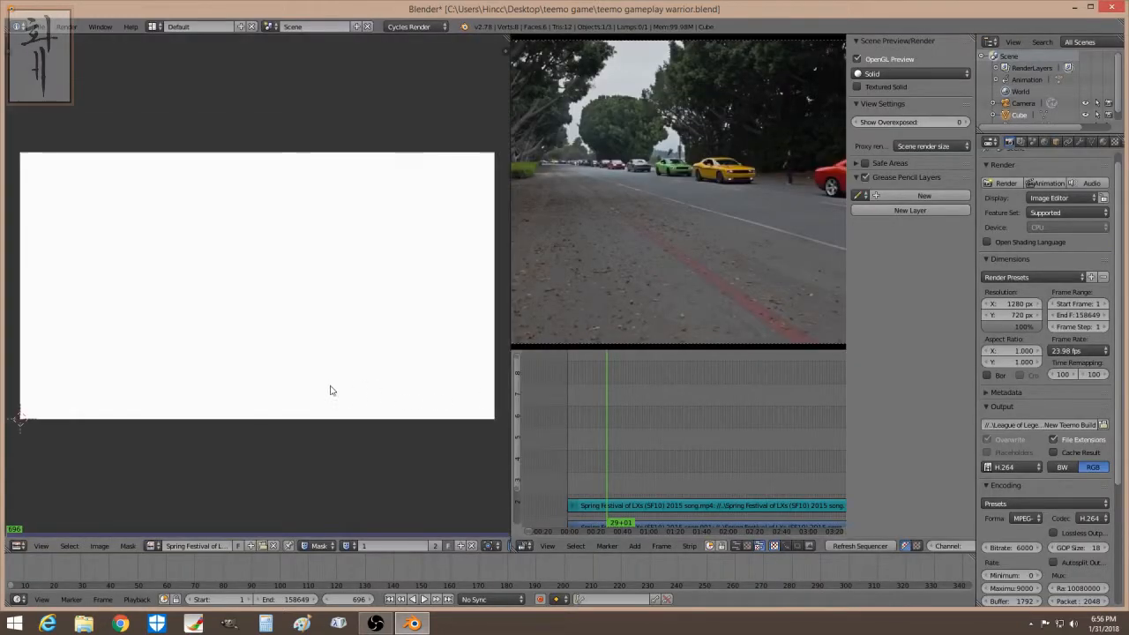
Step: Show the image editor's properties and match the opened clip's frame count to its movie length
scroll(331, 386, "up", 1)
scroll(330, 386, "down", 1)
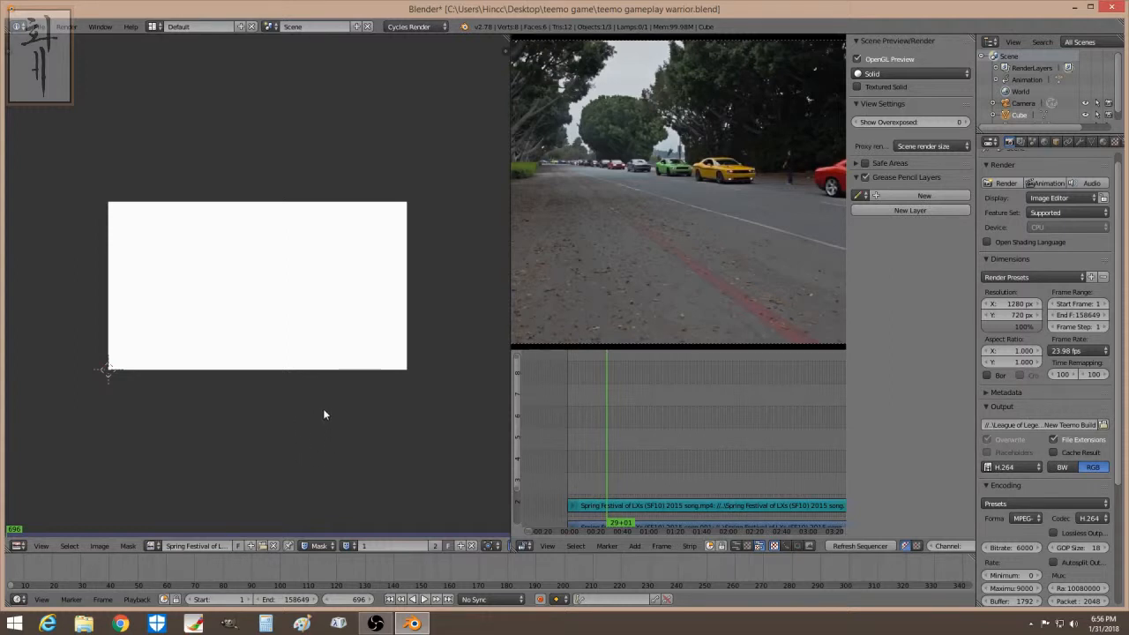
scroll(324, 414, "up", 1)
scroll(324, 414, "down", 1)
key("n")
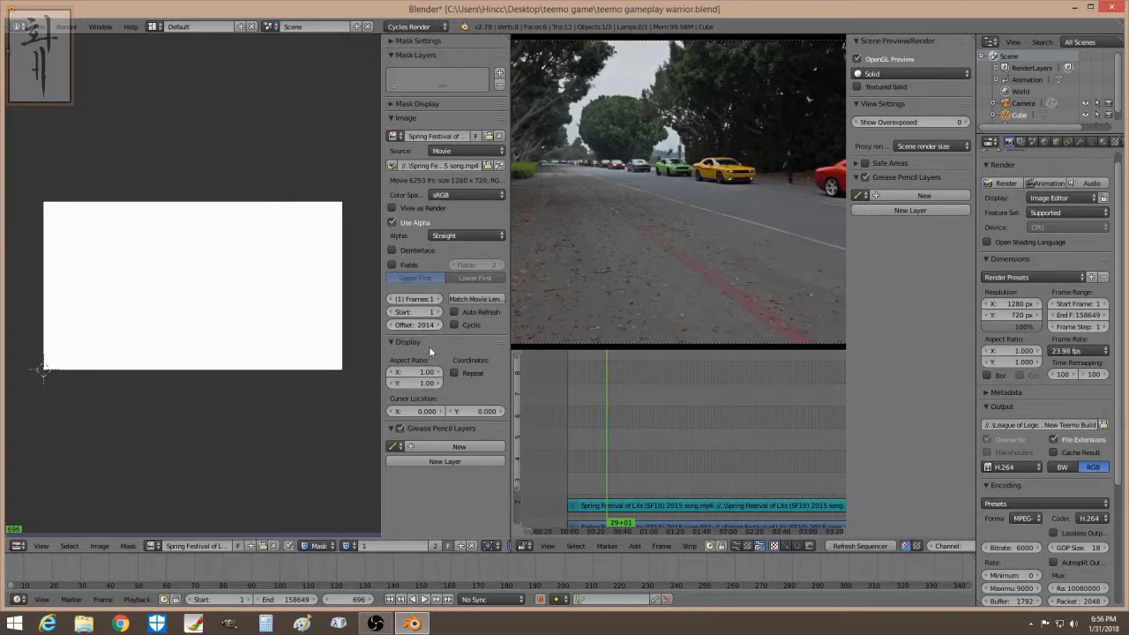
left_click(479, 299)
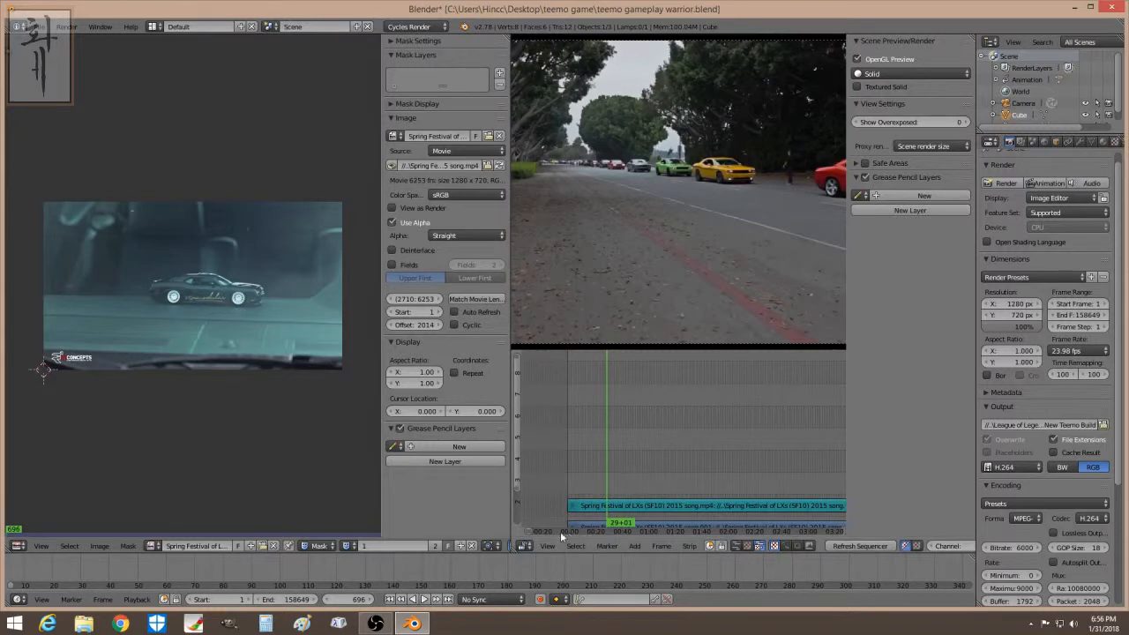
Step: Jump the playhead to the end of the video strip and set the scene's end frame to 6254
scroll(532, 529, "down", 4)
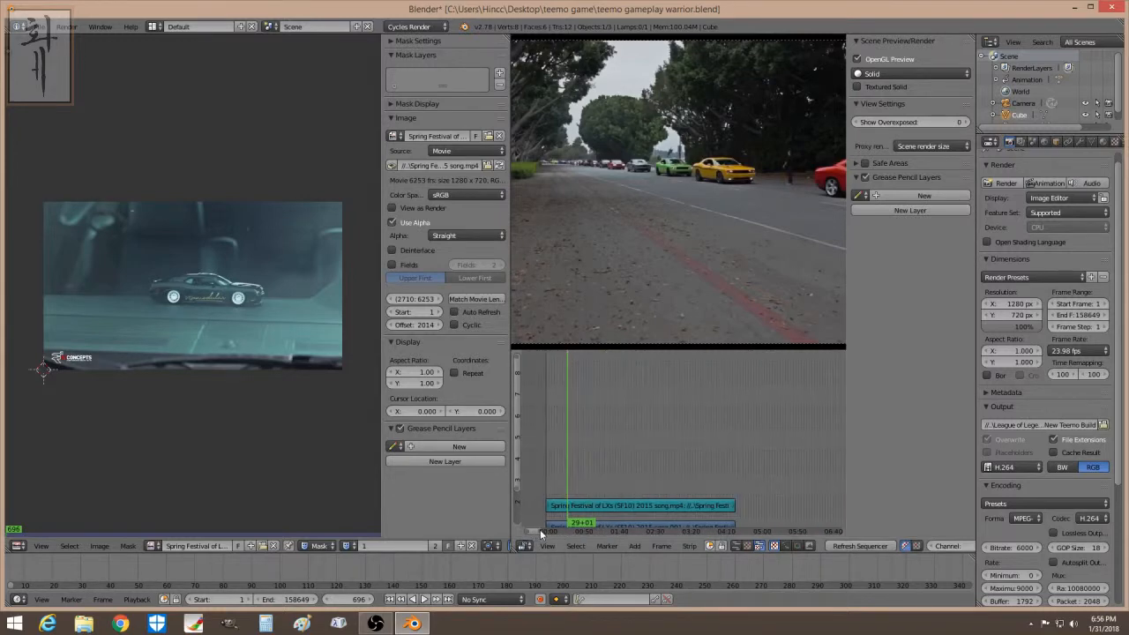
left_click(691, 465)
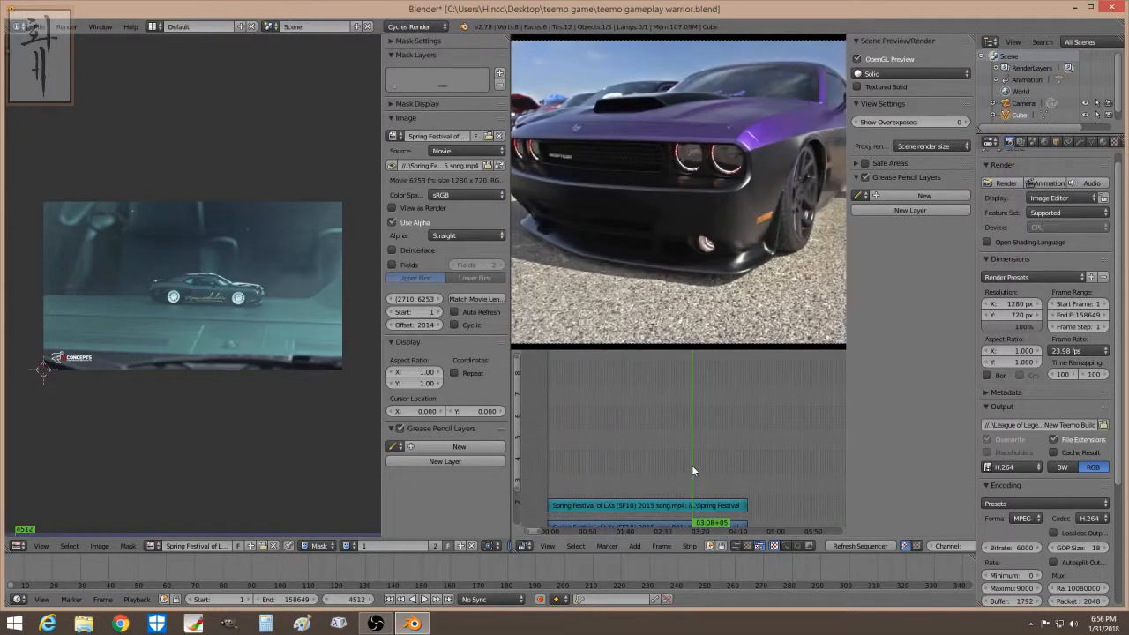
key("Page_Up")
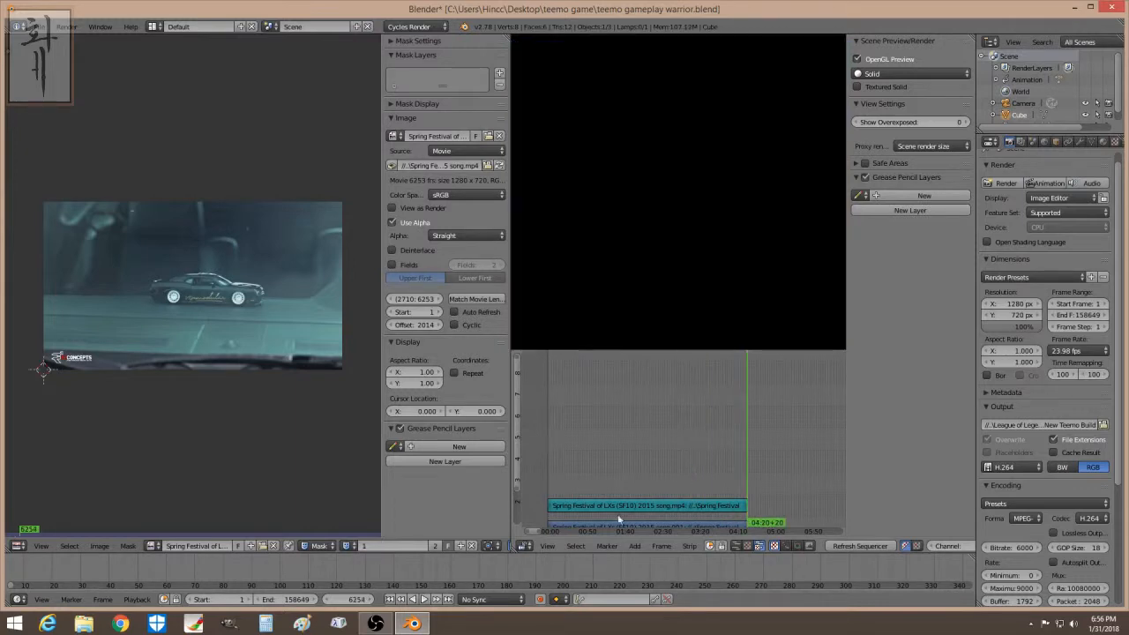
left_click(298, 599)
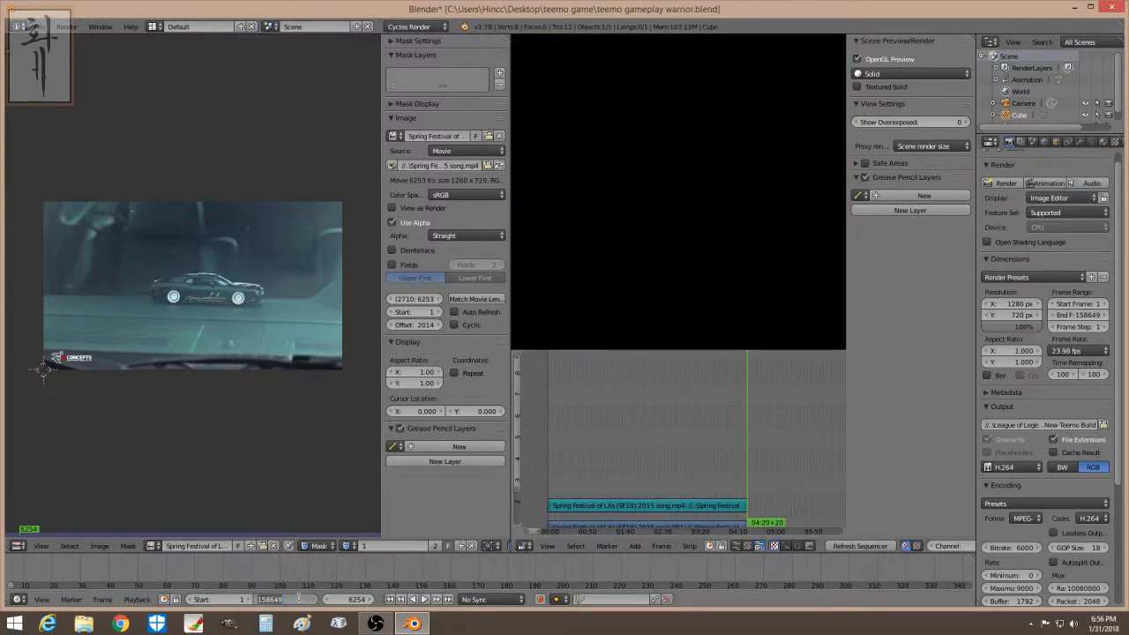
type("6254")
key("Return")
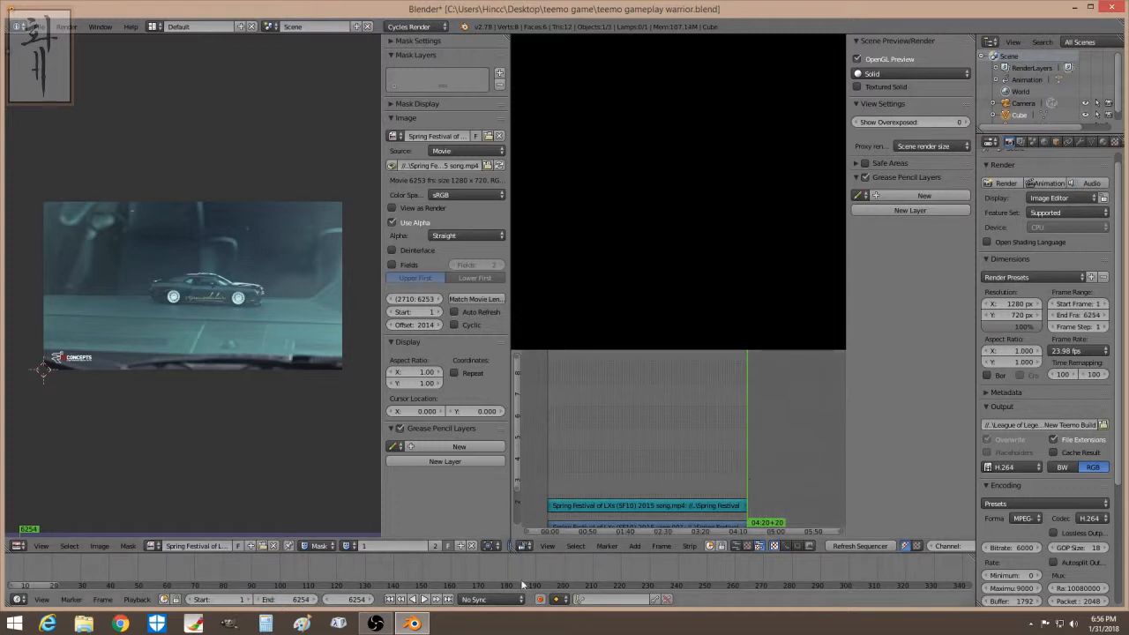
Step: Scrub and briefly play the footage, stop at frame 641, and match the image's movie length again
left_click_drag(572, 466, 558, 468)
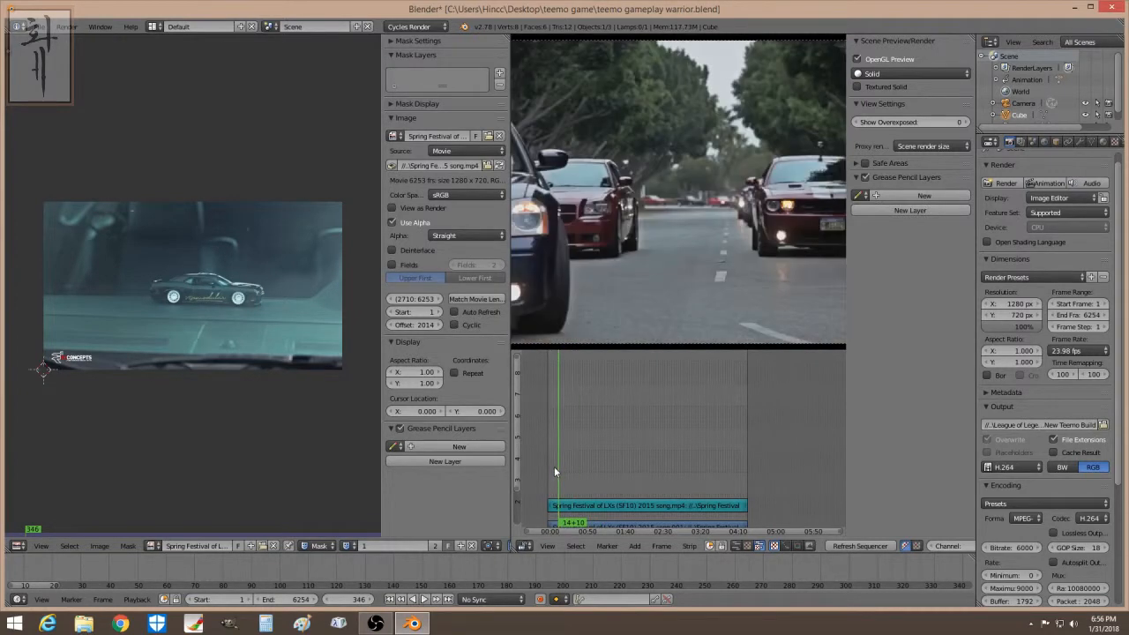
left_click(554, 467)
key("alt+a")
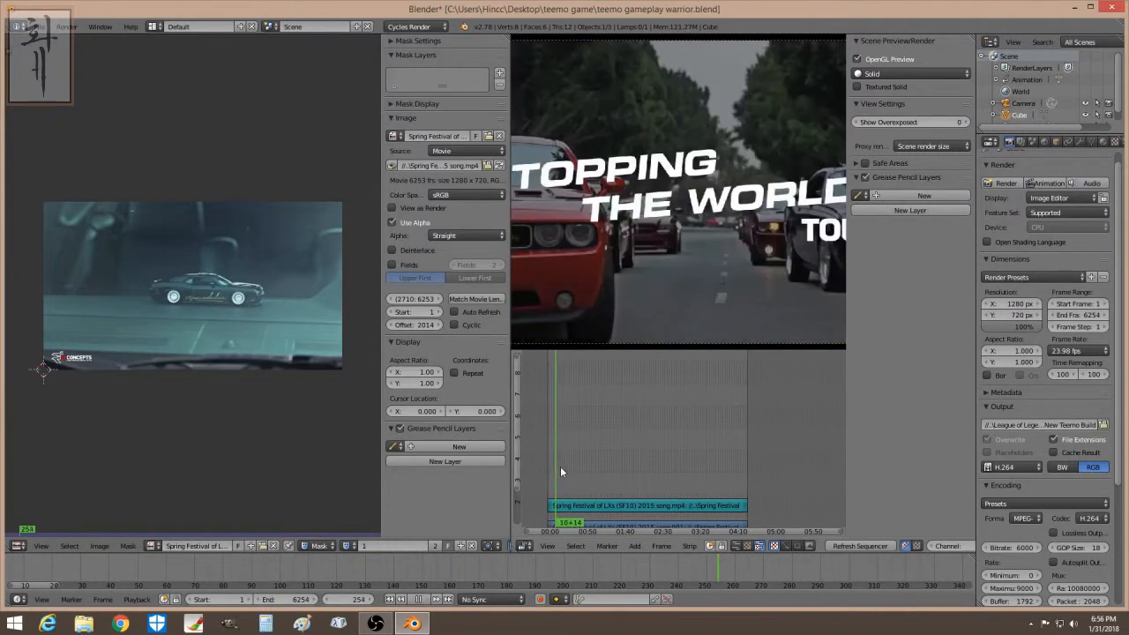
key("alt+a")
left_click(566, 466)
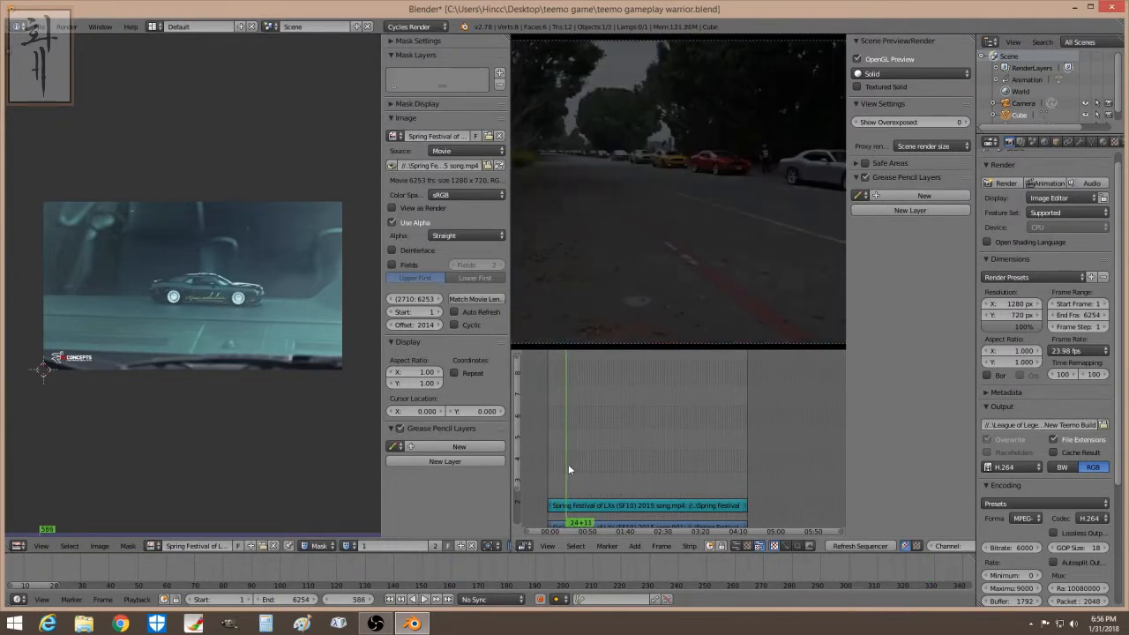
left_click(570, 469)
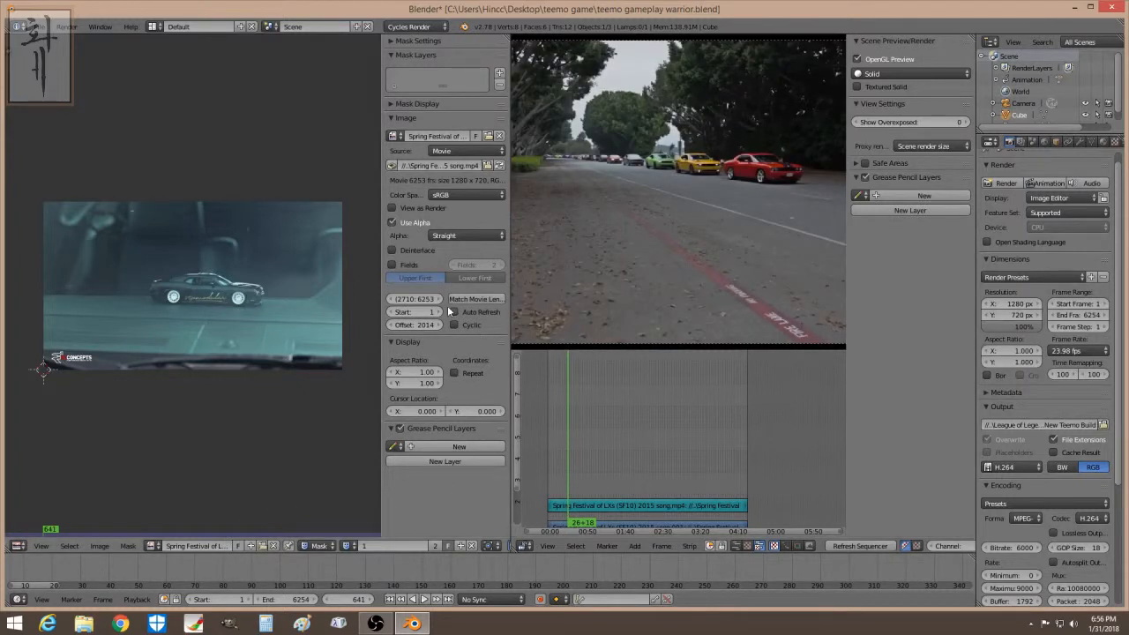
left_click(478, 299)
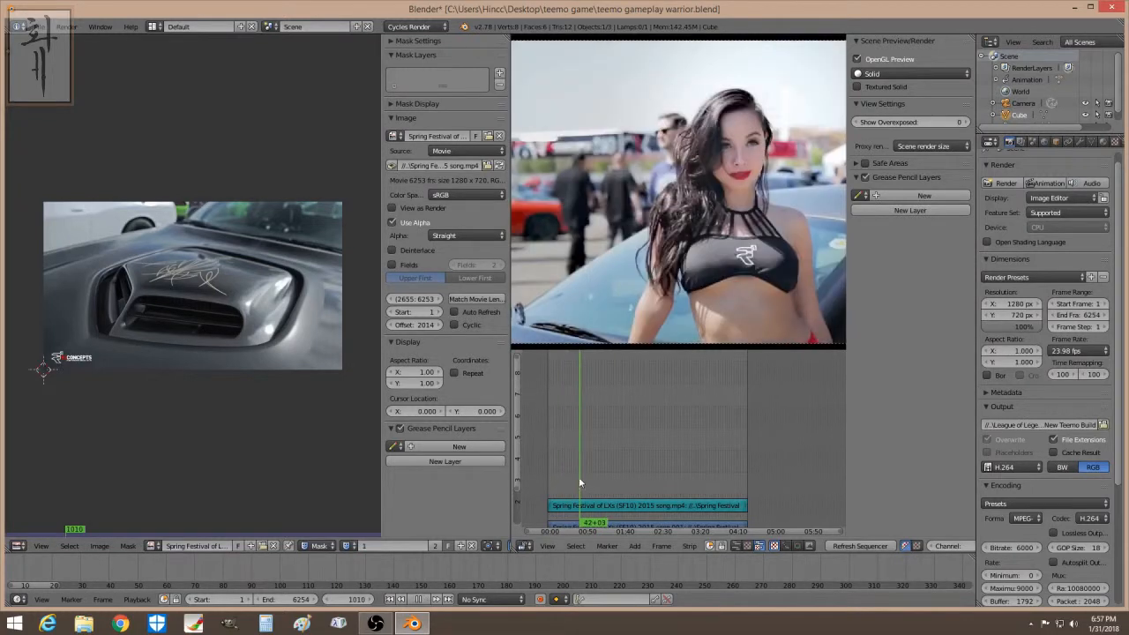
Step: Return the playhead to frame 641 and set the movie image's frame offset to 0
left_click(556, 482)
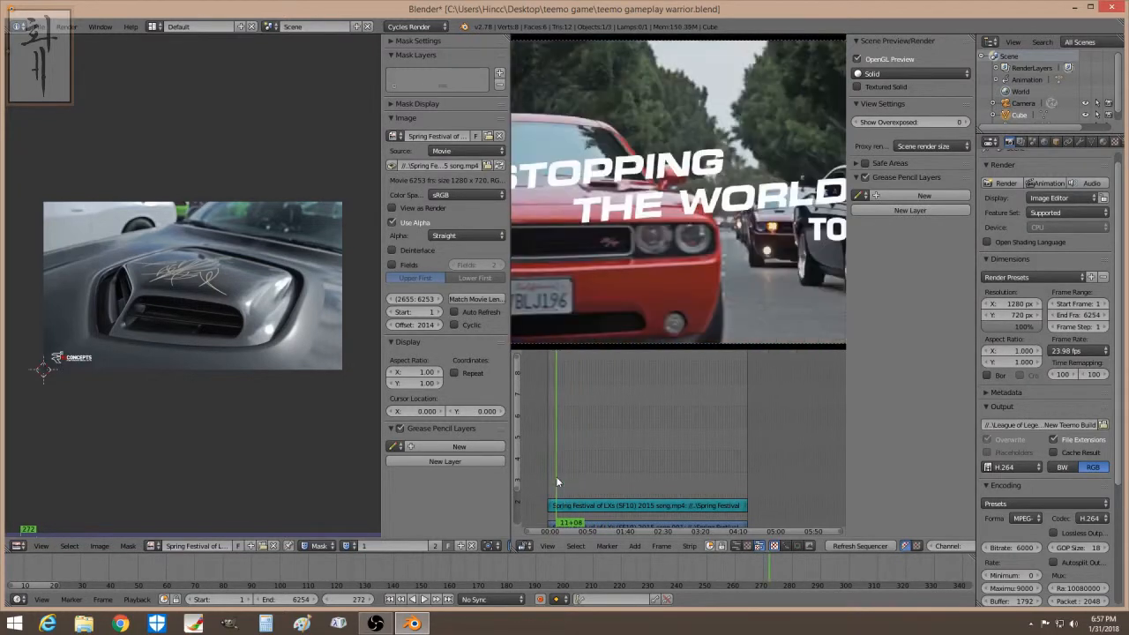
left_click(566, 476)
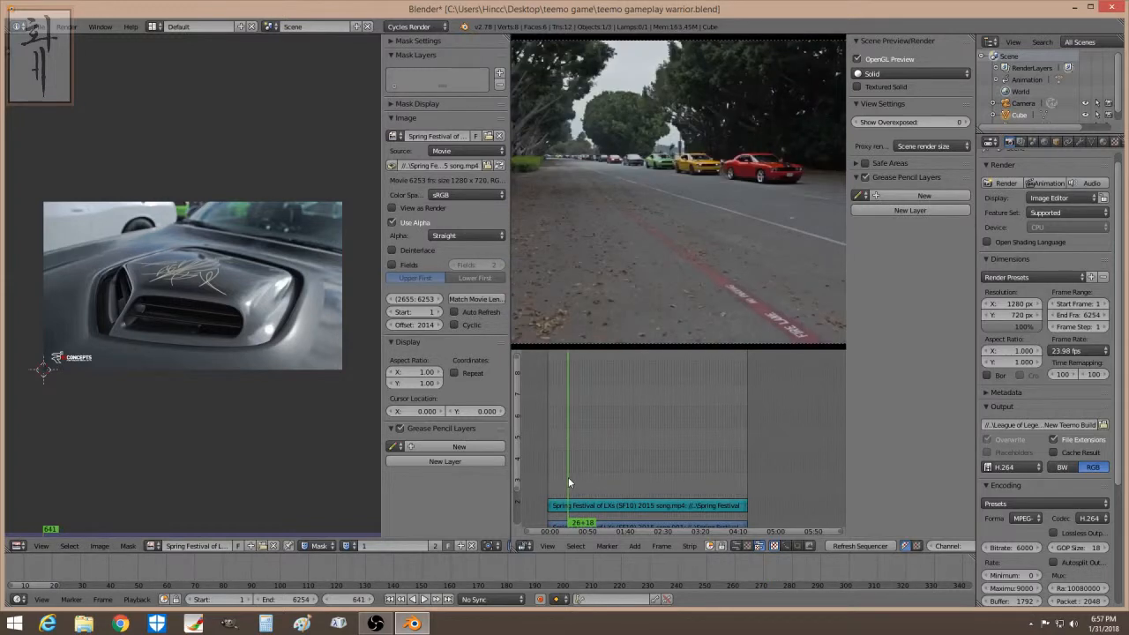
left_click(411, 325)
type("0")
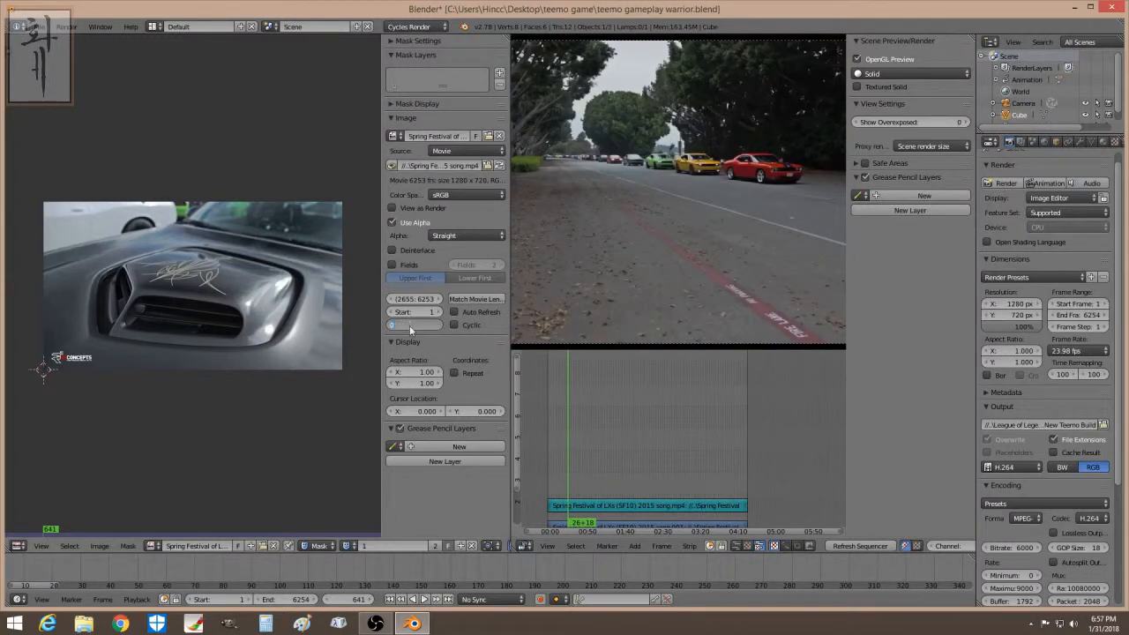
key("Return")
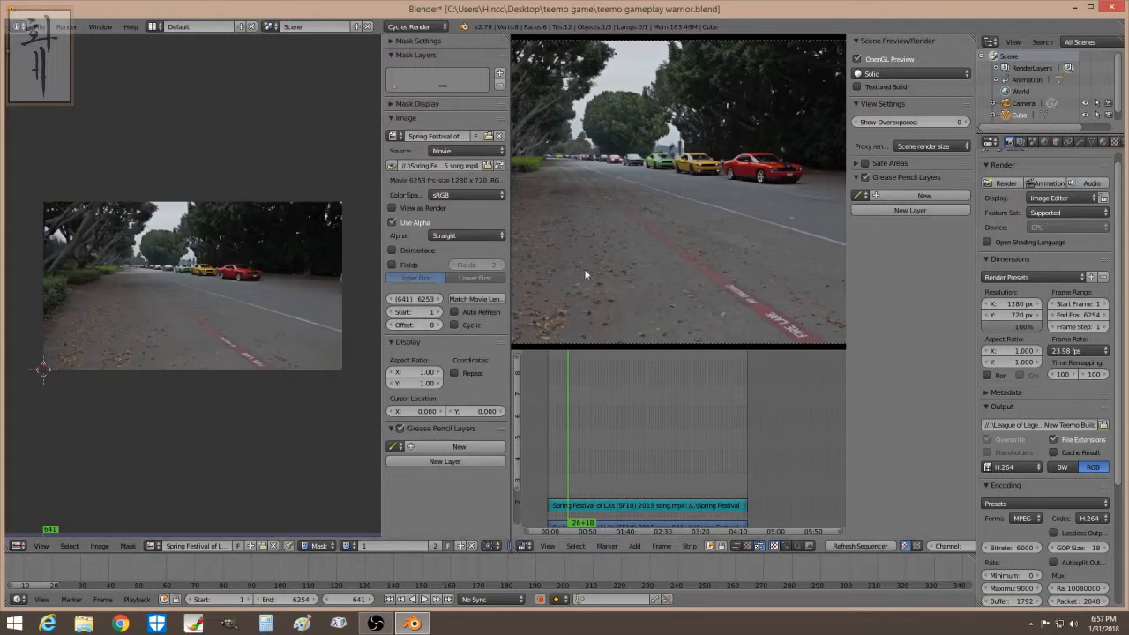
Step: Scrub the sequence to frame 383 and enable Auto Refresh for the movie in the image editor
left_click(572, 488)
left_click(564, 483)
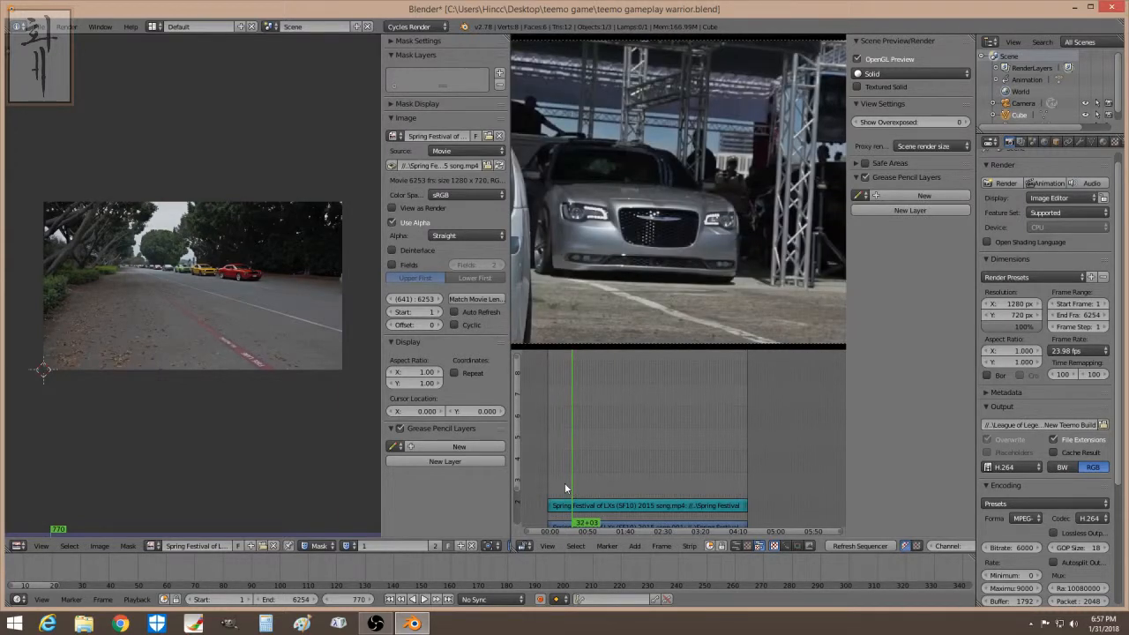
left_click_drag(560, 482, 555, 484)
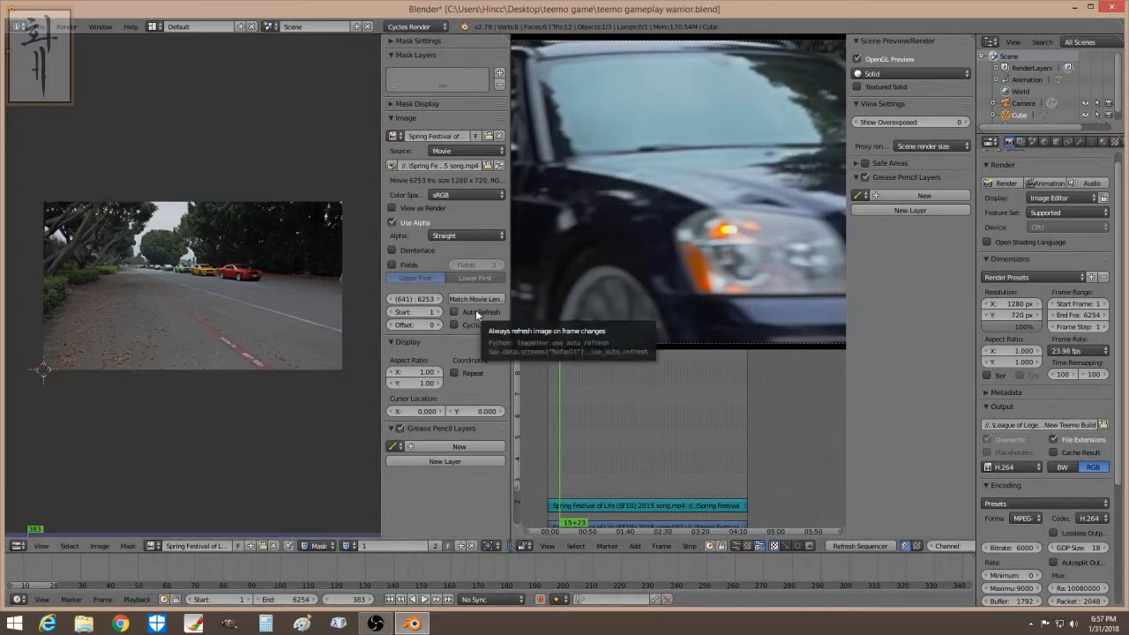
left_click(452, 310)
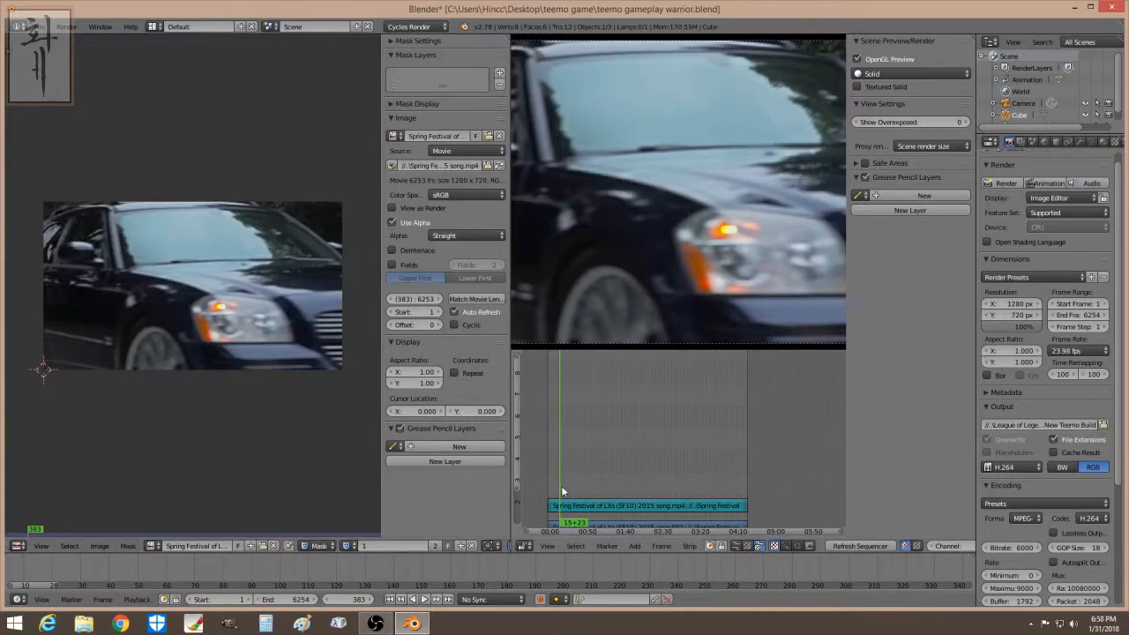
Step: Scrub and play the sequence forward and backward to compare the image editor's frames with the sequencer preview
left_click_drag(561, 485, 568, 484)
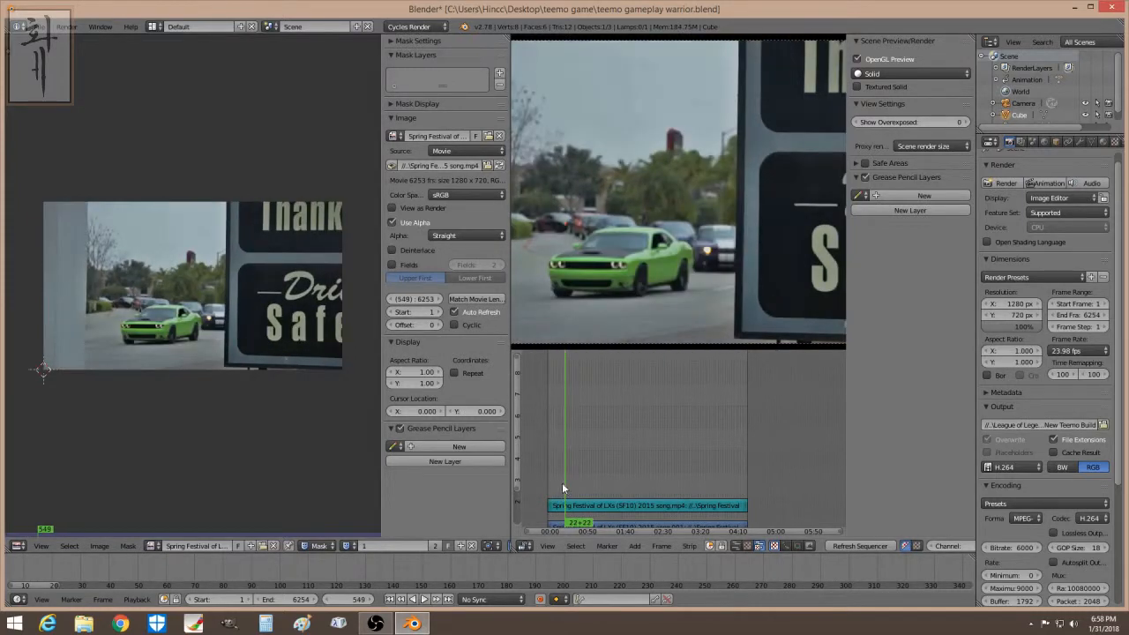
left_click(560, 483)
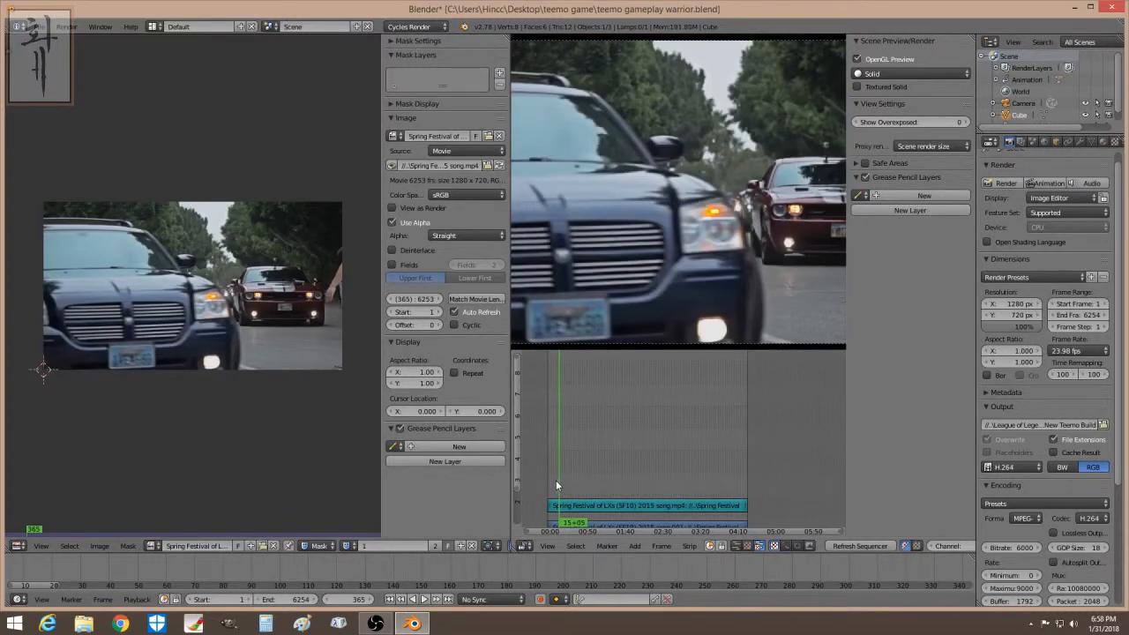
left_click(557, 484)
key("alt+a")
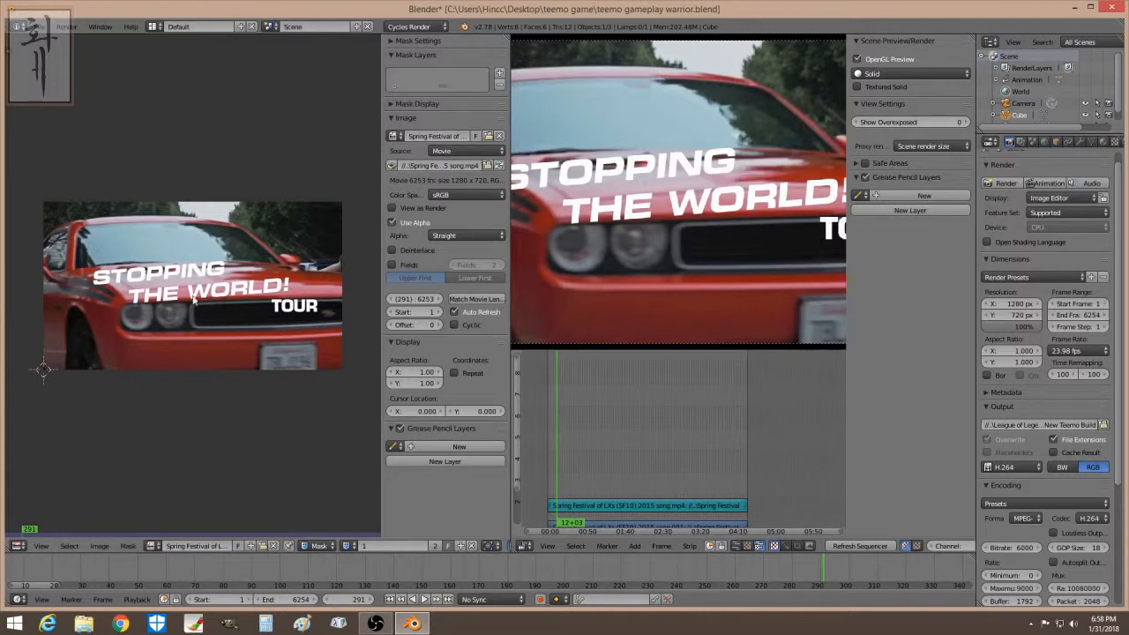
left_click(558, 494)
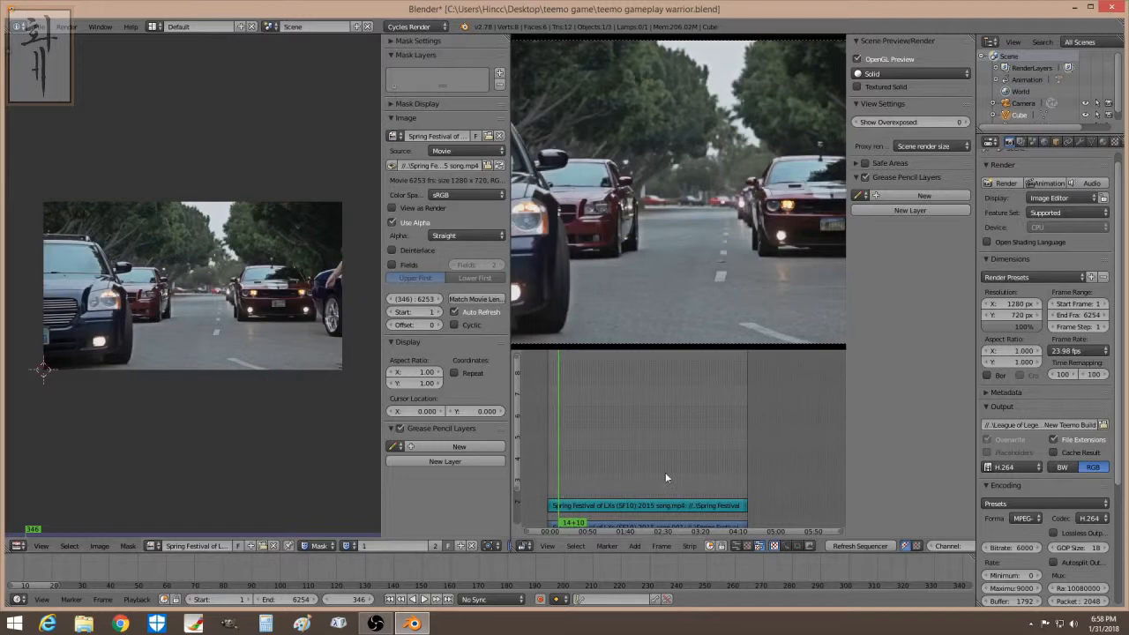
key("shift+alt+a")
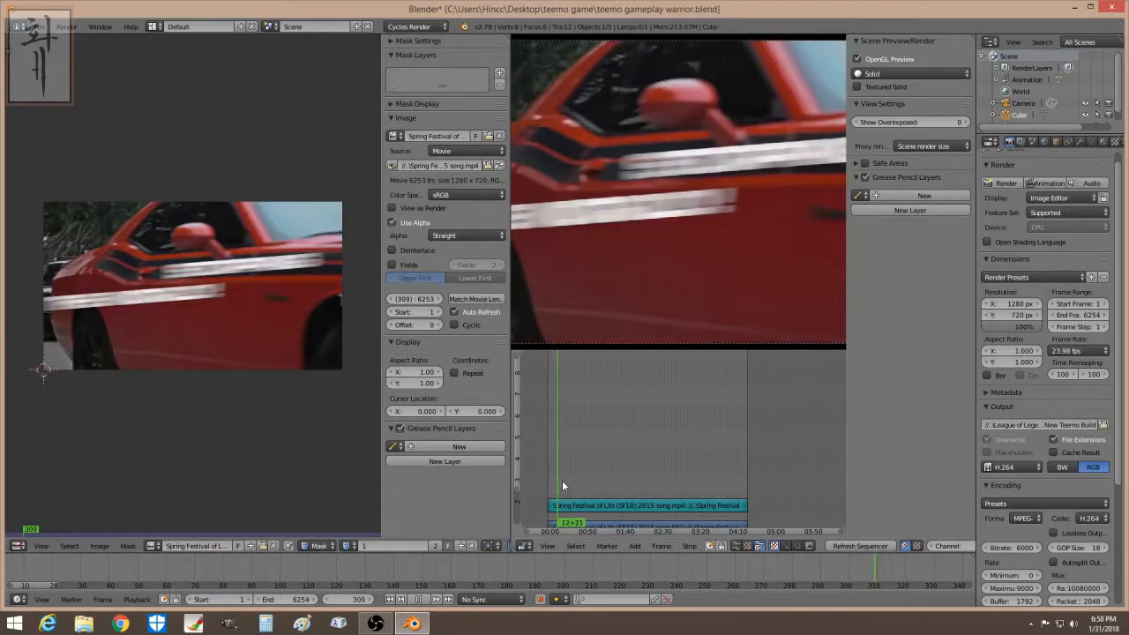
key("Escape")
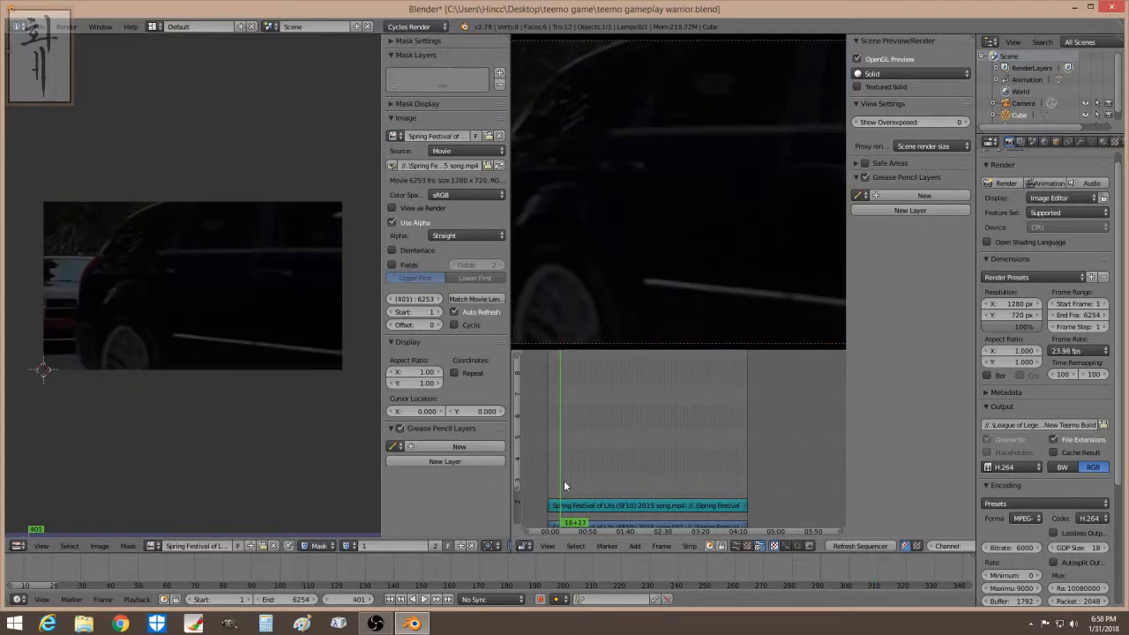
Step: Go to frame 678 and draw a mask spline around the yellow car in the image editor
left_click(565, 480)
left_click(569, 480)
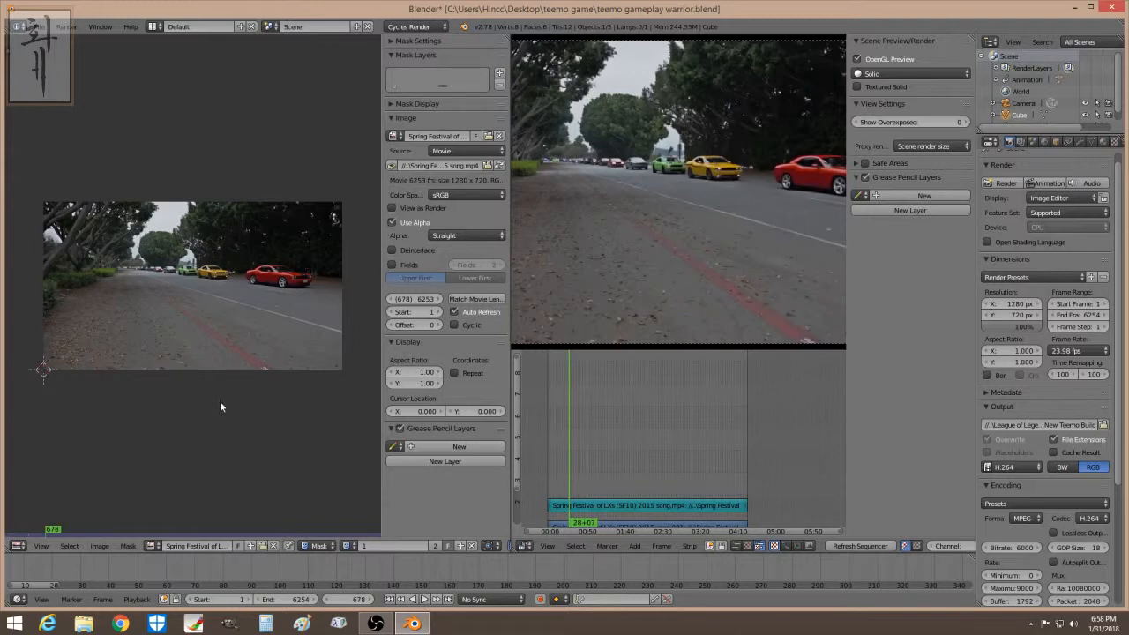
left_click(220, 288, "ctrl")
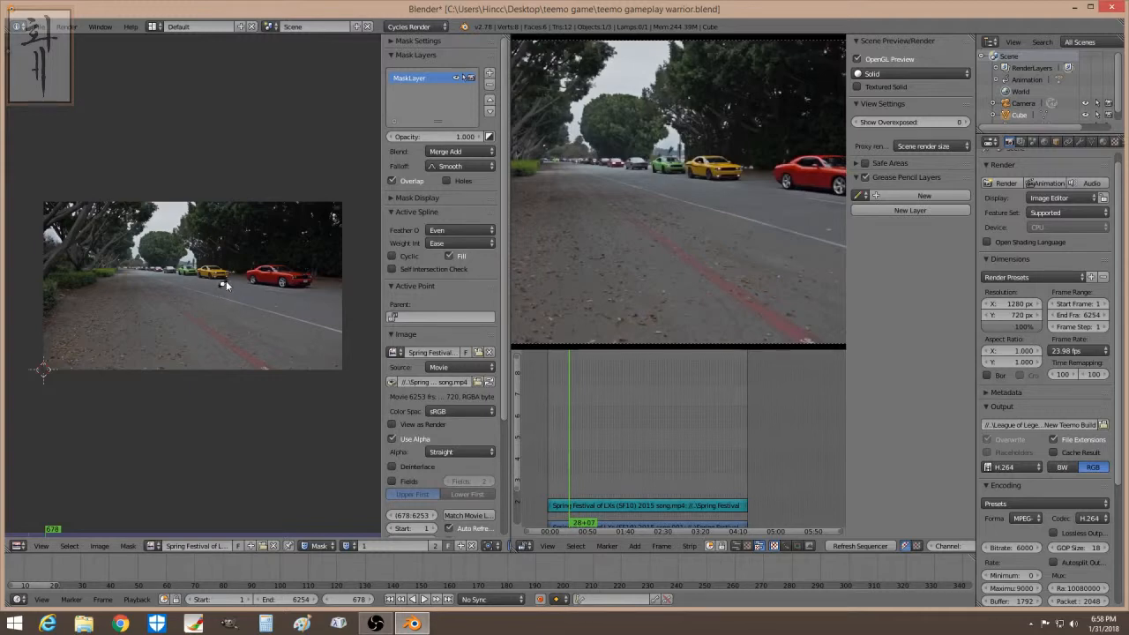
left_click_drag(233, 278, 235, 274)
left_click(235, 268, "ctrl")
left_click(212, 258, "ctrl")
left_click(200, 258, "ctrl")
Step: Turn on automatic keyframe insertion and advance the playhead frame by frame to frame 684
left_click(541, 600)
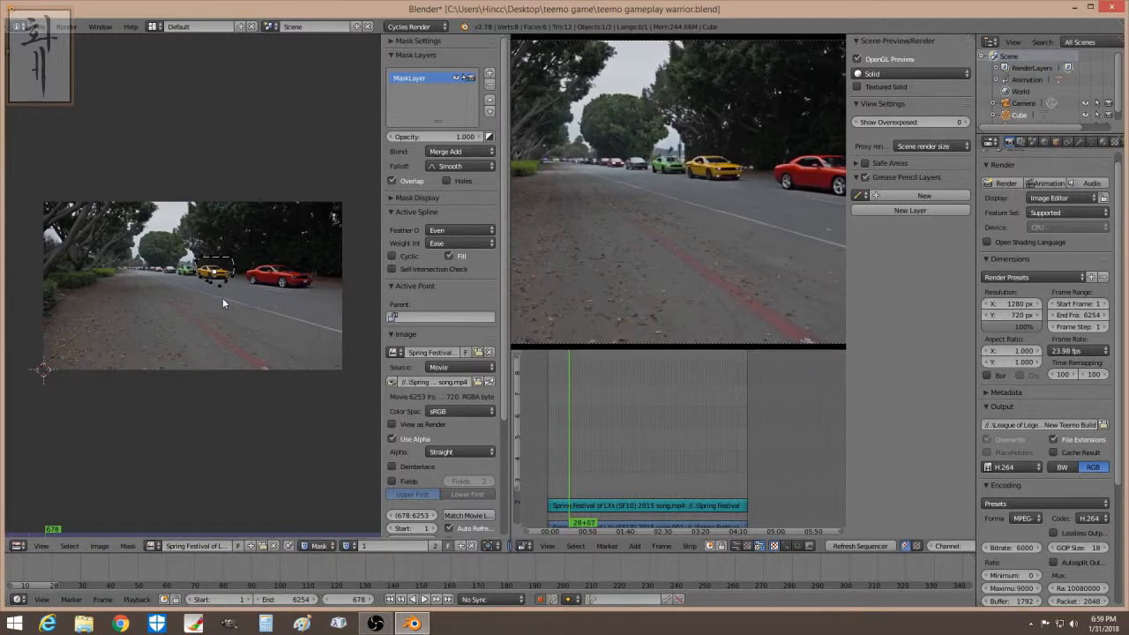
key("Right")
key("Right")
key("Right")
key("Right")
key("Right")
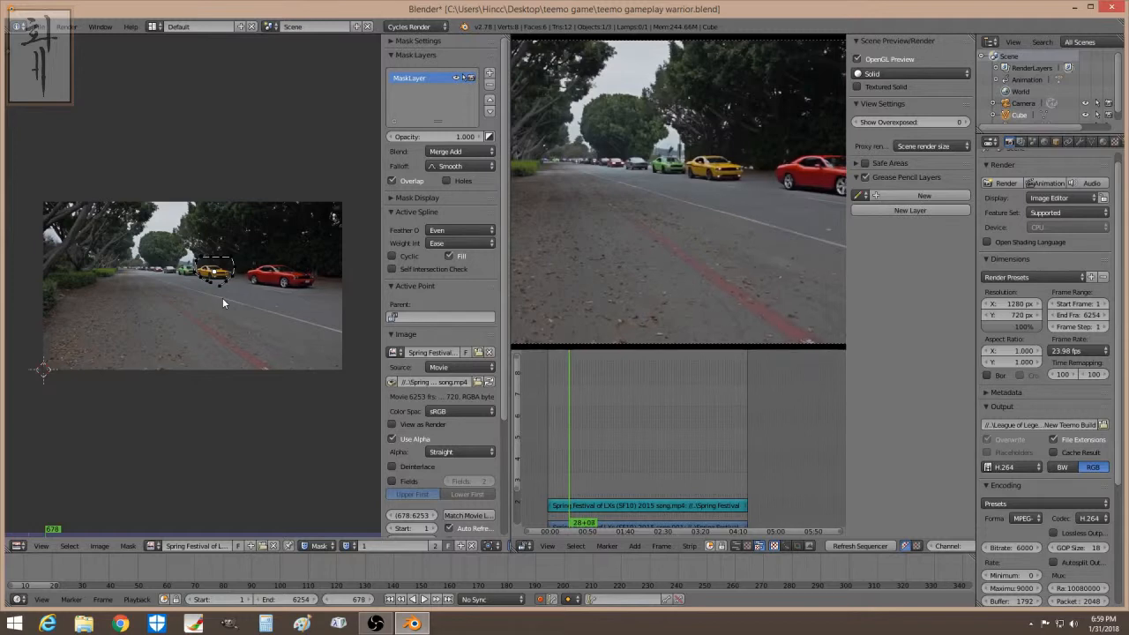
key("Right")
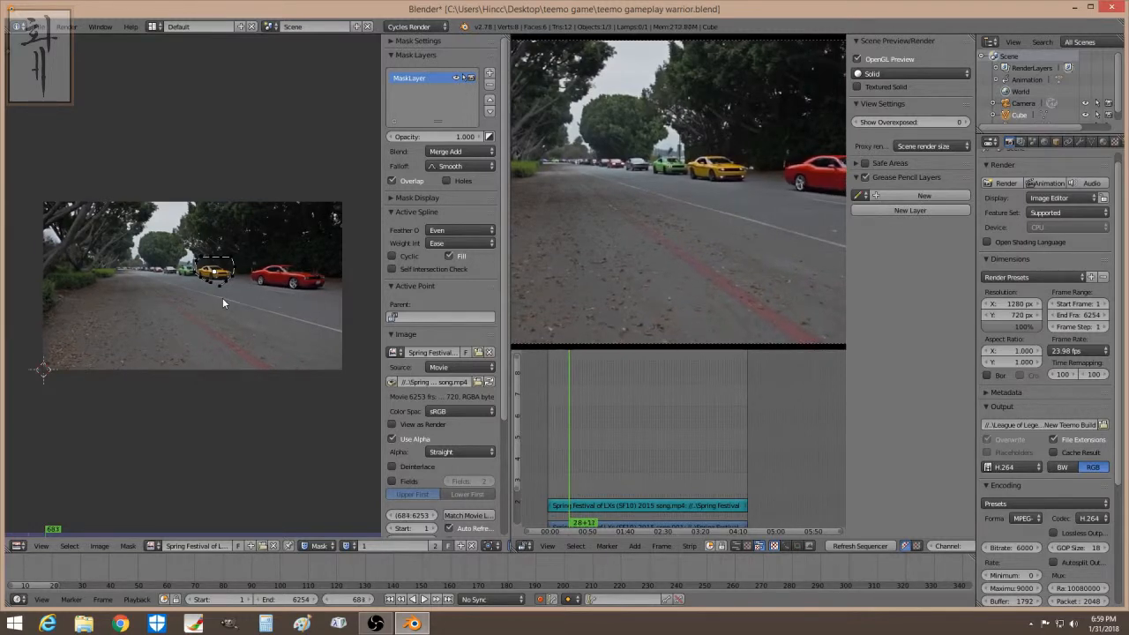
Step: Advance the playhead frame by frame from frame 684 to frame 711
key("Right")
key("Right")
key("Right")
key("Right")
key("Right")
key("Right")
key("Right")
key("Right")
key("Right")
key("Right")
key("Right")
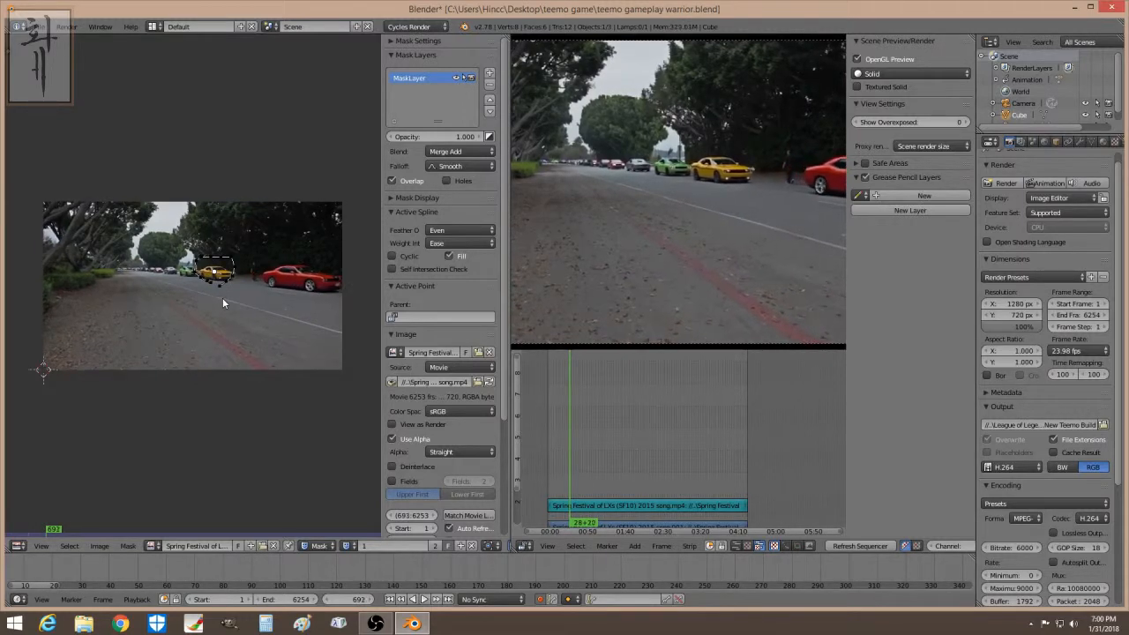
key("Right")
key("Right")
key("Right")
key("Right")
key("Right")
key("Right")
key("Right")
key("Right")
key("Right")
key("Right")
key("Right")
key("Right")
key("Right")
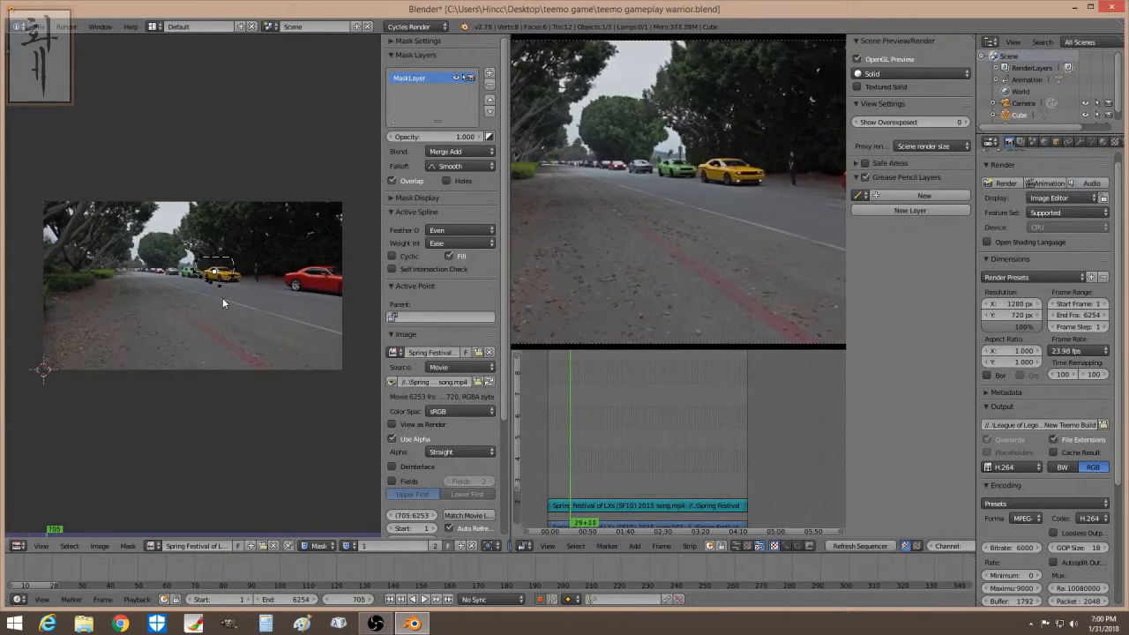
key("Right")
key("Right")
key("Right")
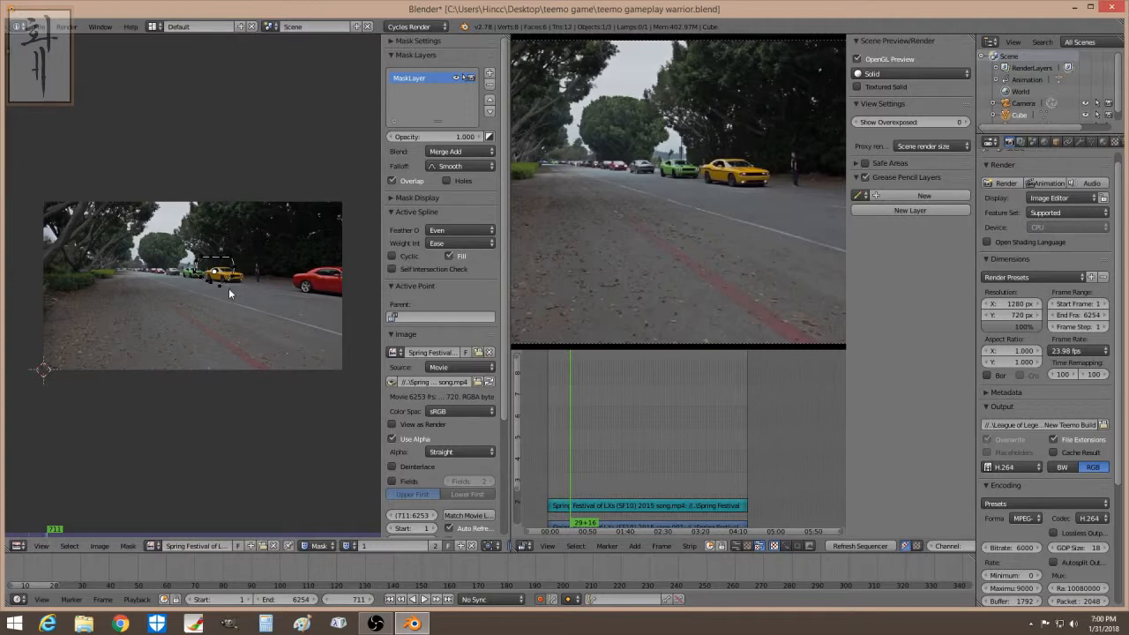
Step: Select all points of the mask spline and move them onto the yellow car at frame 711
key("a")
key("a")
key("a")
key("g")
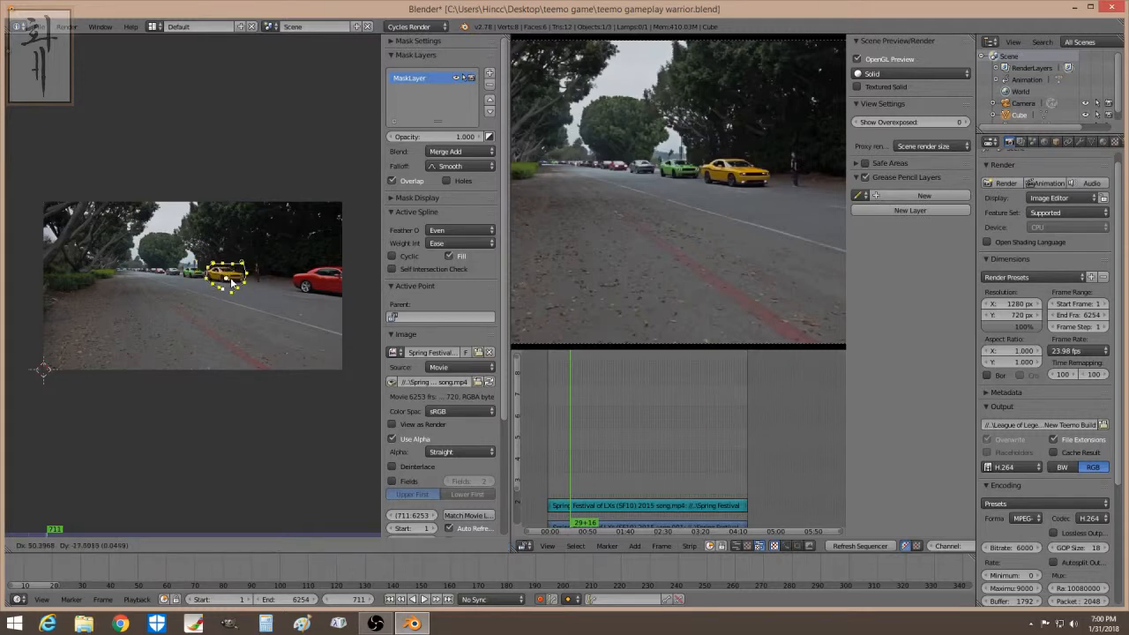
left_click(232, 283)
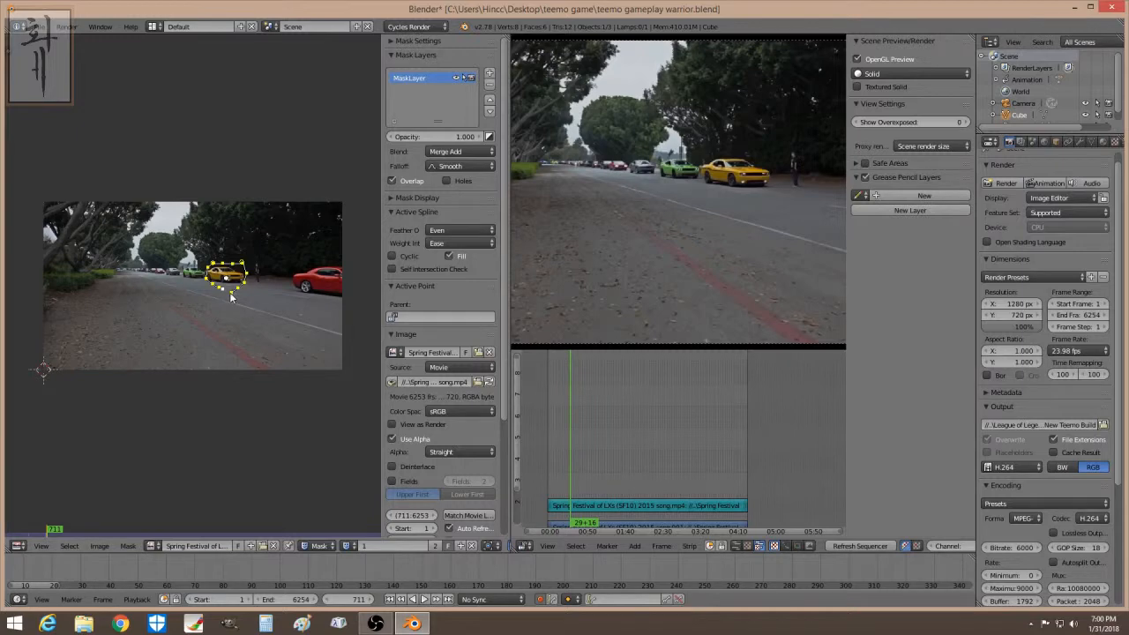
Step: At frame 725, move the whole mask onto the yellow car and turn off automatic keyframe insertion
key("a")
key("a")
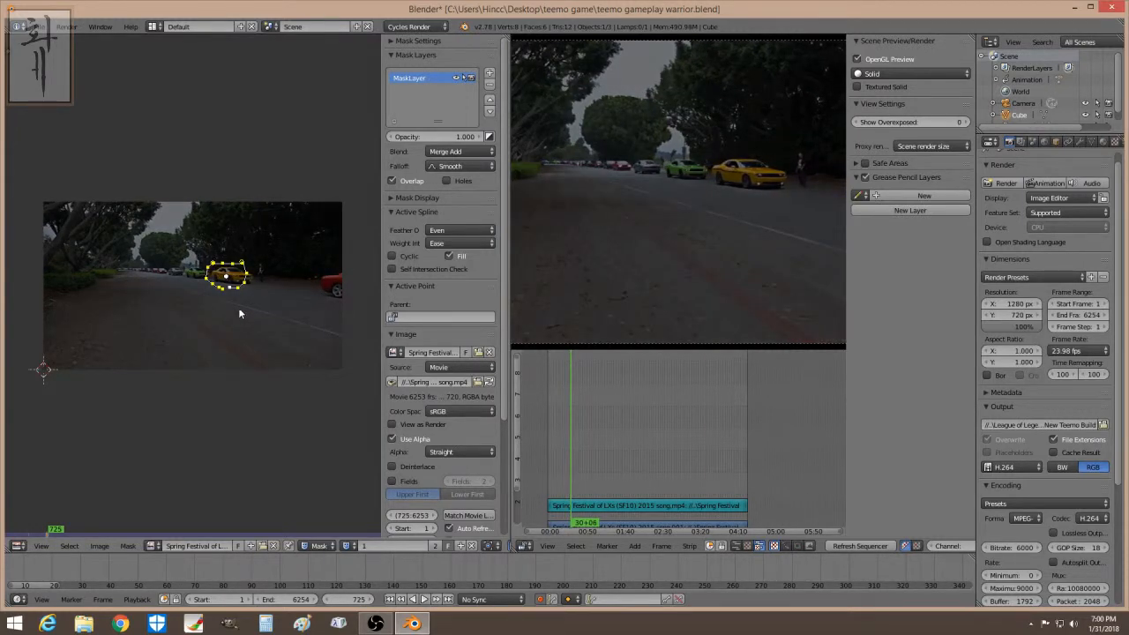
key("g")
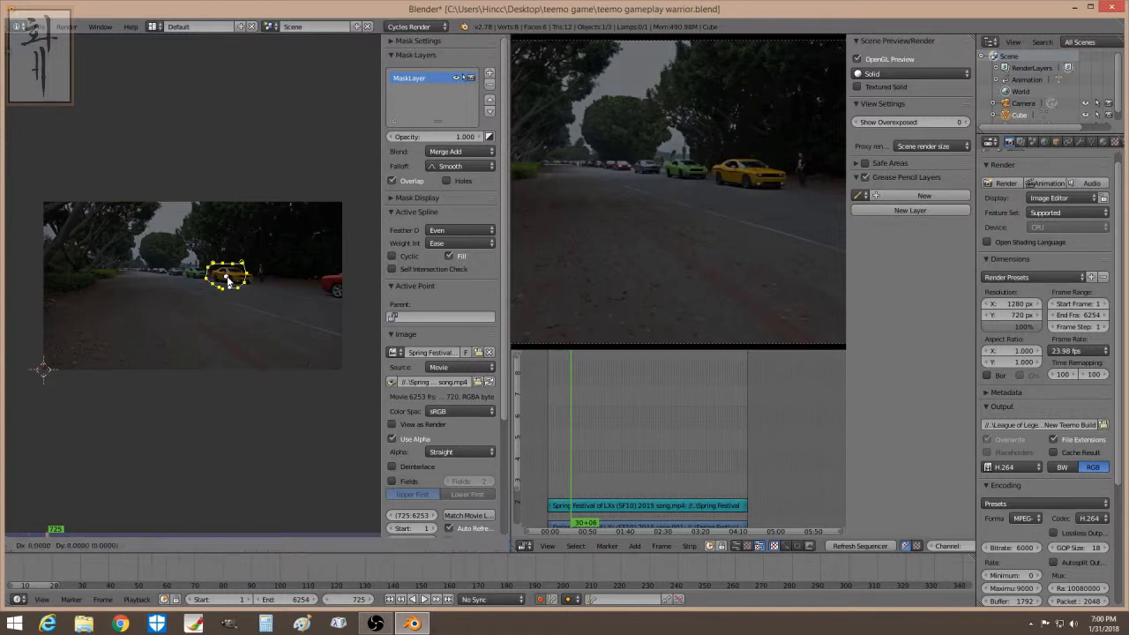
left_click(235, 284)
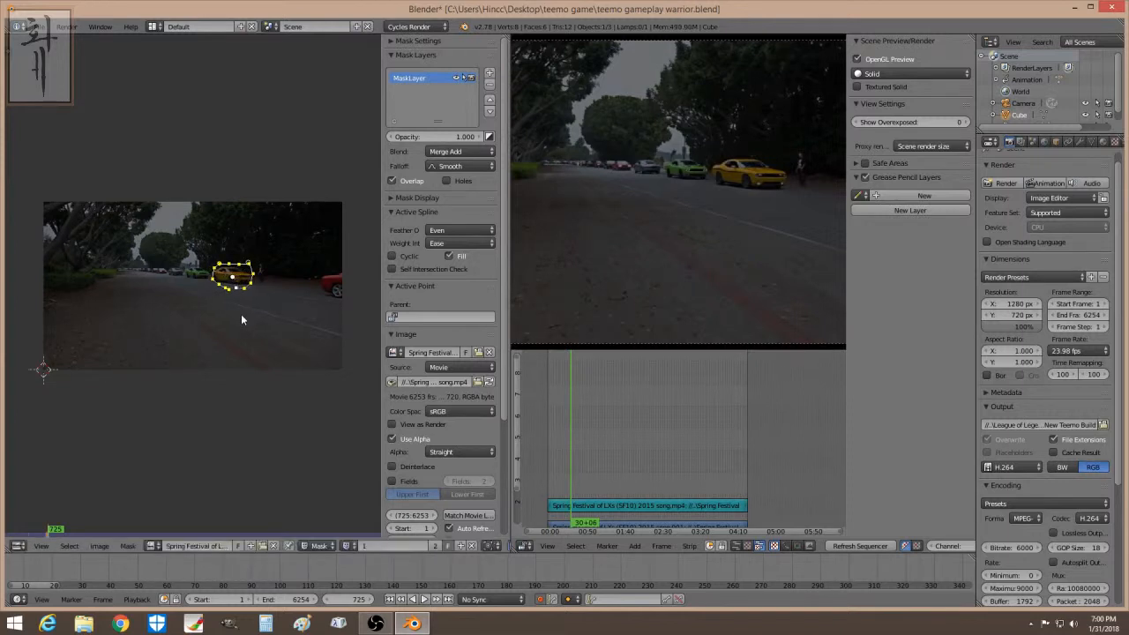
left_click(539, 600)
left_click(540, 598)
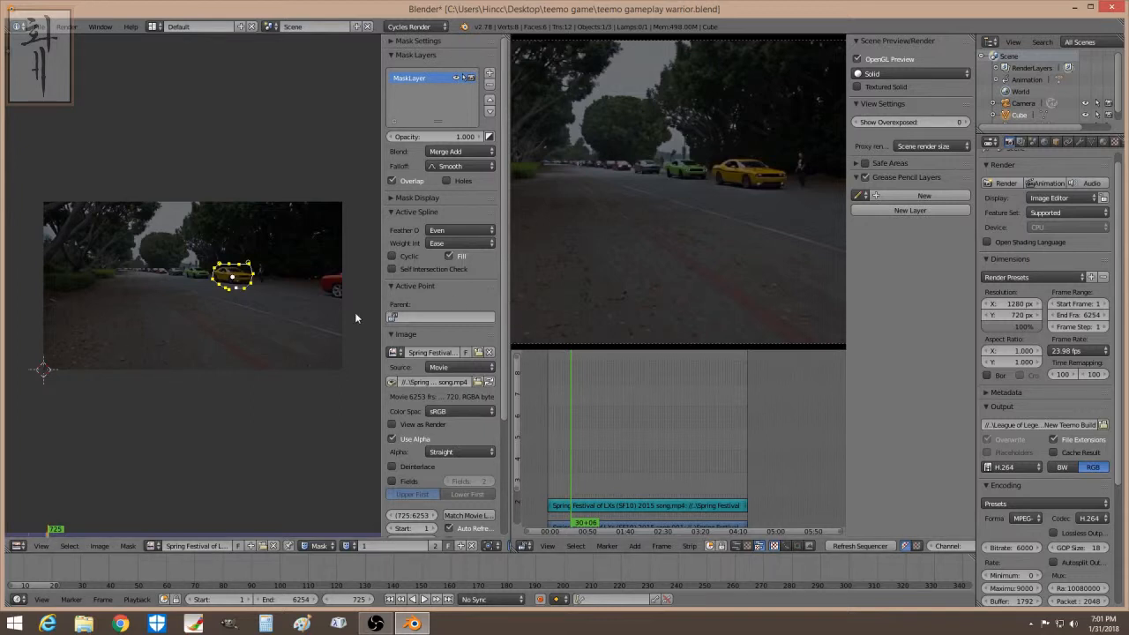
Step: Hide the image editor's sidebar and widen the video sequencer, bringing both strips into view
key("n")
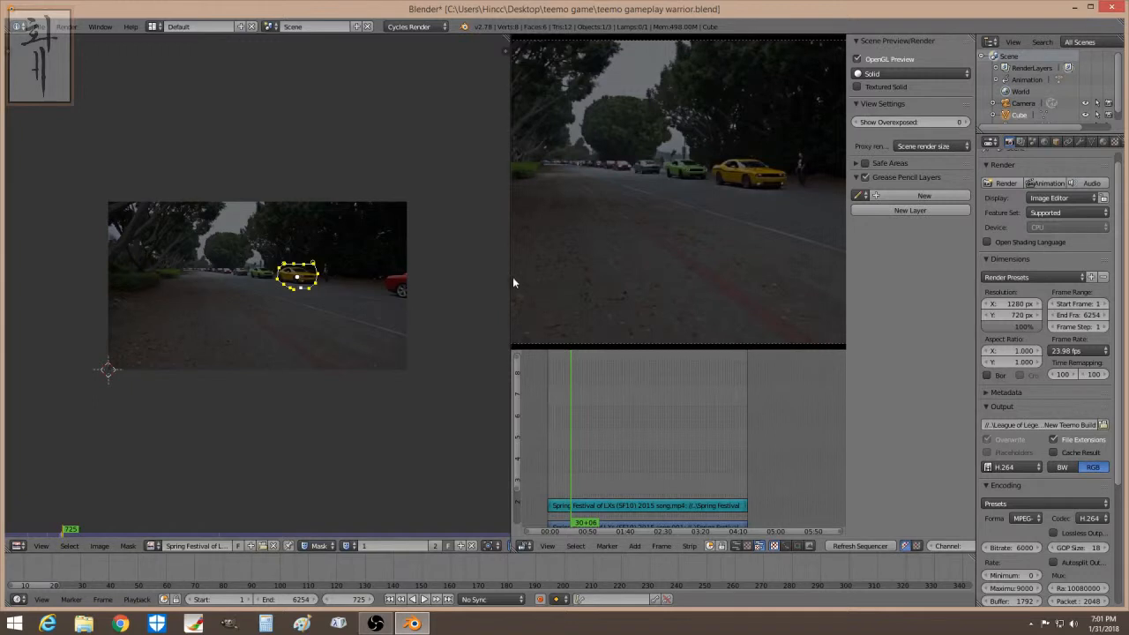
left_click_drag(511, 279, 97, 276)
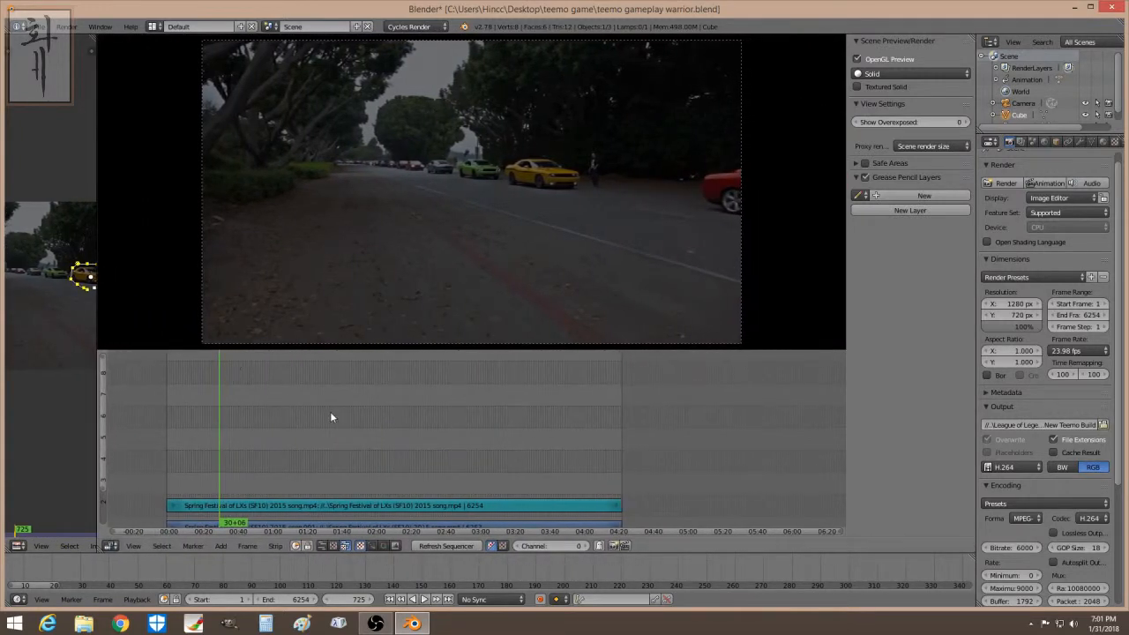
left_click_drag(104, 406, 101, 433)
right_click(223, 474)
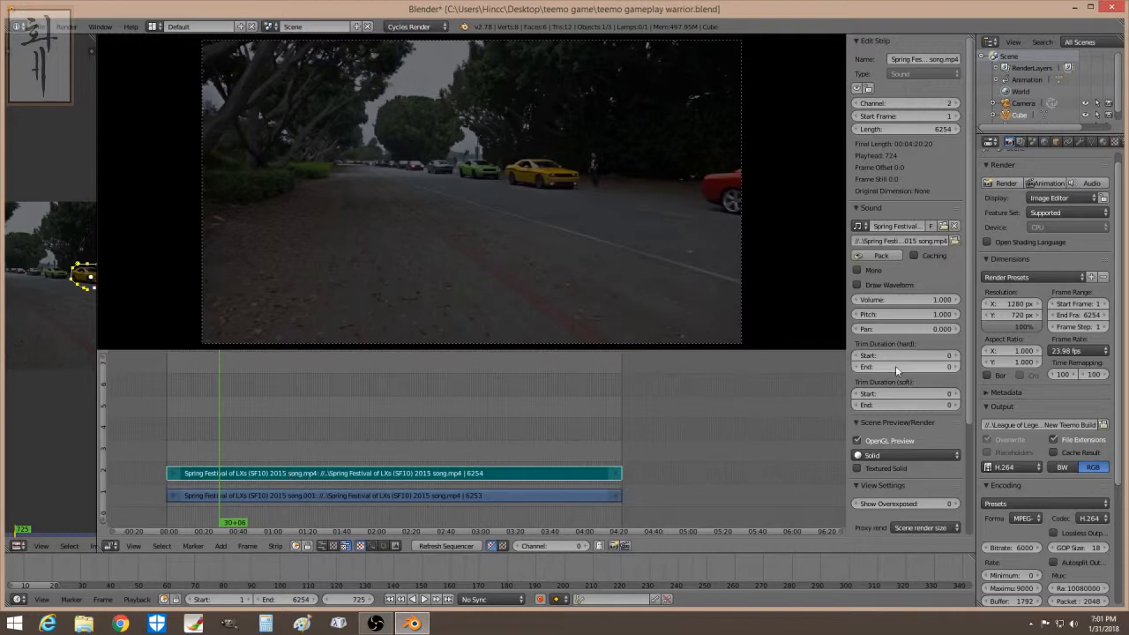
scroll(967, 325, "down", 5)
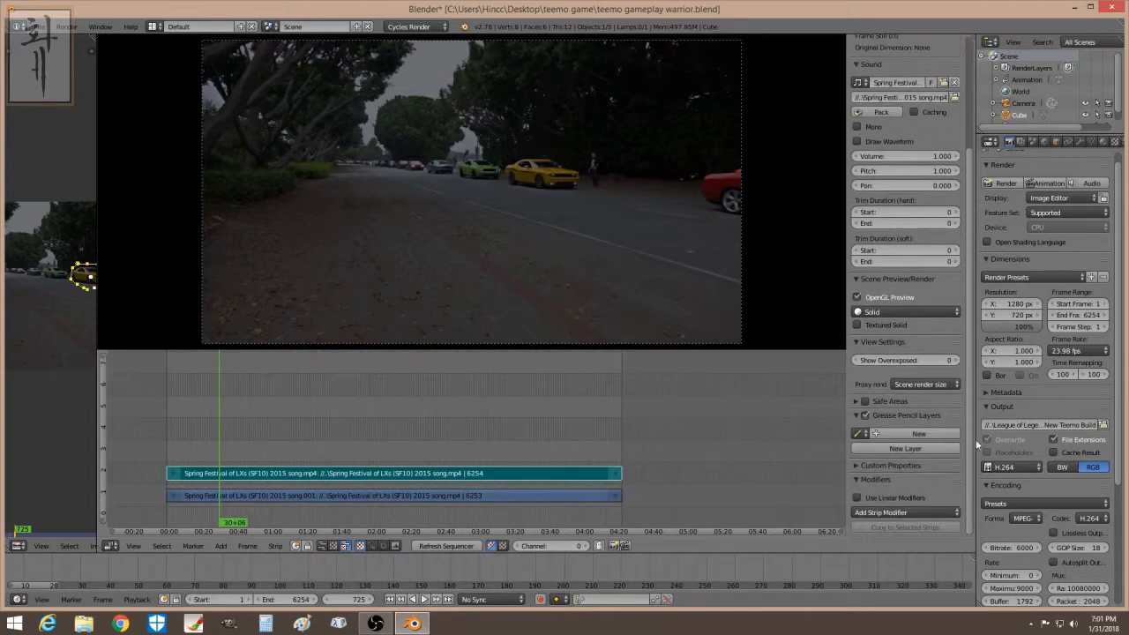
left_click(915, 510)
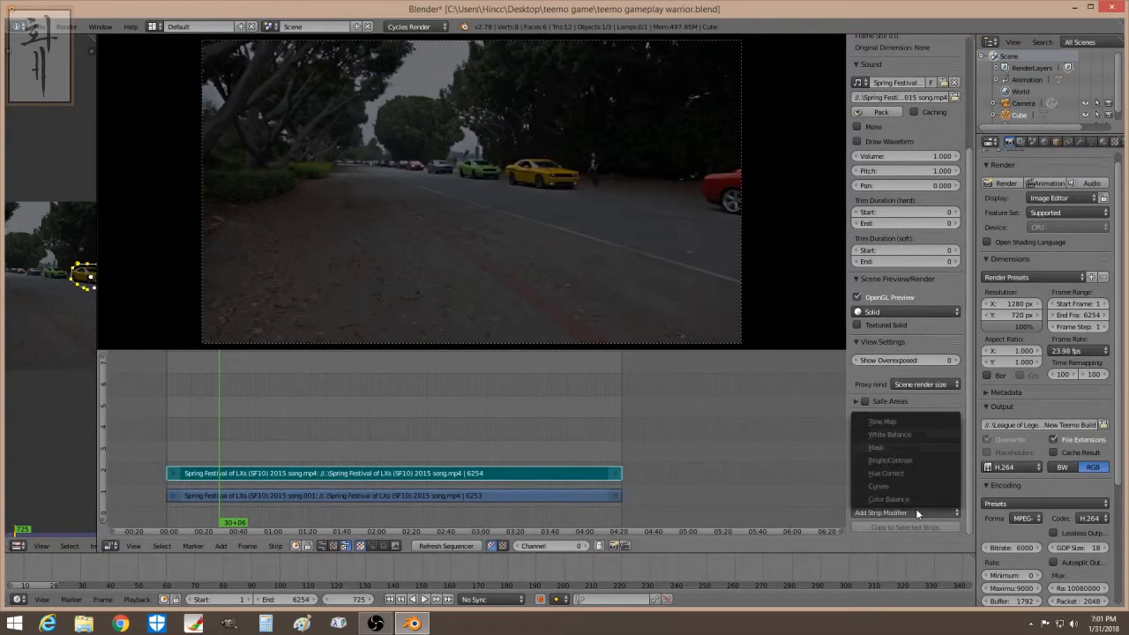
left_click(917, 510)
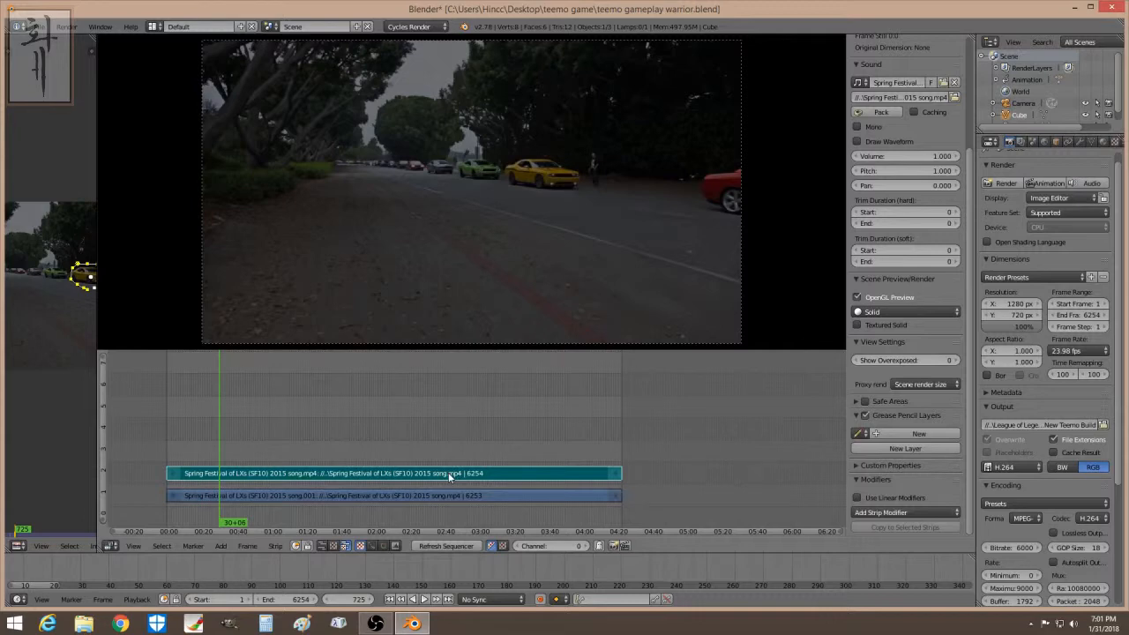
Step: Select the movie strip on channel 1 and add a Mask modifier to it
left_click(405, 496)
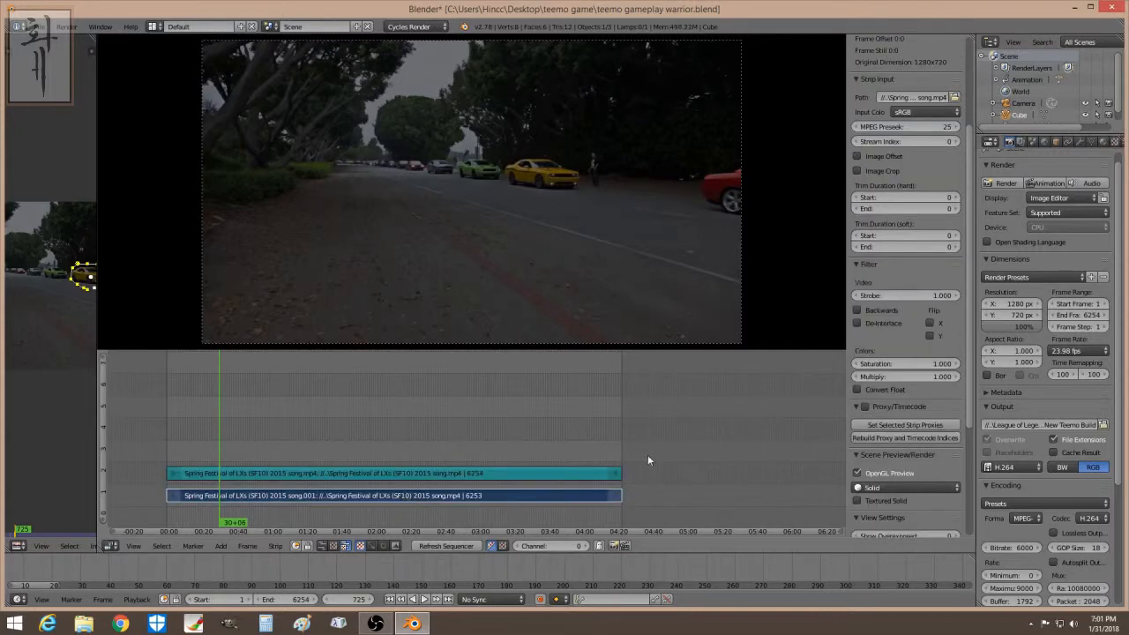
scroll(886, 177, "up", 5)
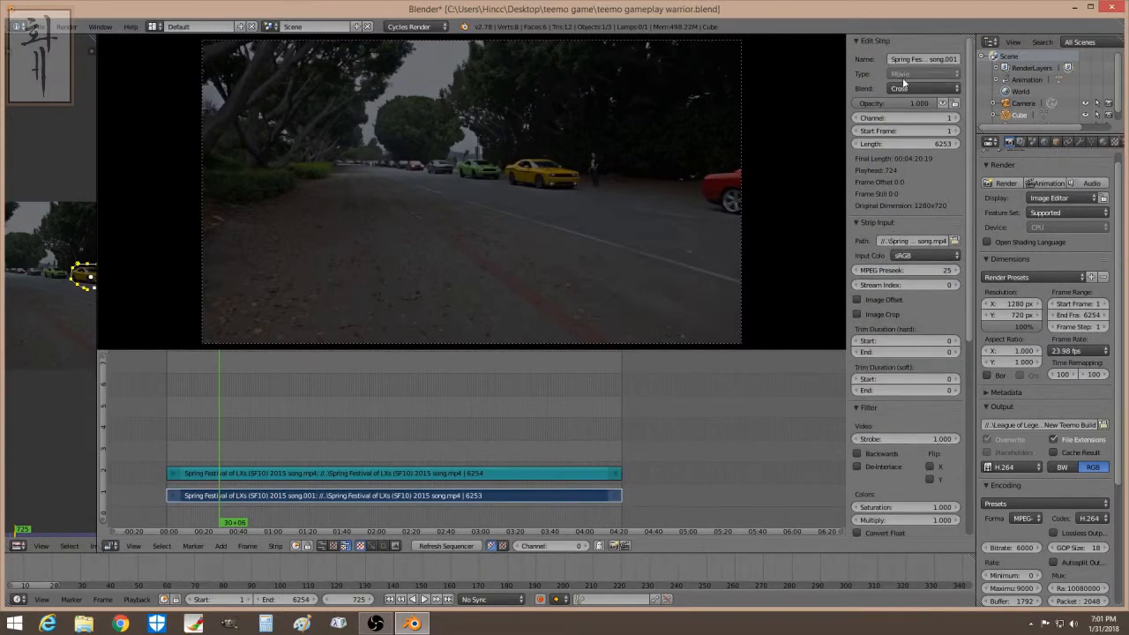
scroll(432, 440, "down", 2)
scroll(437, 432, "up", 4)
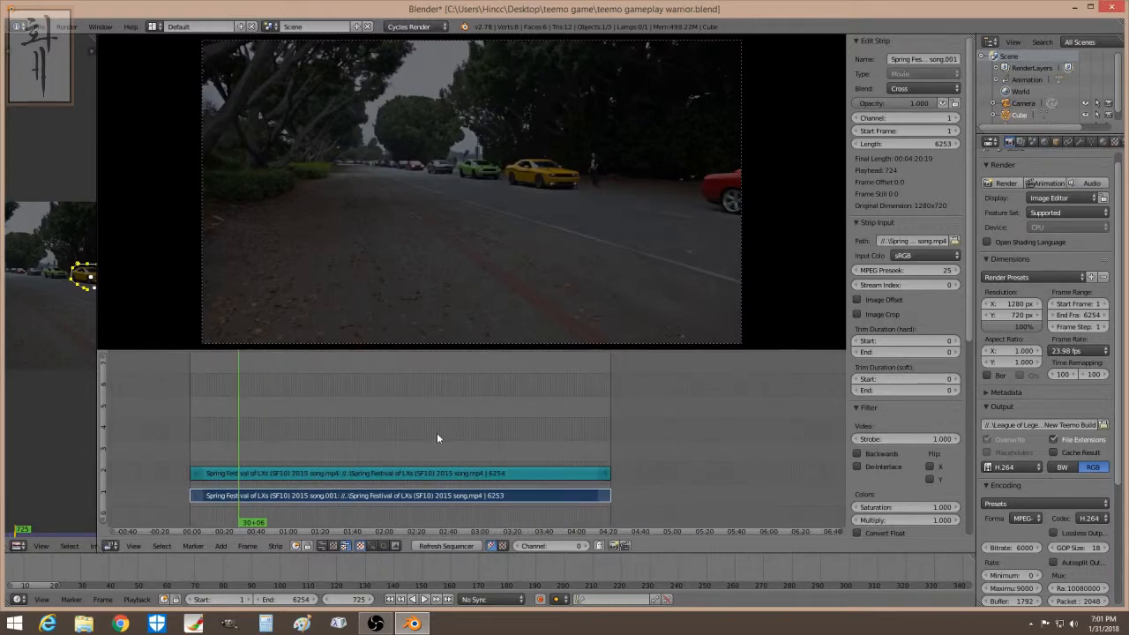
scroll(910, 394, "down", 8)
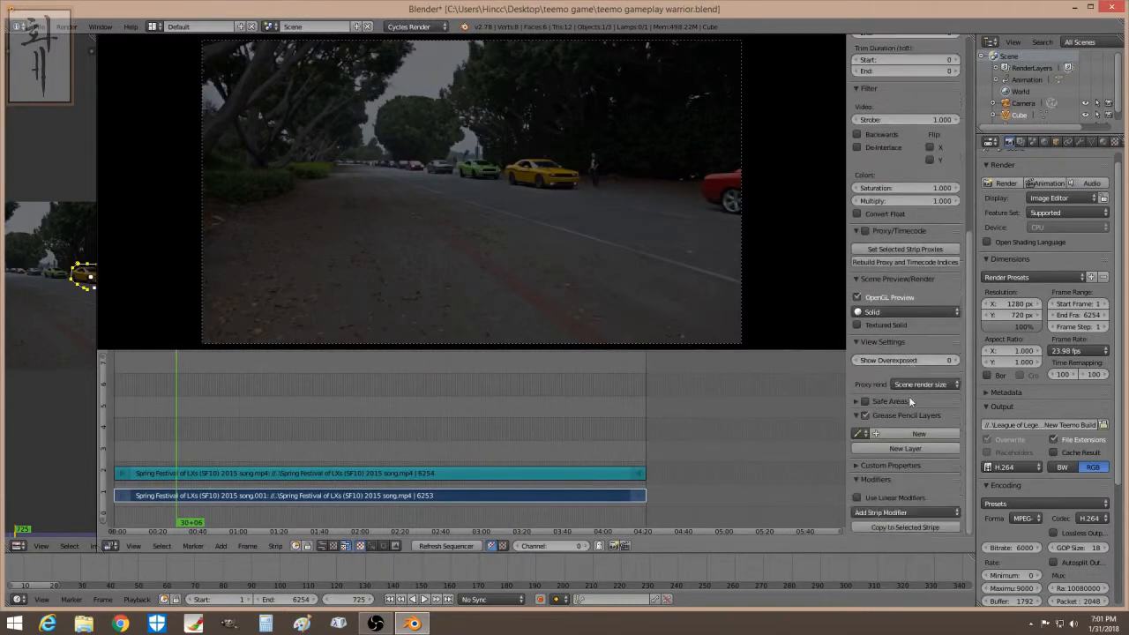
left_click(881, 514)
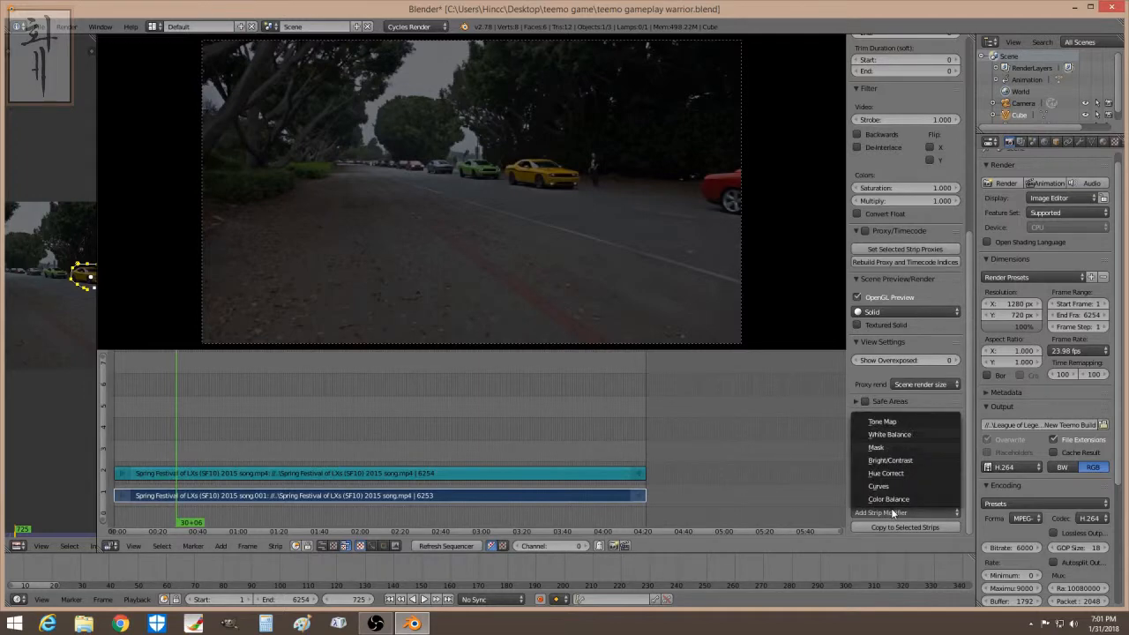
left_click(891, 448)
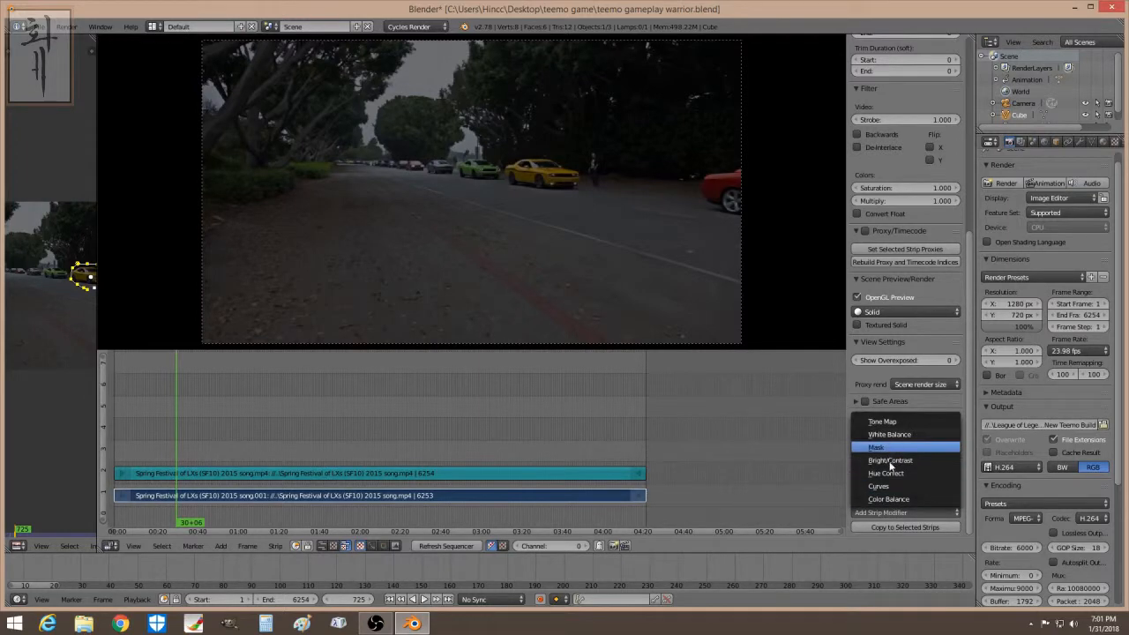
Step: Switch the Mask modifier's input from strip to mask and assign mask 1 to it
left_click_drag(969, 392, 967, 438)
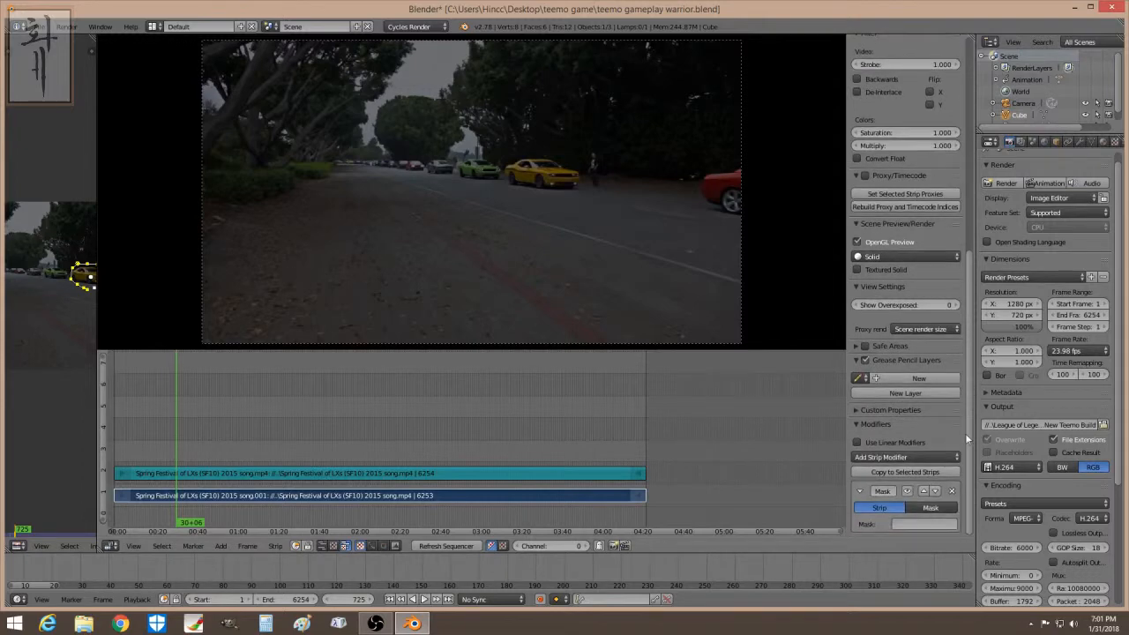
left_click(908, 523)
left_click(931, 509)
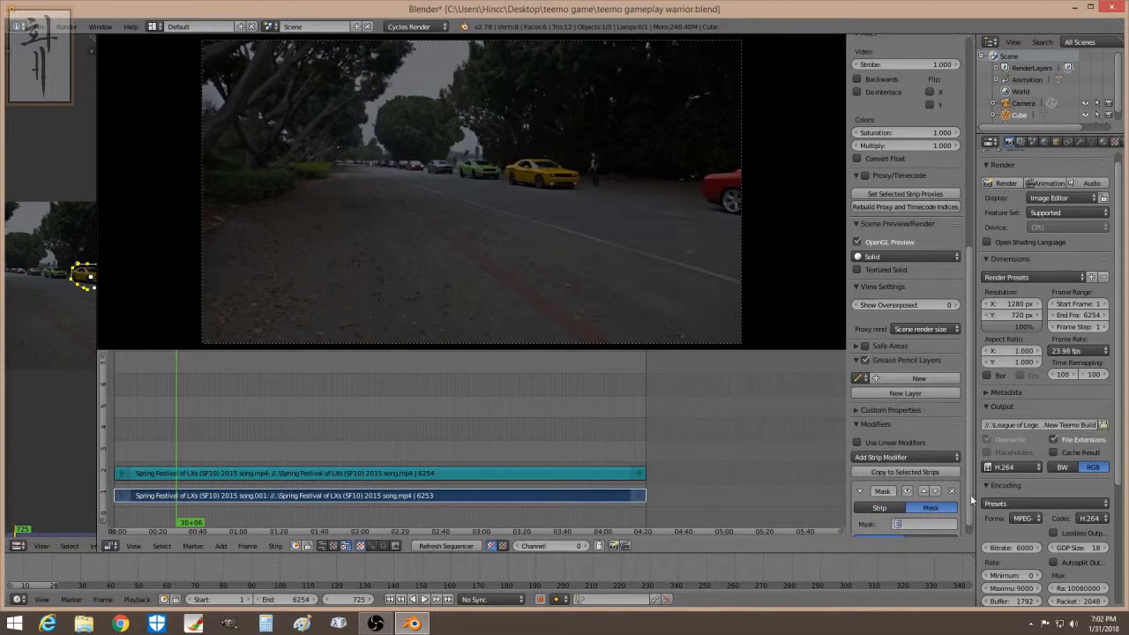
scroll(926, 508, "down", 1)
left_click(920, 507)
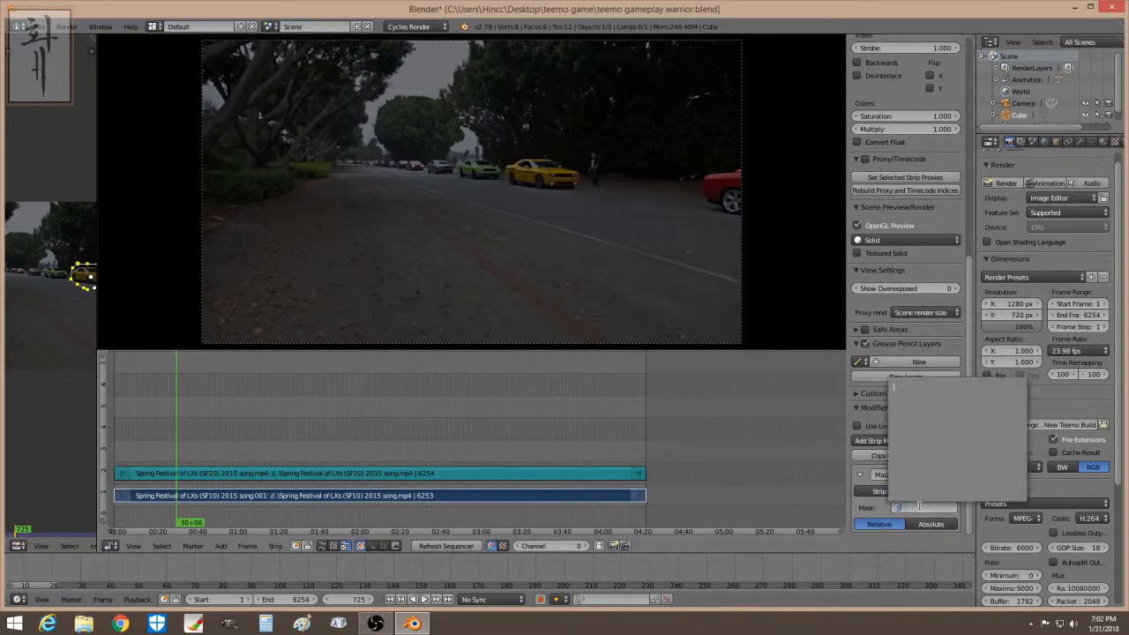
left_click(914, 387)
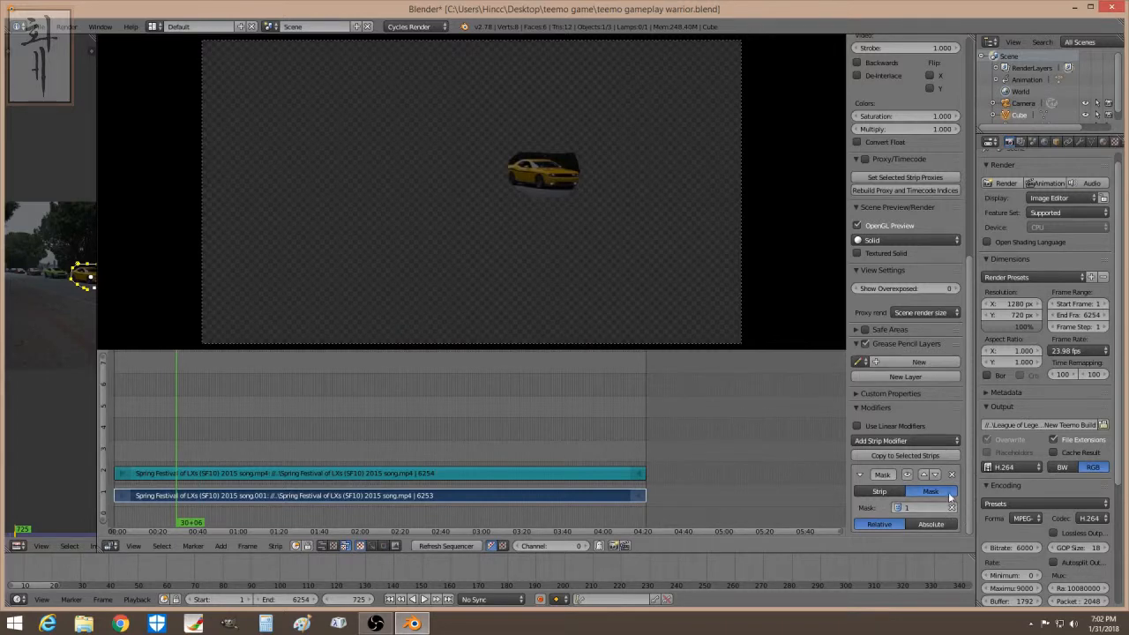
Step: Set the movie strip's blend mode to Alpha Over and remove its Mask modifier
left_click_drag(968, 476, 962, 225)
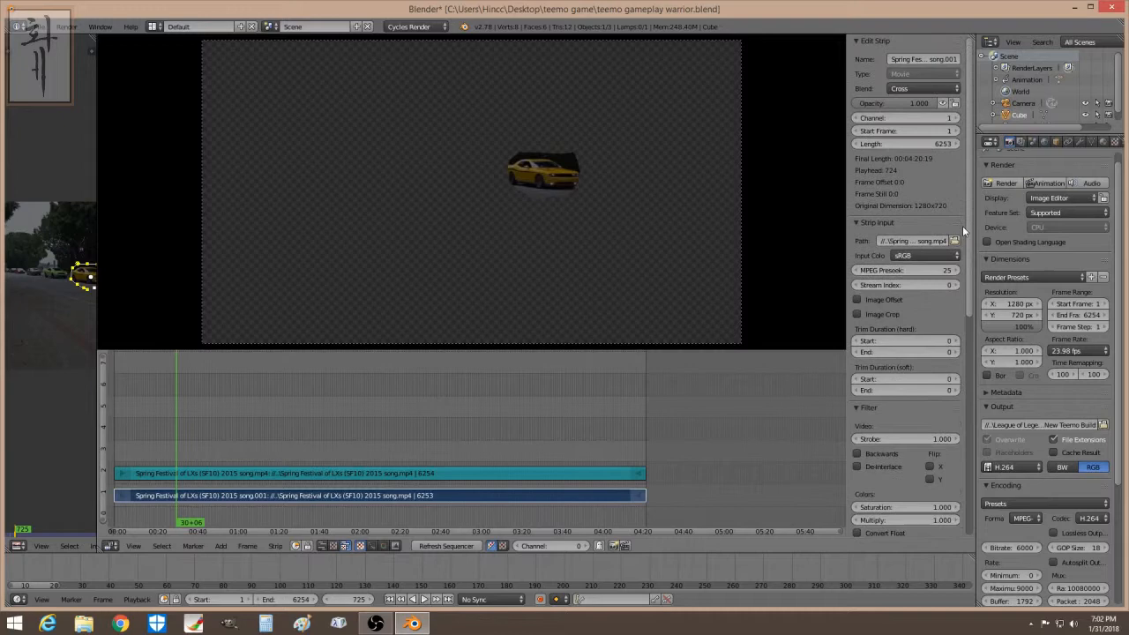
left_click(913, 89)
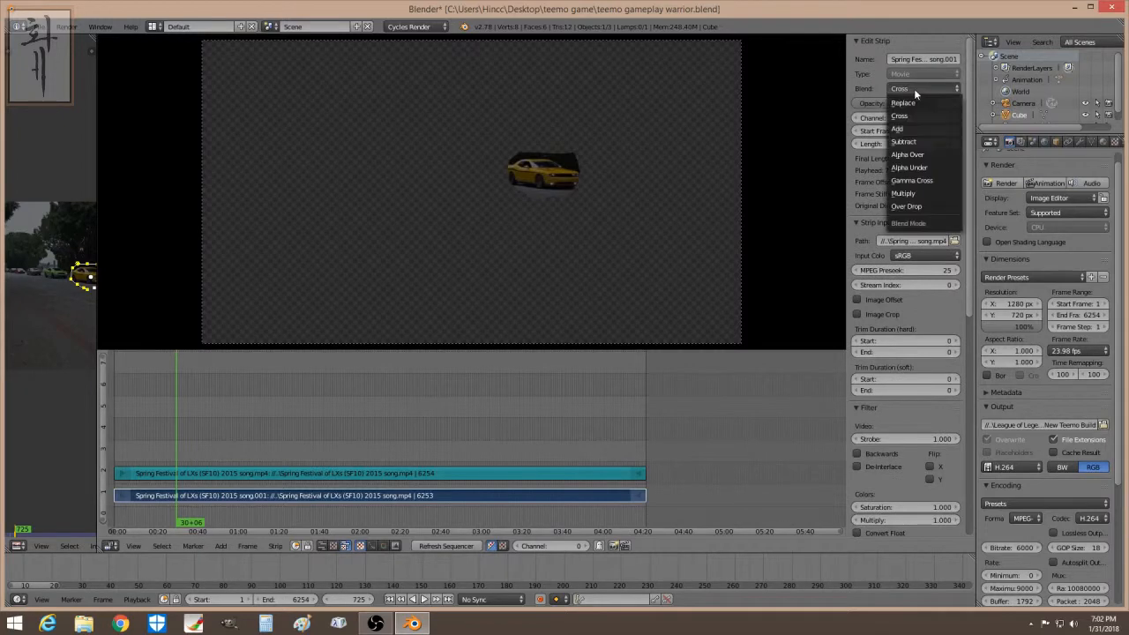
left_click(915, 157)
left_click_drag(967, 155, 978, 367)
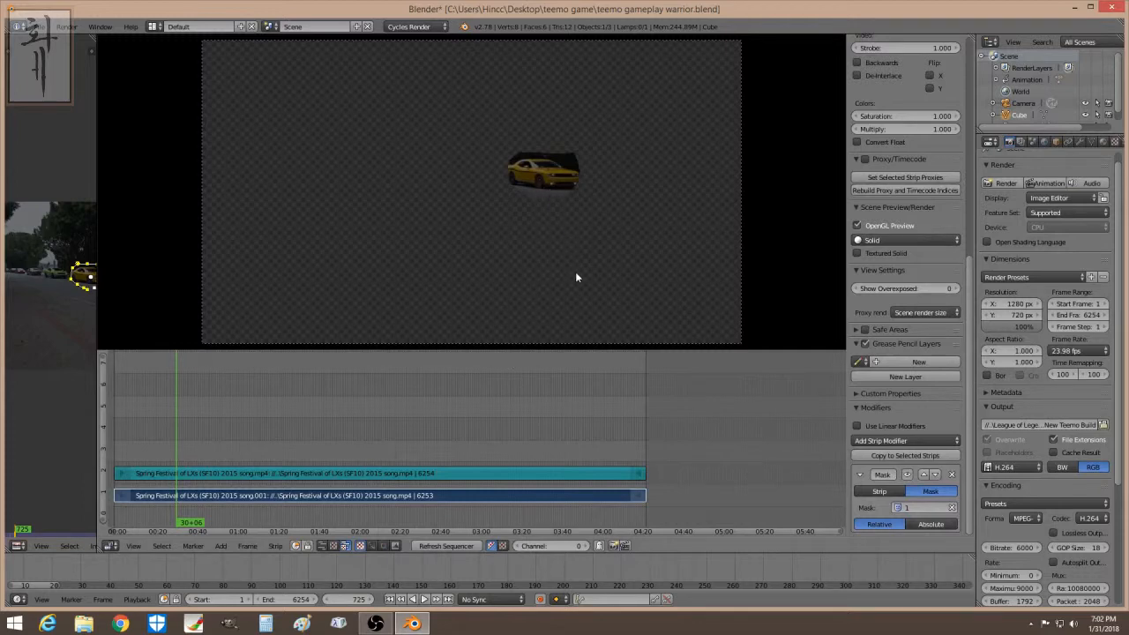
left_click(952, 474)
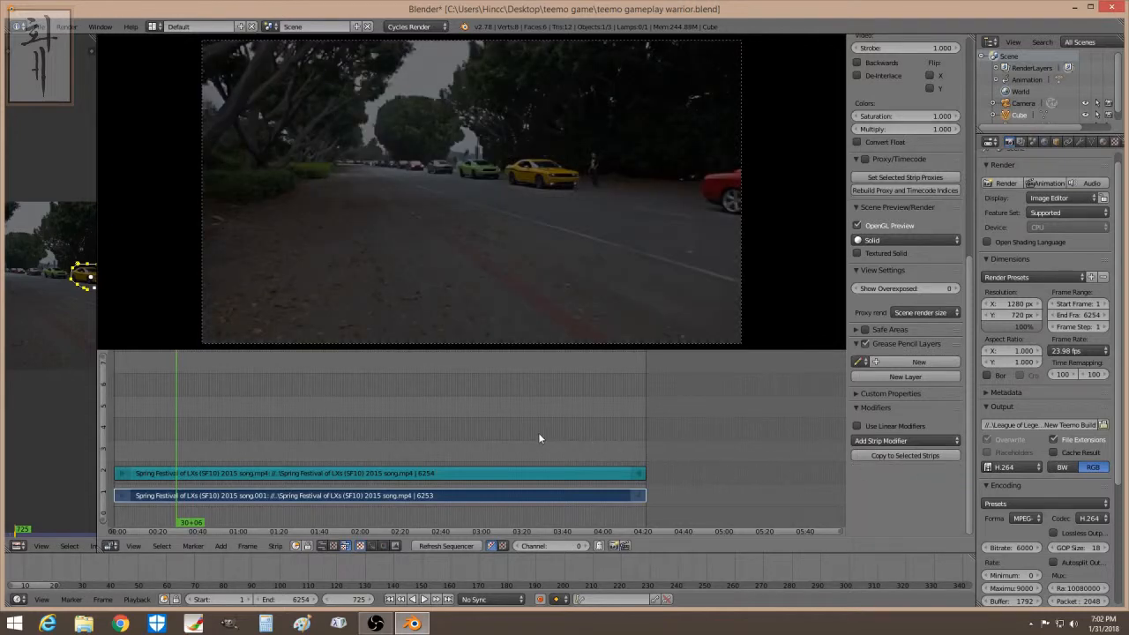
Step: Add an Adjustment Layer effect strip at frame 725 above the existing strips
left_click(220, 545)
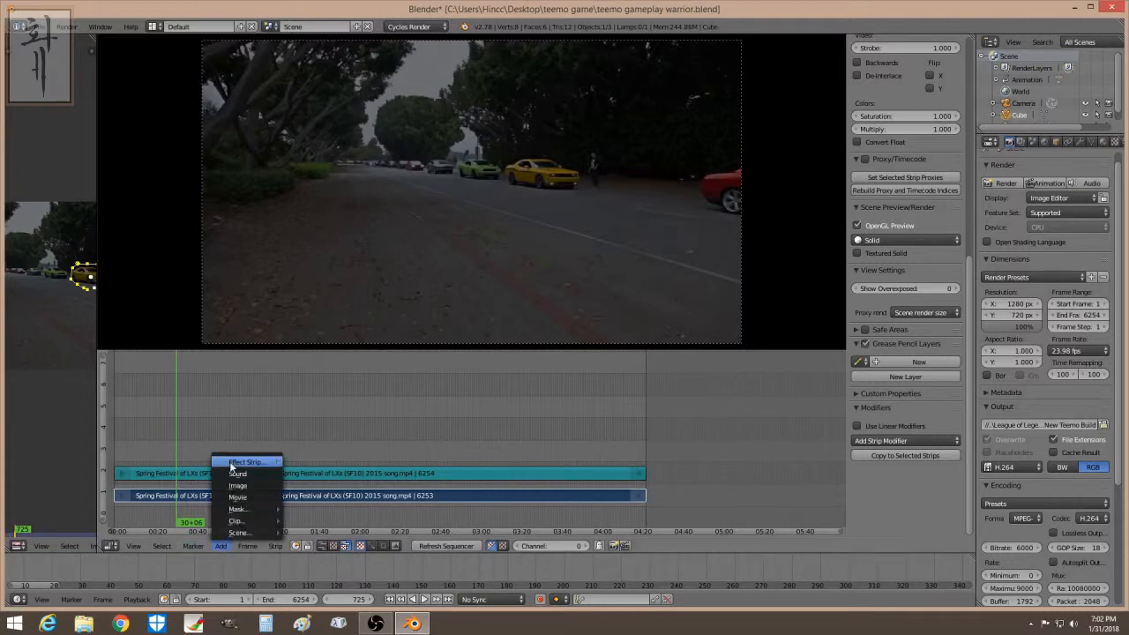
mouse_move(231, 464)
left_click(305, 461)
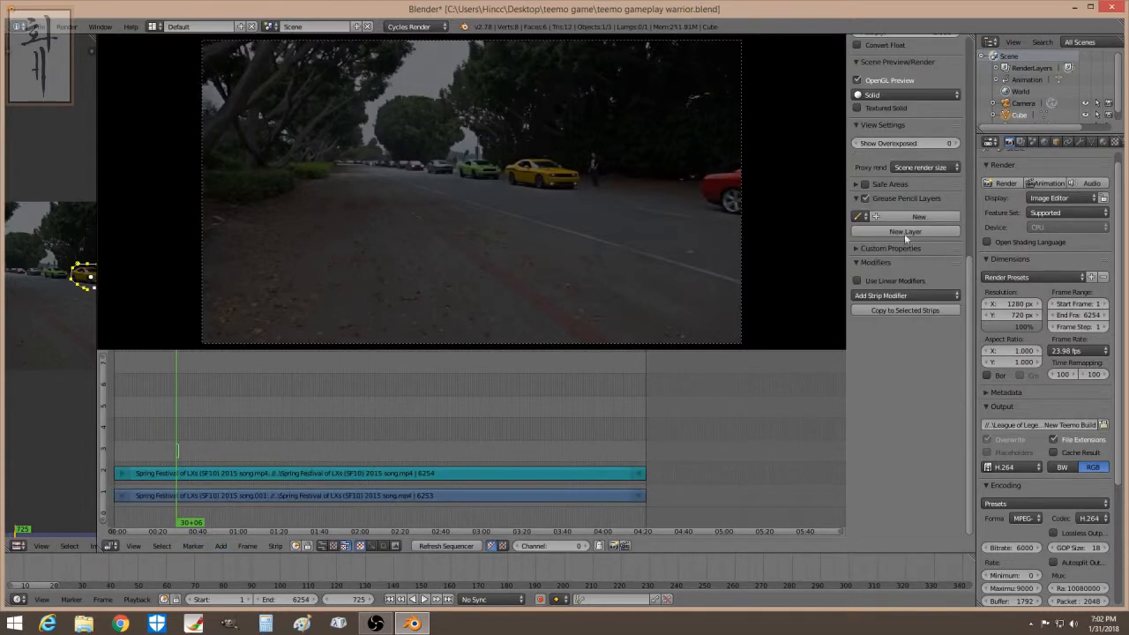
scroll(962, 377, "up", 10)
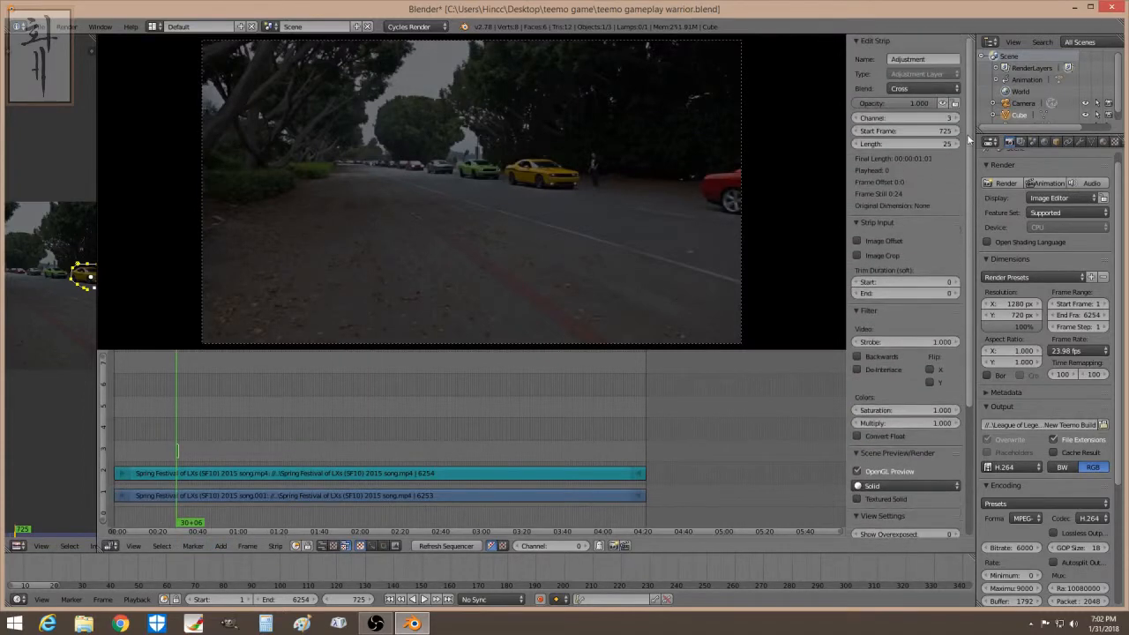
Step: Add a Gaussian Blur effect strip on top of the adjustment layer
left_click(220, 545)
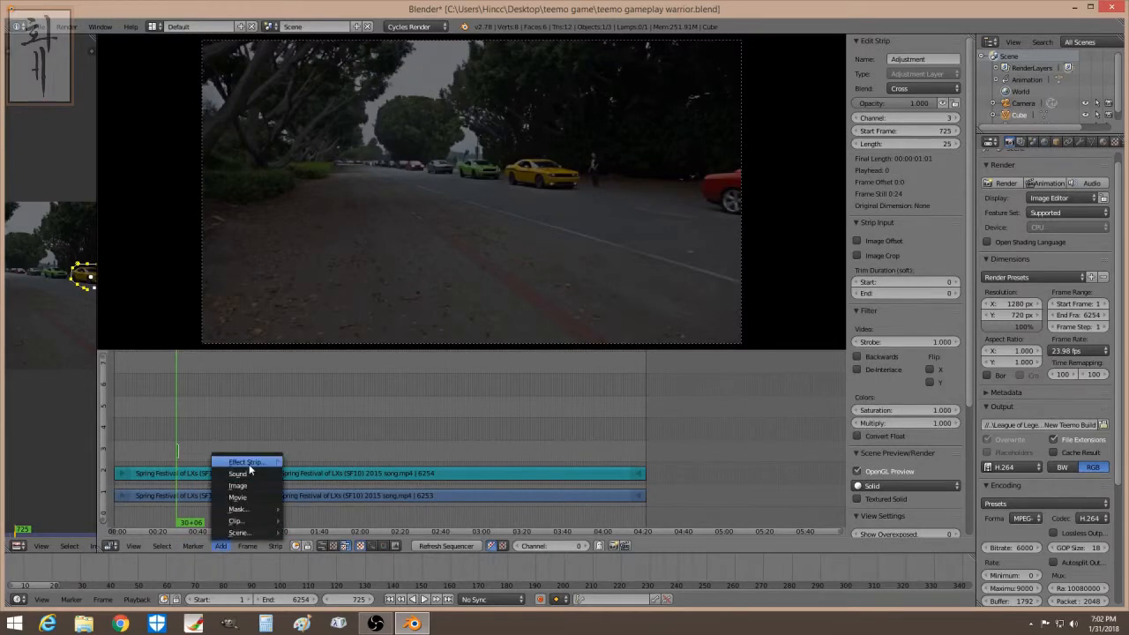
mouse_move(249, 464)
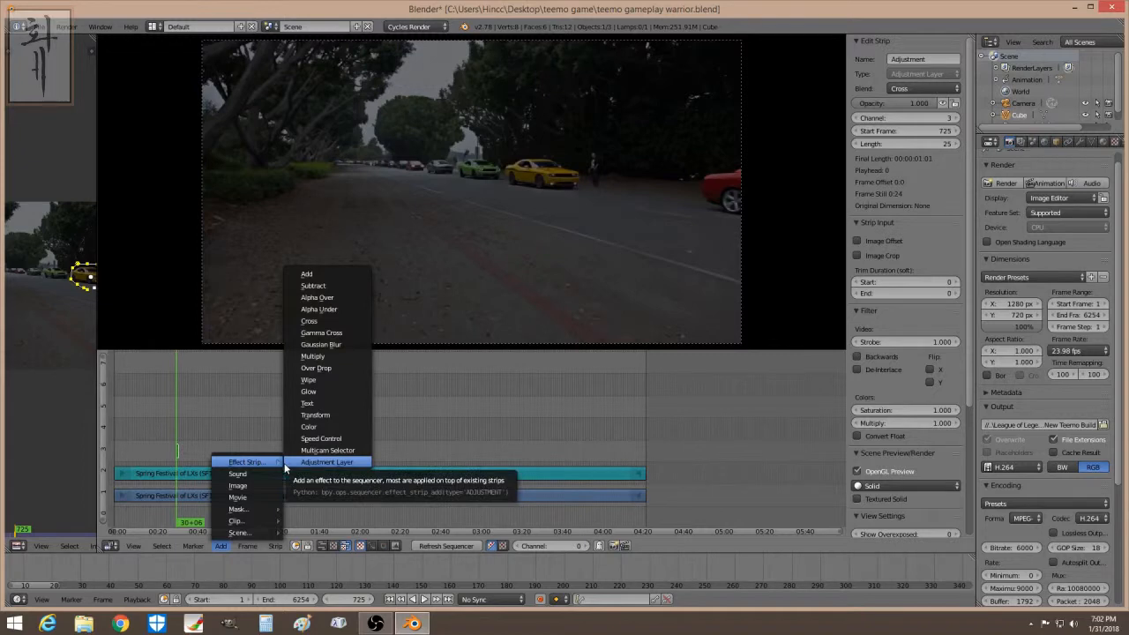
left_click(325, 344)
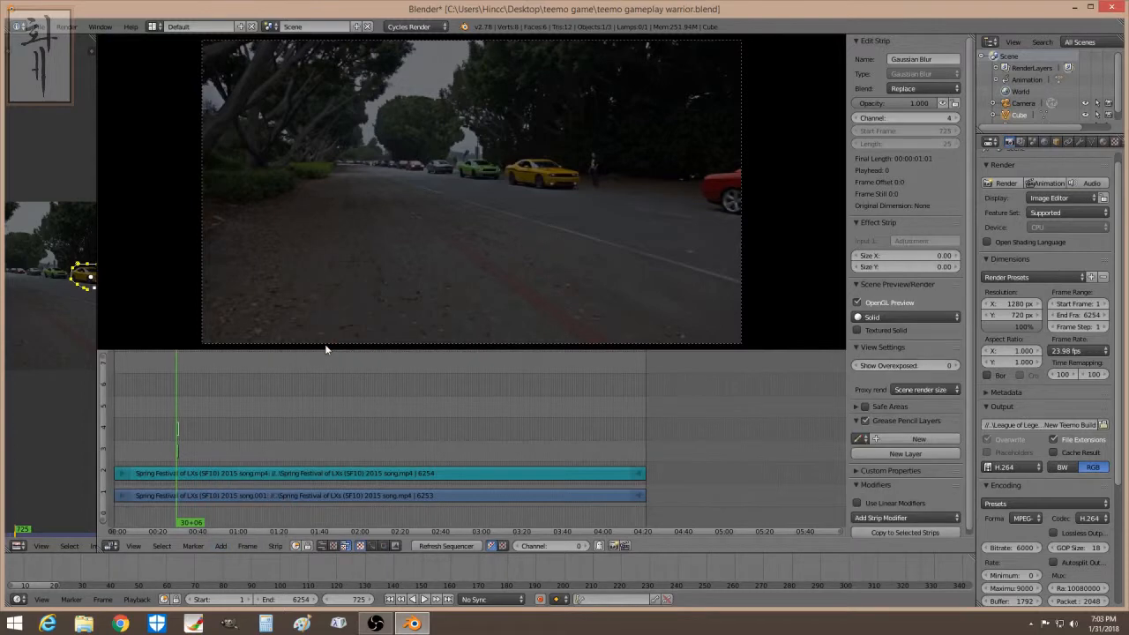
Step: Erase the short adjustment layer strip together with the Gaussian Blur strip that depends on it
right_click(177, 452)
key("x")
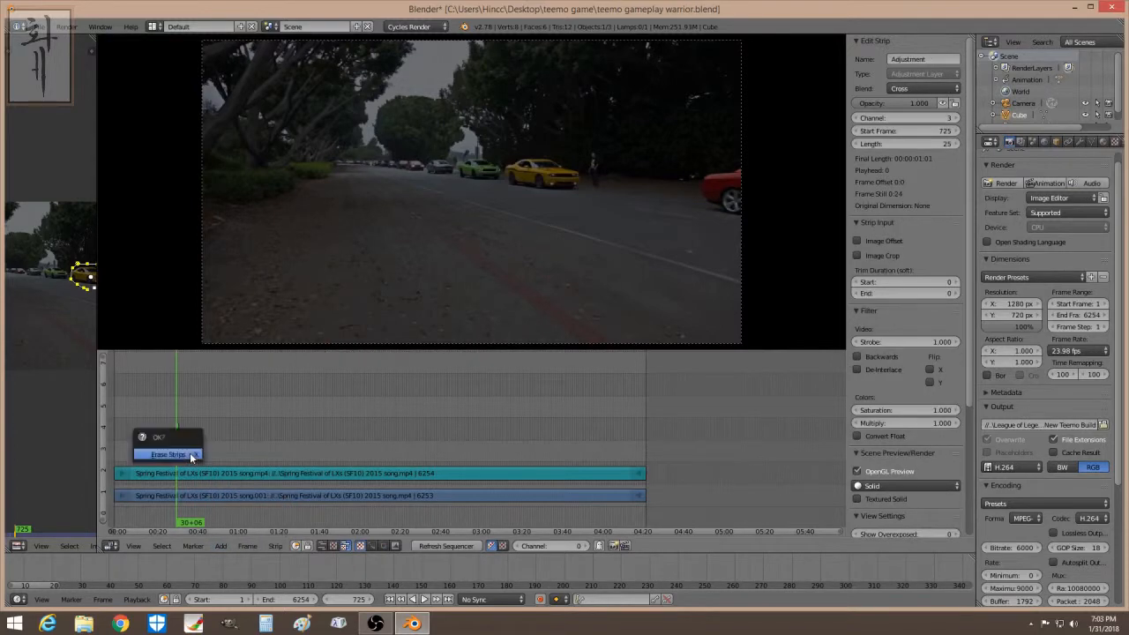
left_click(189, 453)
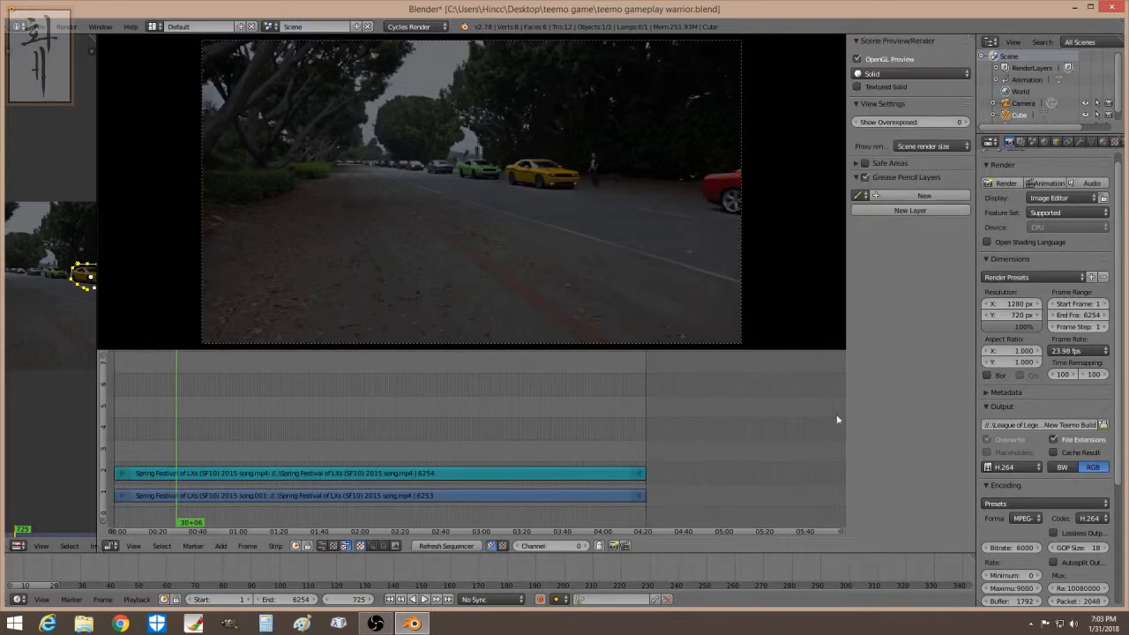
Step: Add an Adjustment Layer effect strip at frame 714 above the existing strips and set its length to 1714 frames
left_click(176, 436)
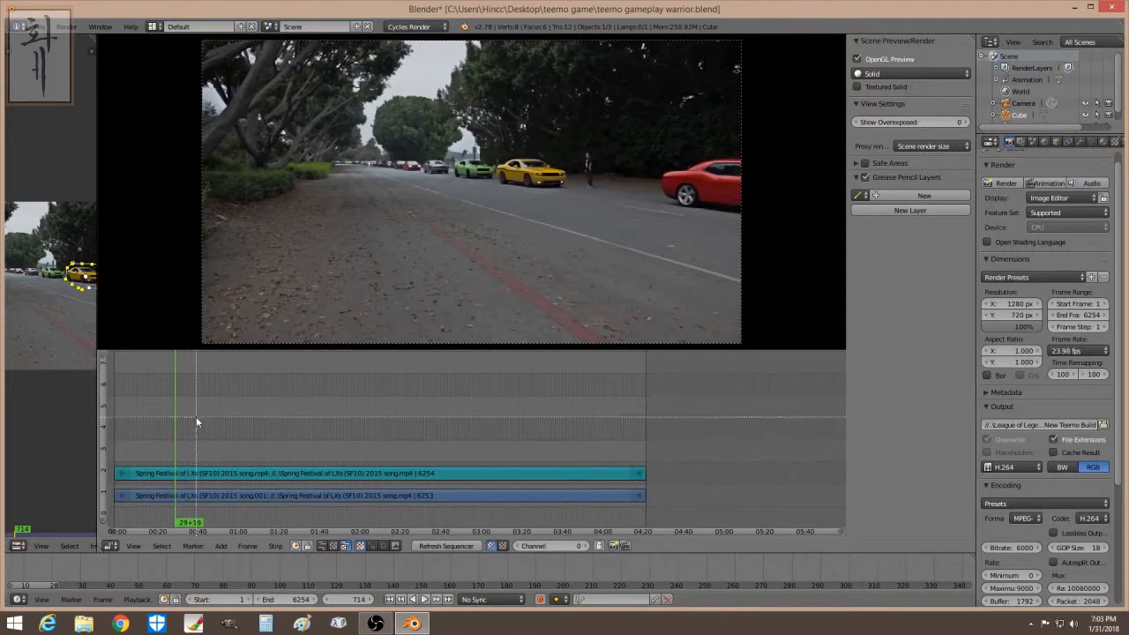
left_click(221, 546)
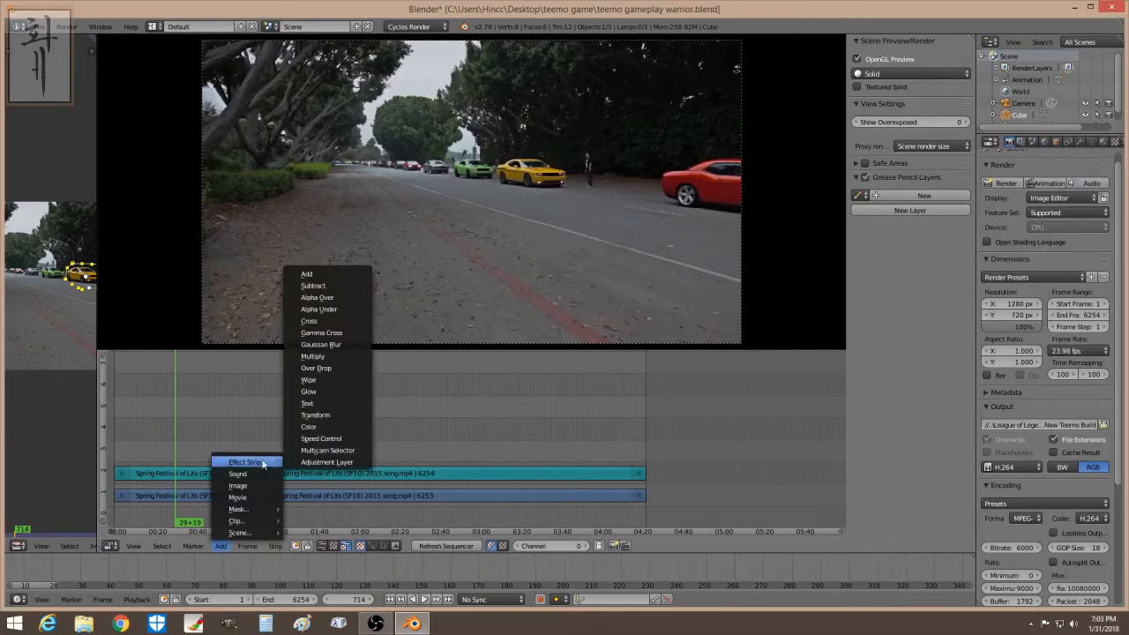
left_click(337, 344)
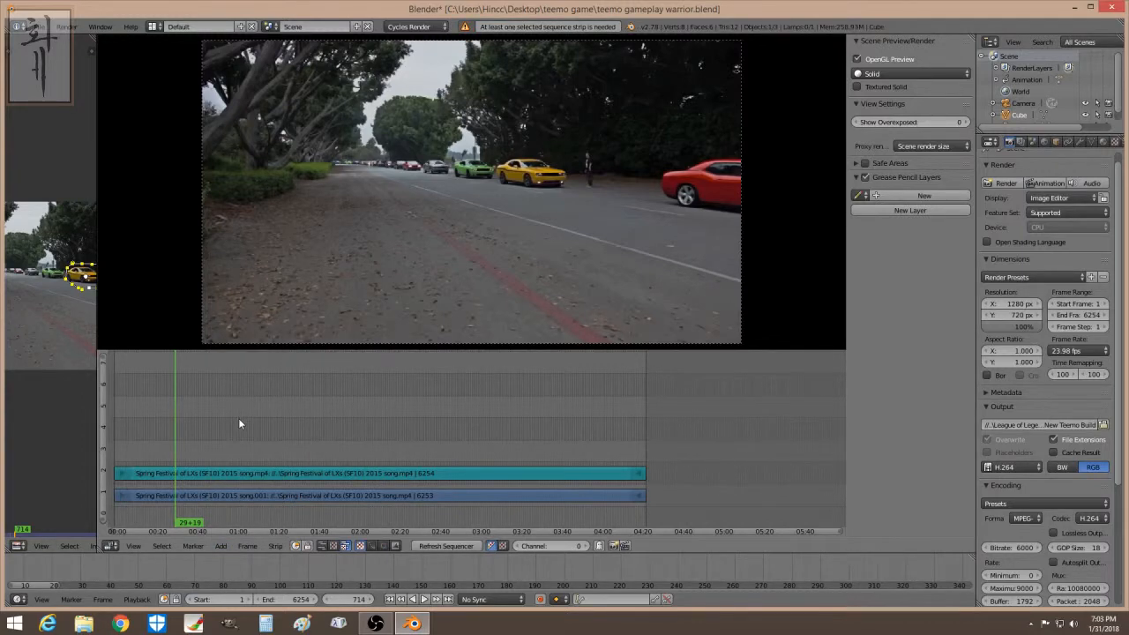
left_click(220, 546)
mouse_move(240, 462)
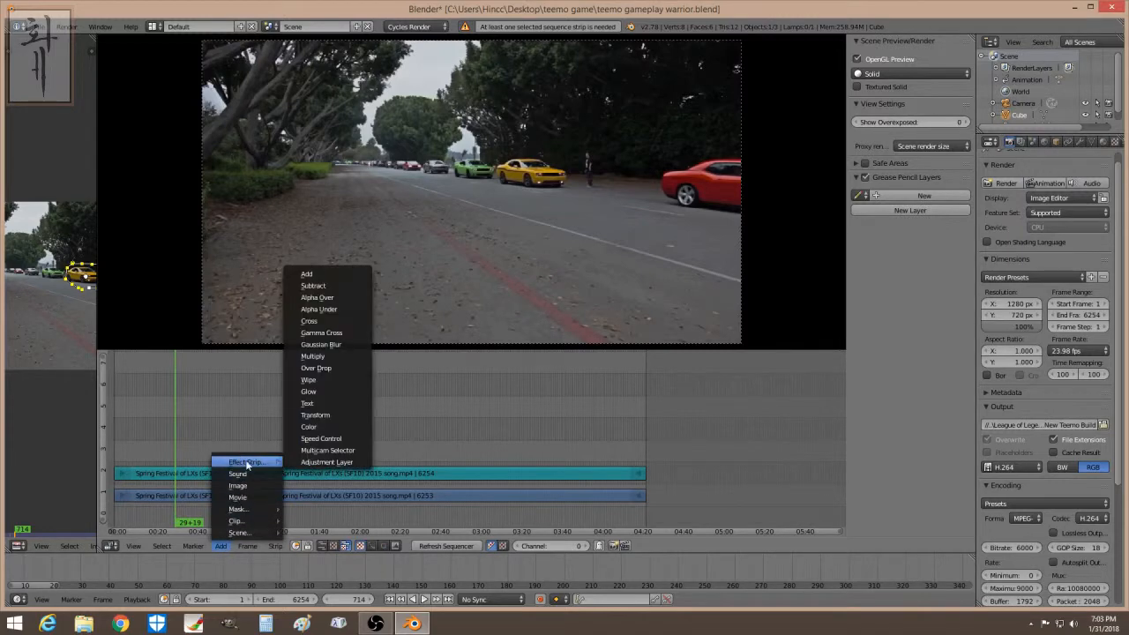
left_click(342, 464)
left_click_drag(867, 146, 1120, 146)
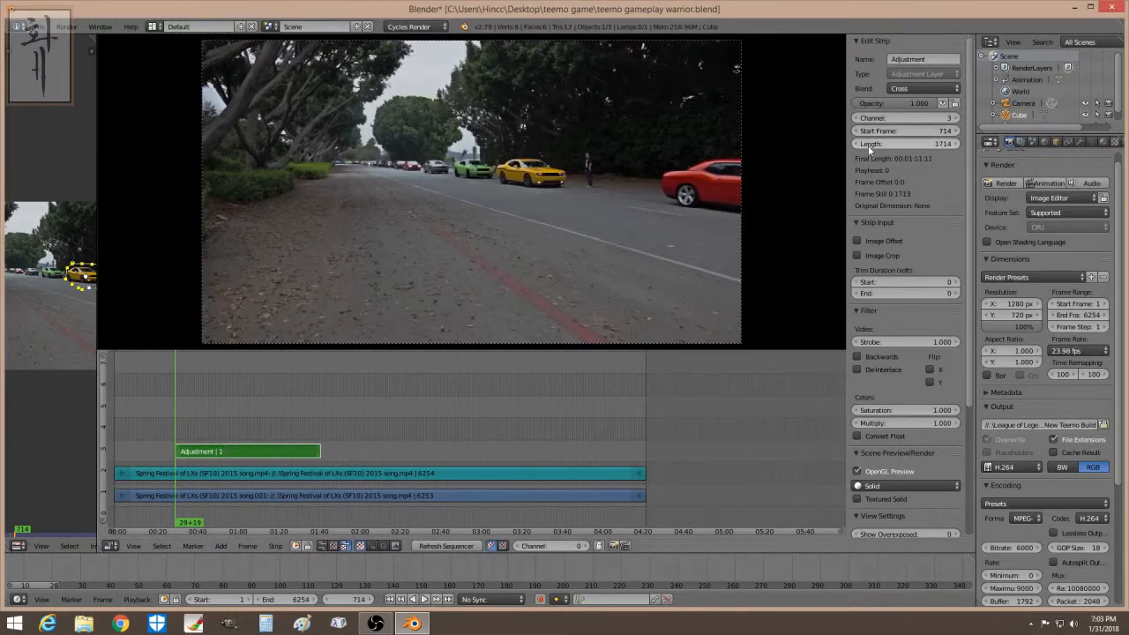
Step: Add a Gaussian Blur effect strip on top of the adjustment layer and mute the adjustment strip
left_click(220, 545)
mouse_move(258, 461)
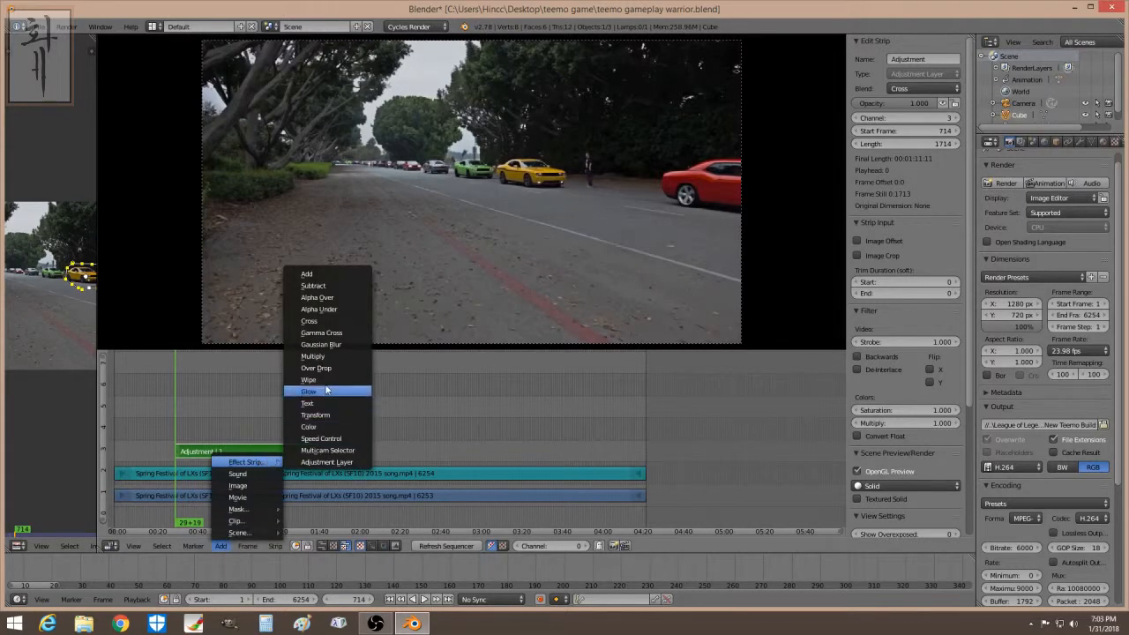
left_click(326, 344)
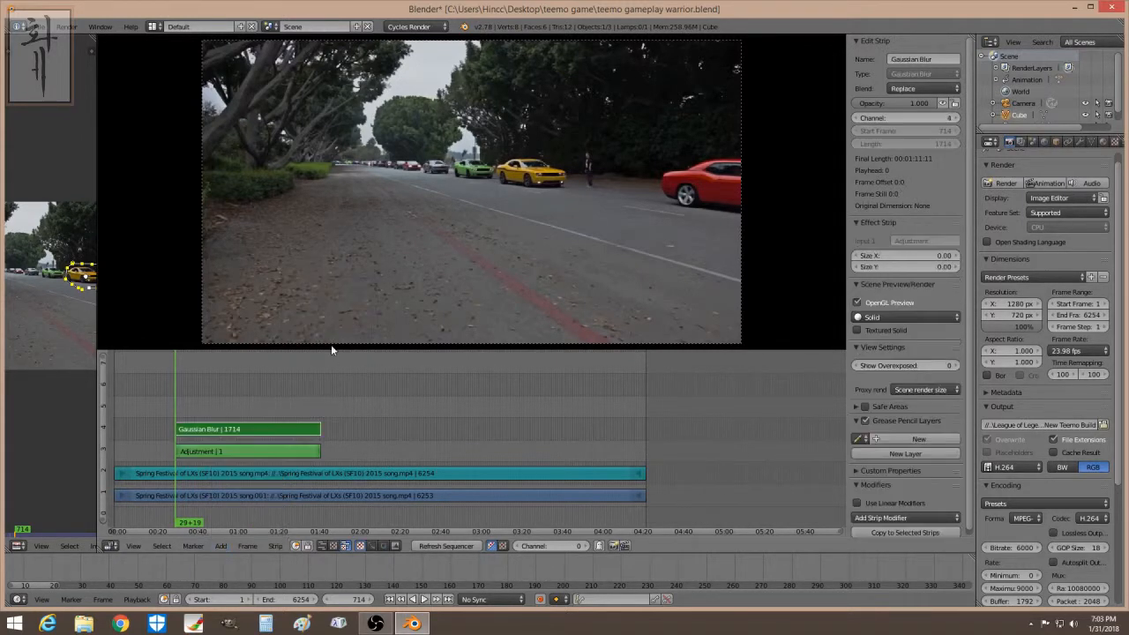
left_click(222, 451)
key("h")
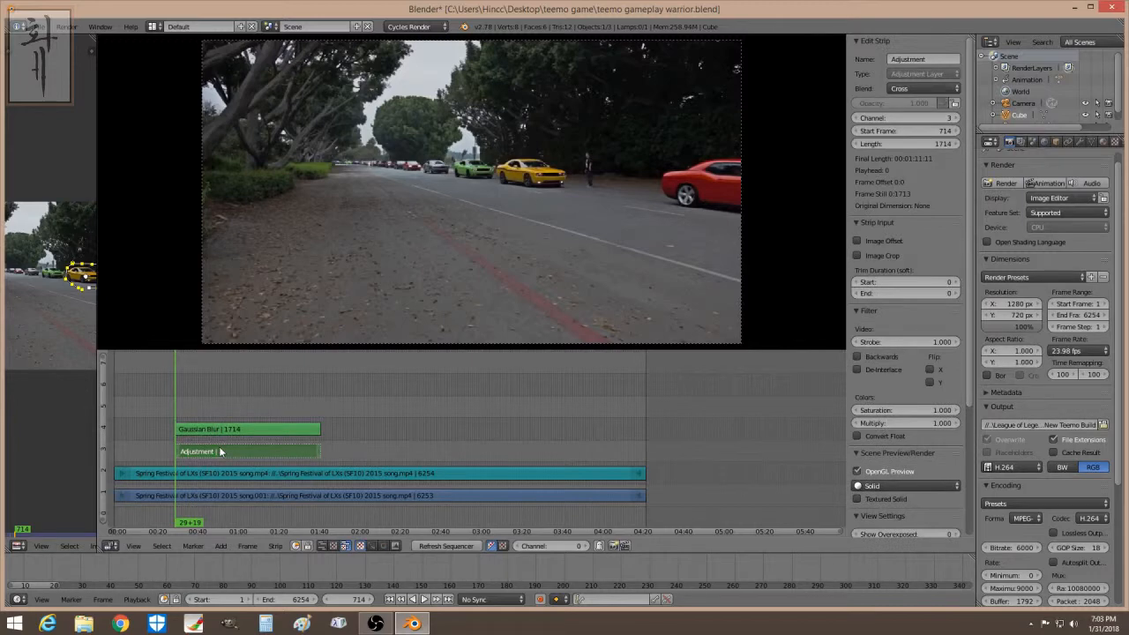
Step: Add a Mask modifier to the Gaussian Blur strip, with its input switched to mask and mask 1 assigned
left_click(254, 429)
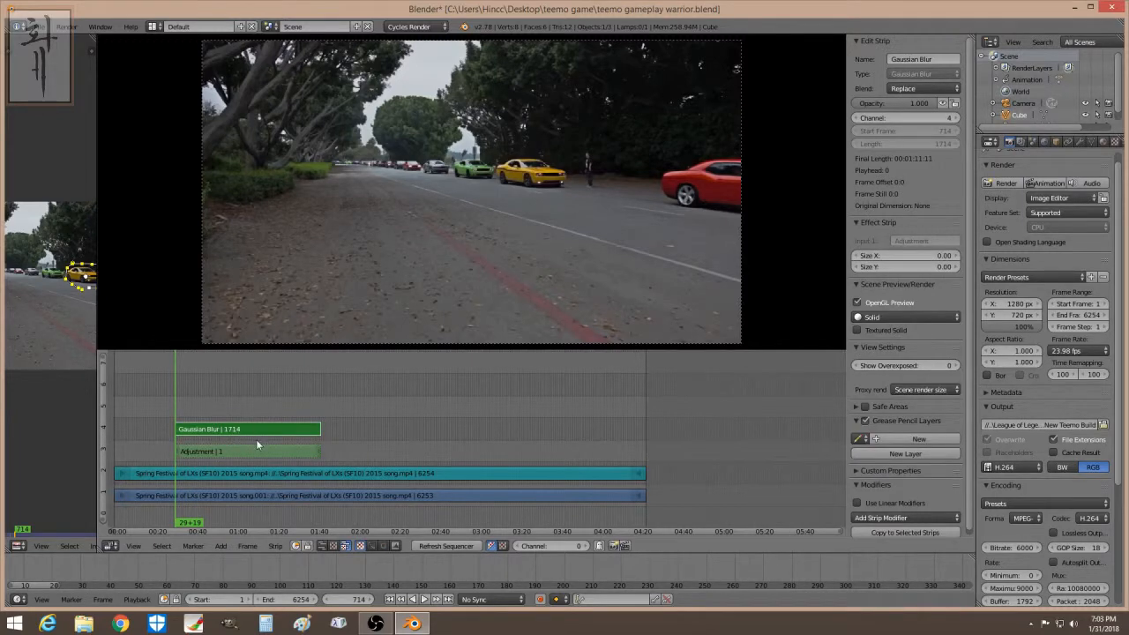
scroll(970, 269, "down", 1)
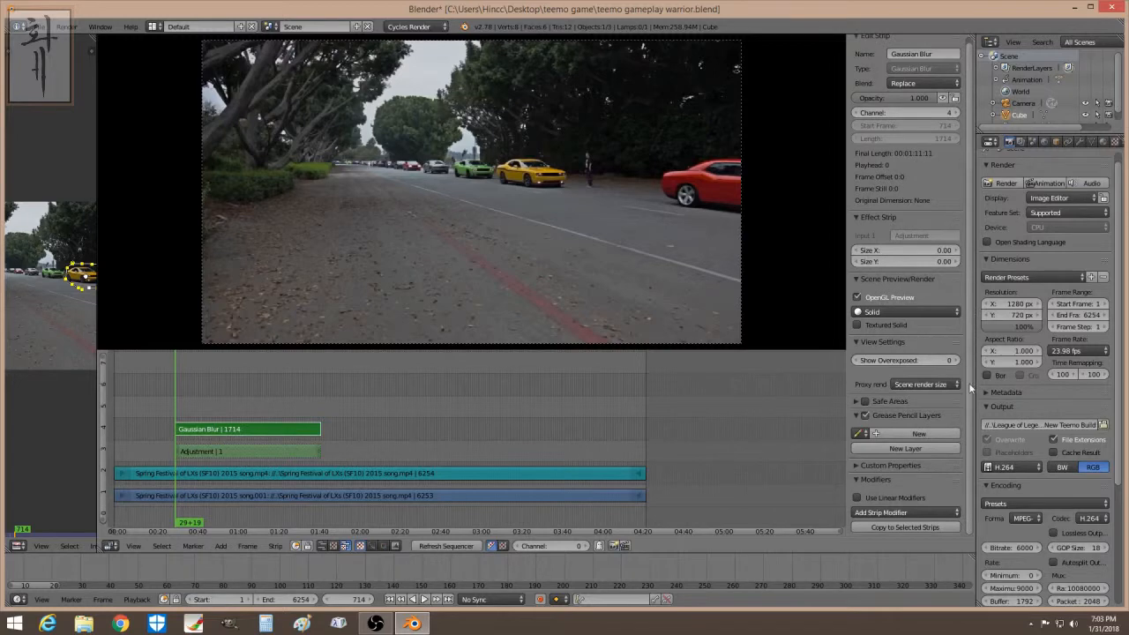
left_click(896, 515)
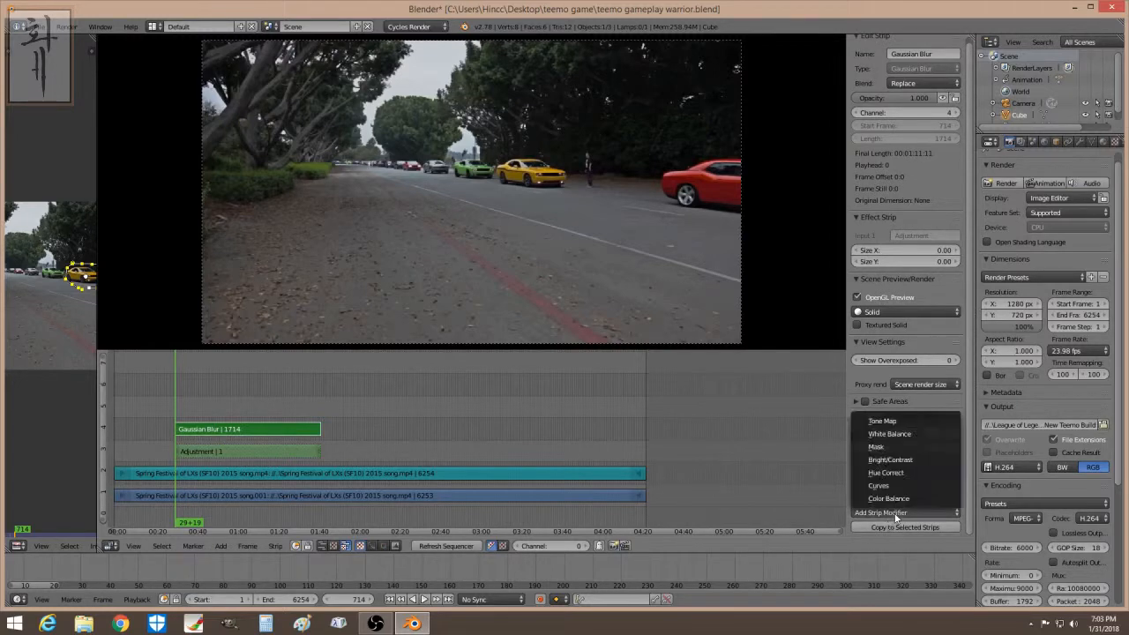
left_click(888, 448)
scroll(974, 388, "down", 2)
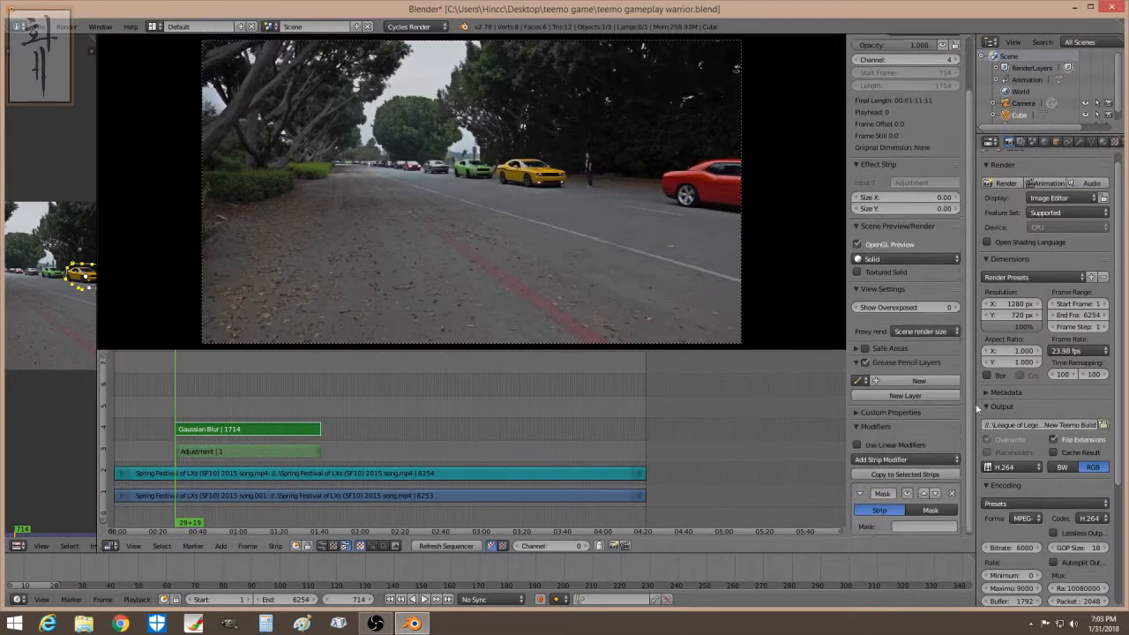
left_click(931, 508)
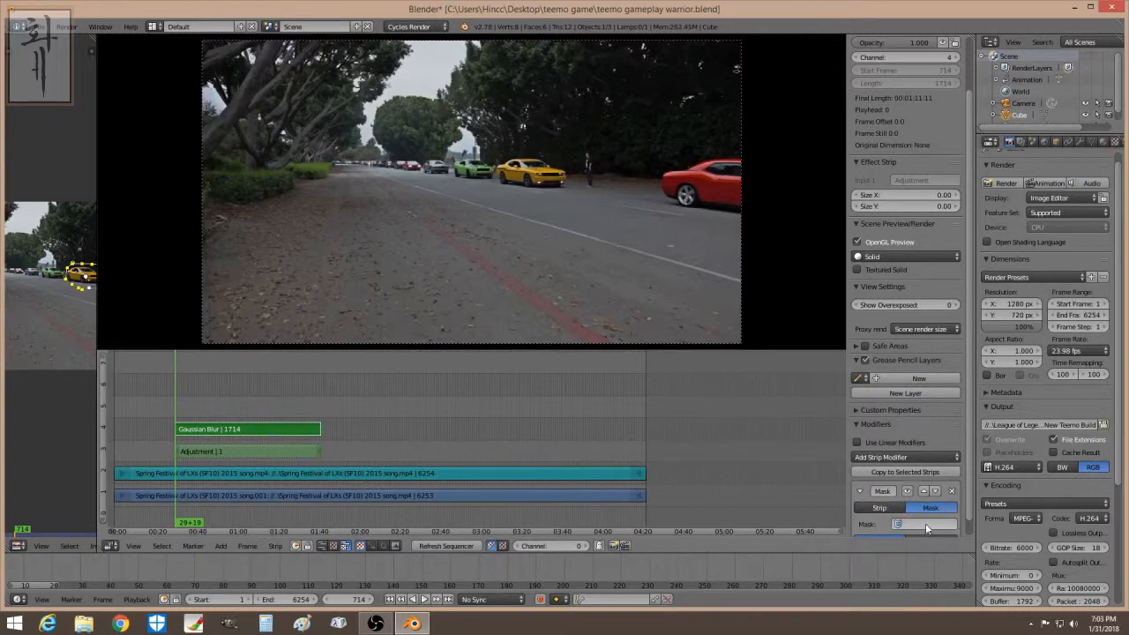
left_click(926, 528)
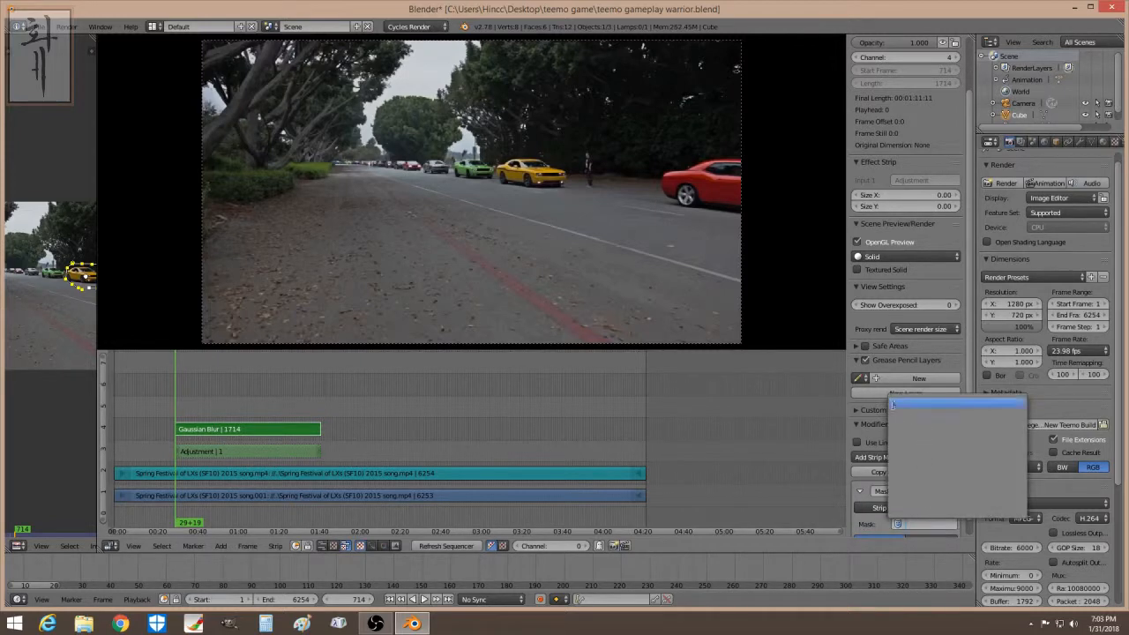
left_click(898, 403)
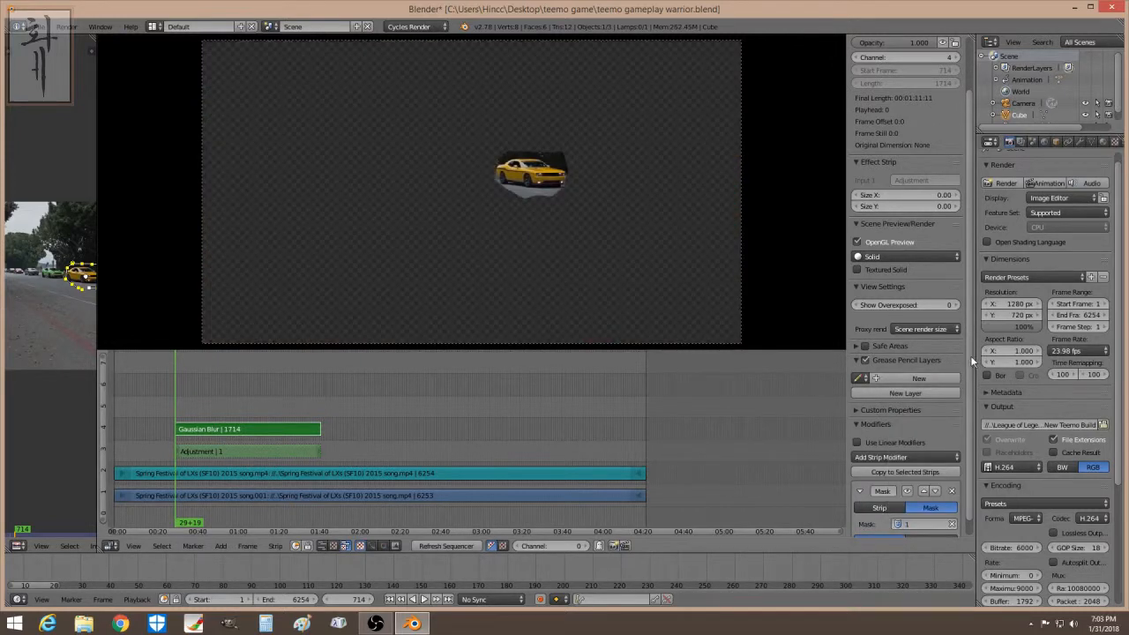
Step: Try the Absolute and Relative mask timing and toggle the Mask modifier's visibility on the Gaussian Blur strip
scroll(971, 355, "down", 1)
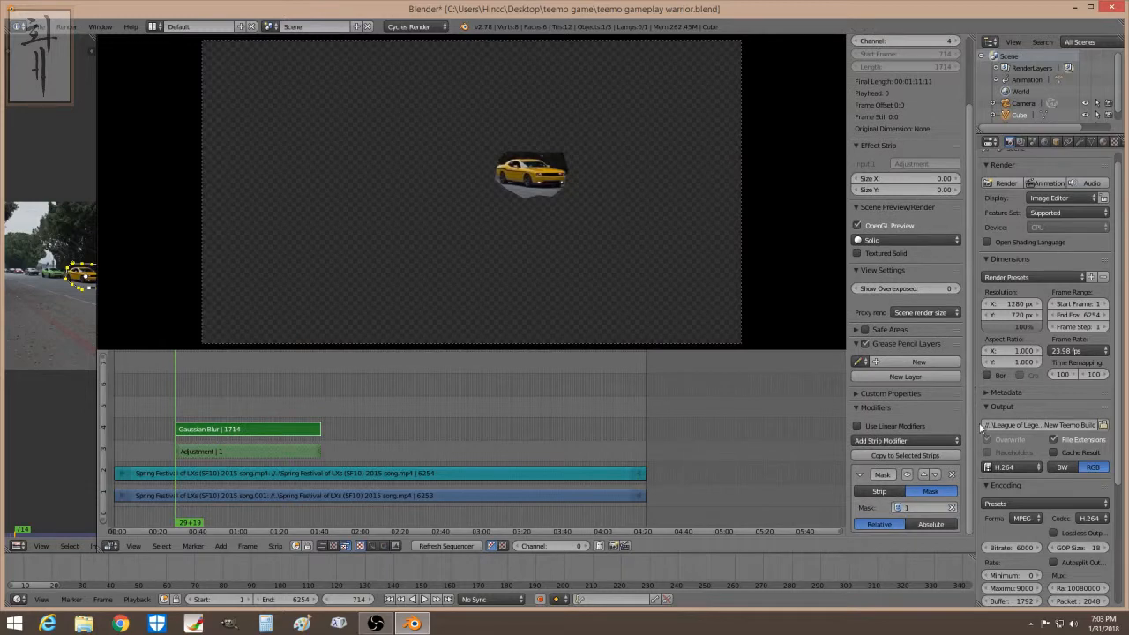
left_click(924, 526)
left_click(888, 522)
left_click(931, 440)
left_click(908, 475)
left_click(908, 475)
left_click(908, 476)
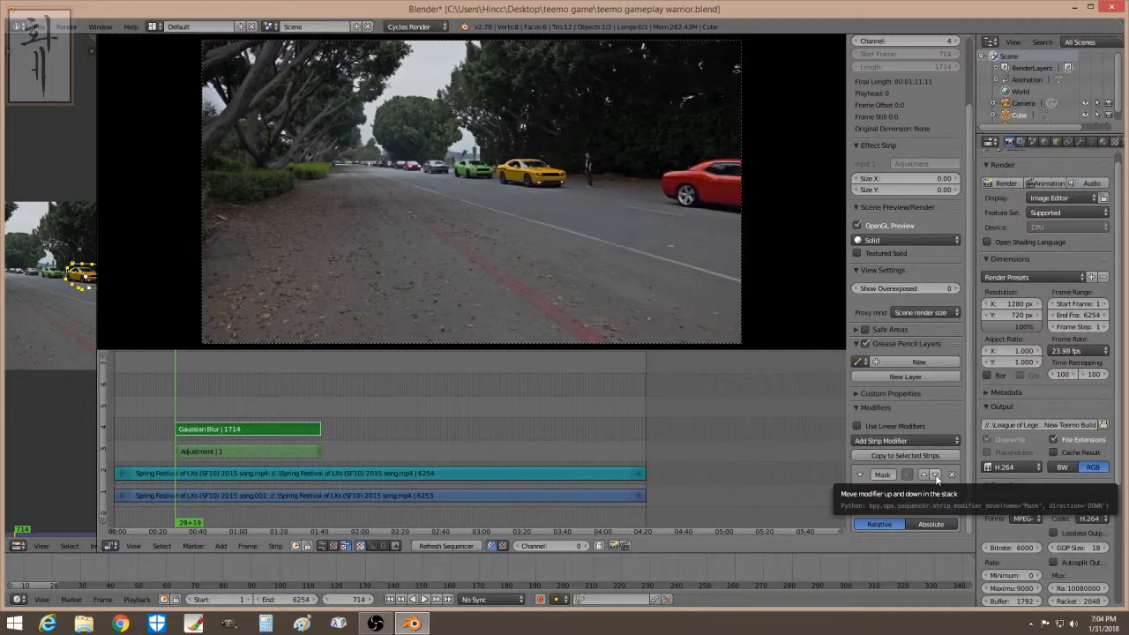
left_click(860, 475)
Step: Move the movie strip to channel 5, above the Gaussian Blur strip
left_click(278, 495)
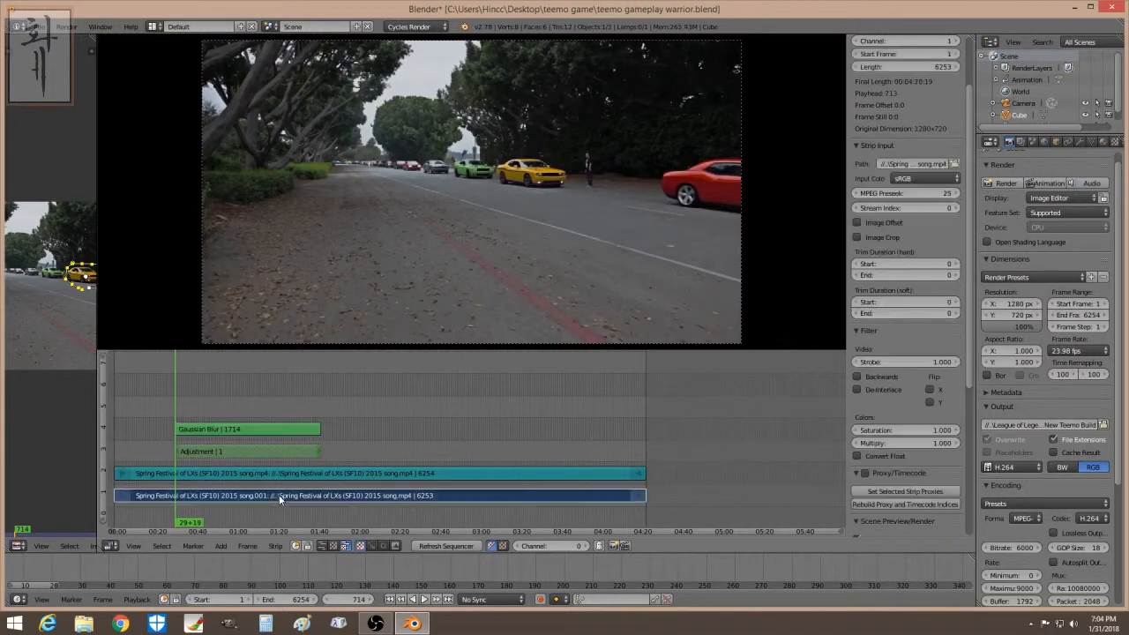
scroll(967, 177, "up", 2)
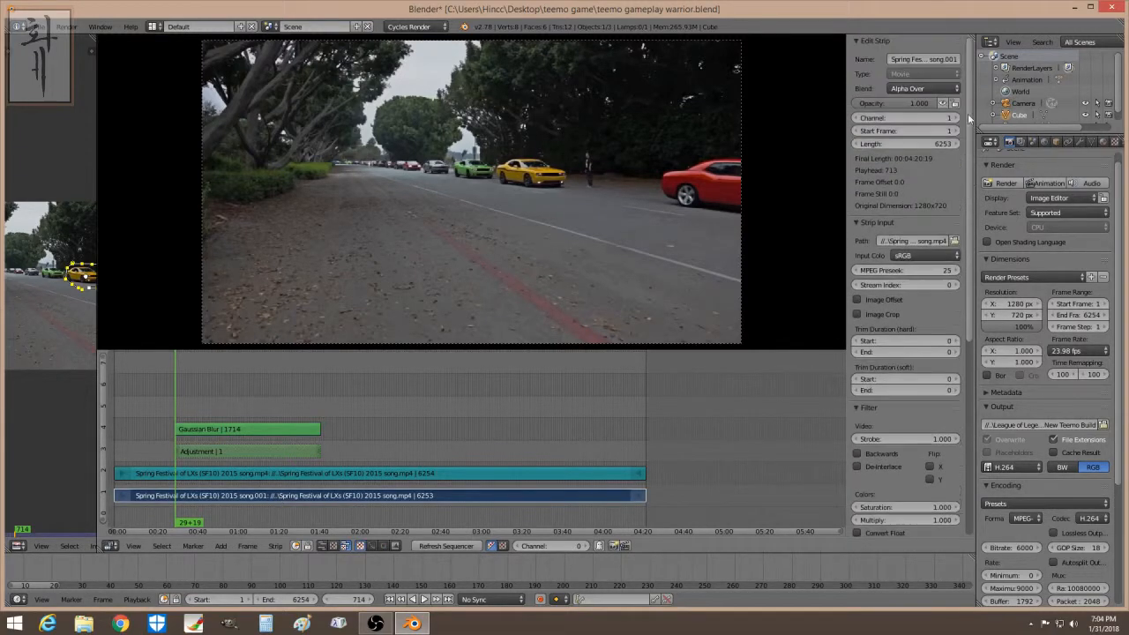
left_click(958, 119)
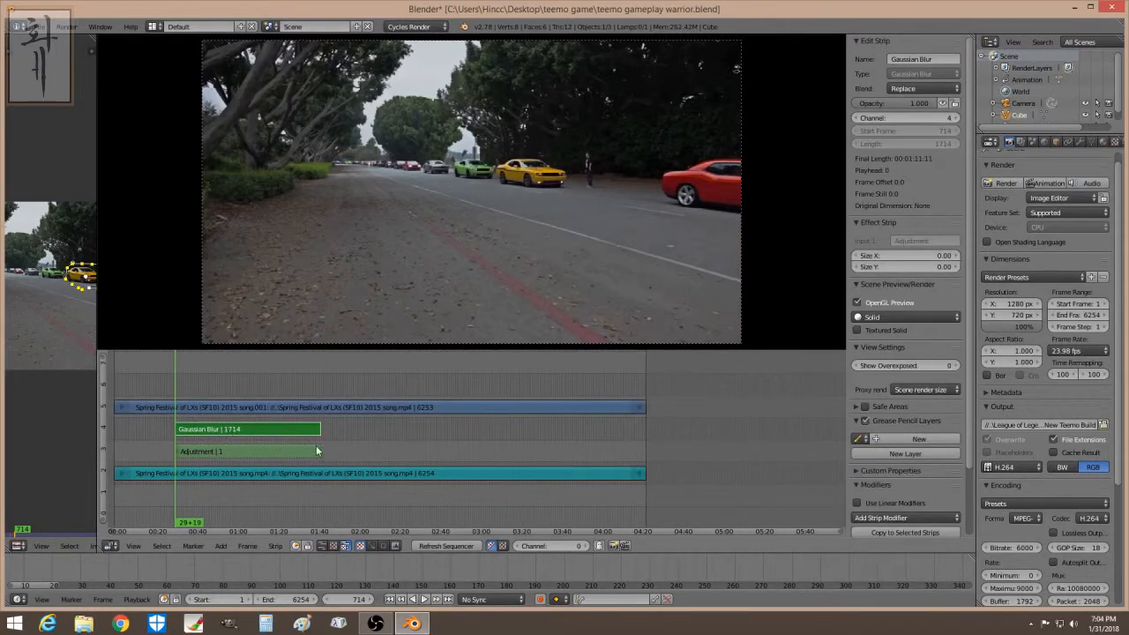
Step: Set the Gaussian Blur strip's Size X to 3.67
scroll(970, 494, "down", 4)
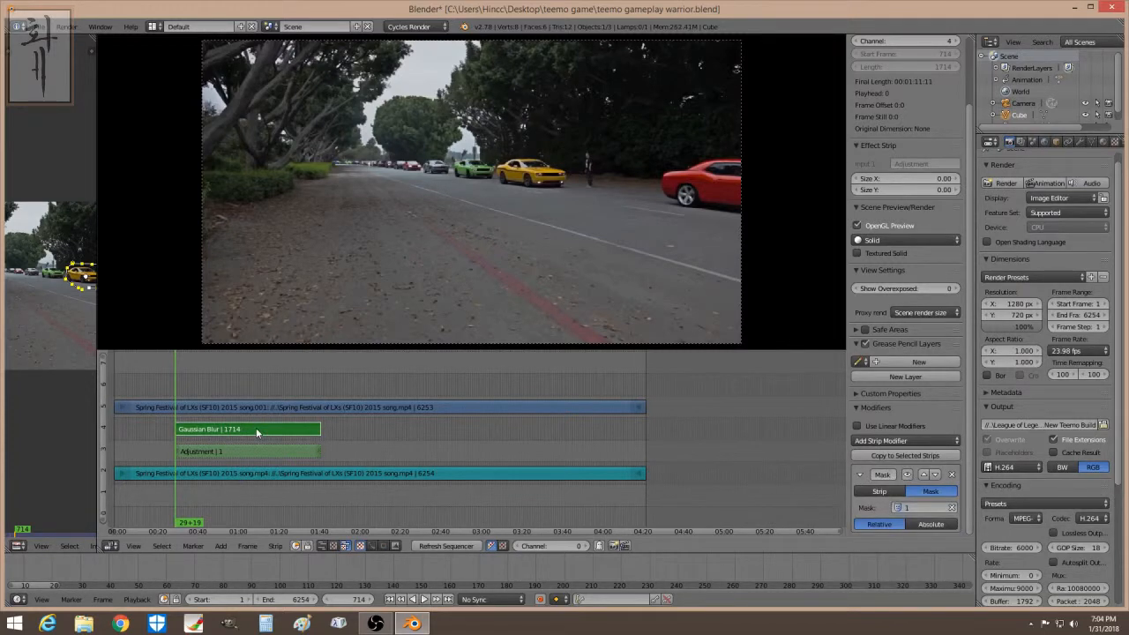
scroll(969, 333, "up", 4)
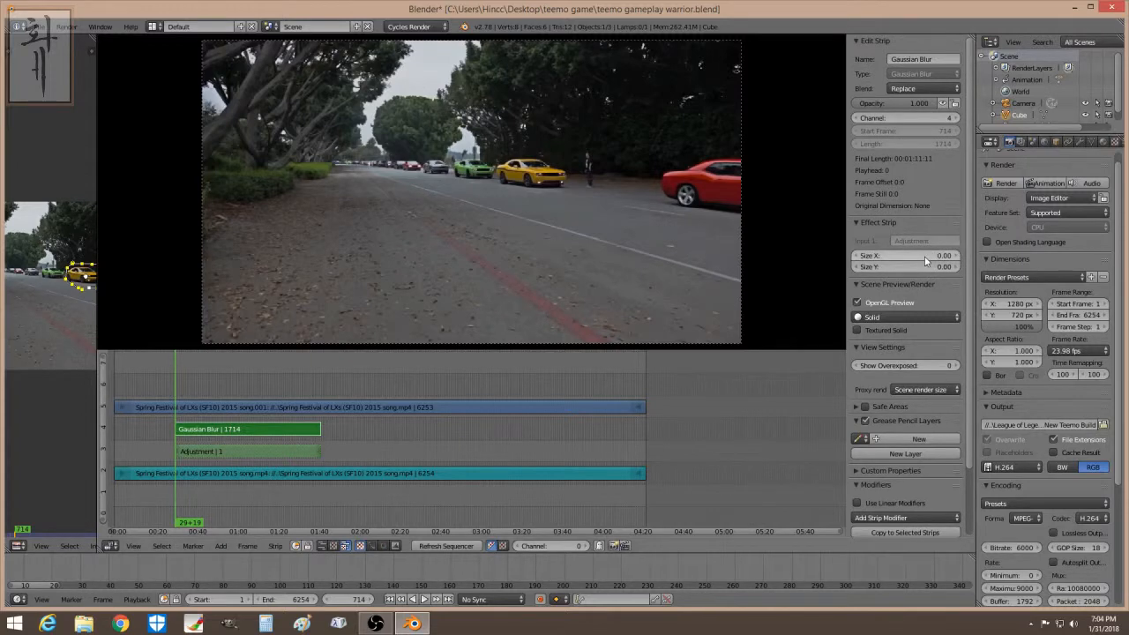
left_click(930, 256)
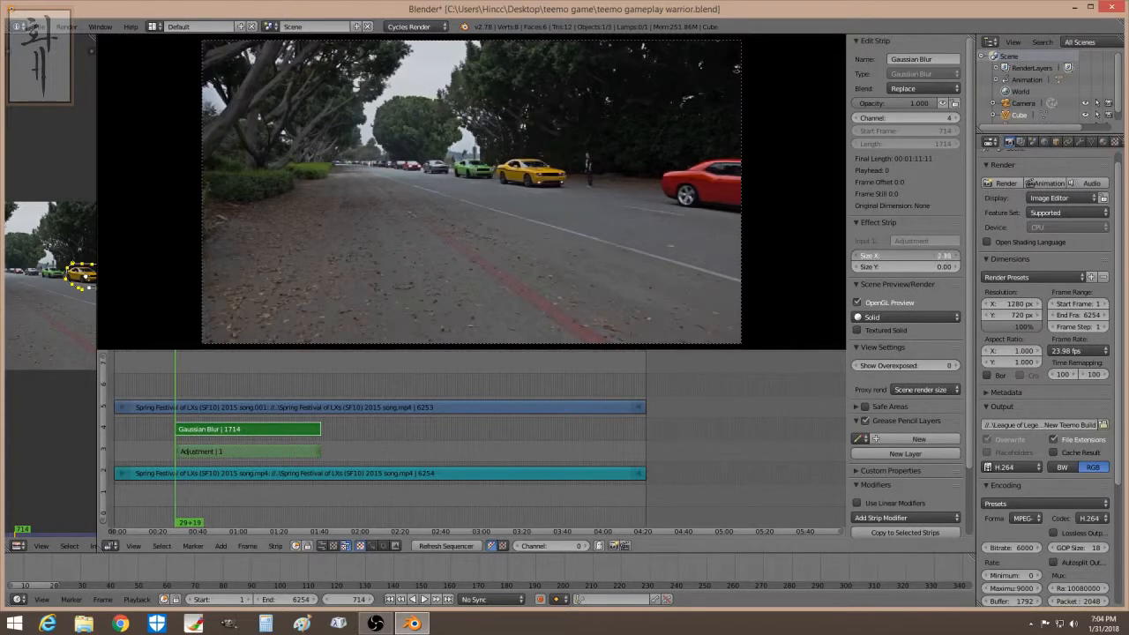
Step: Check the movie strip's modifiers and move the strip back down to channel 1
left_click(370, 406)
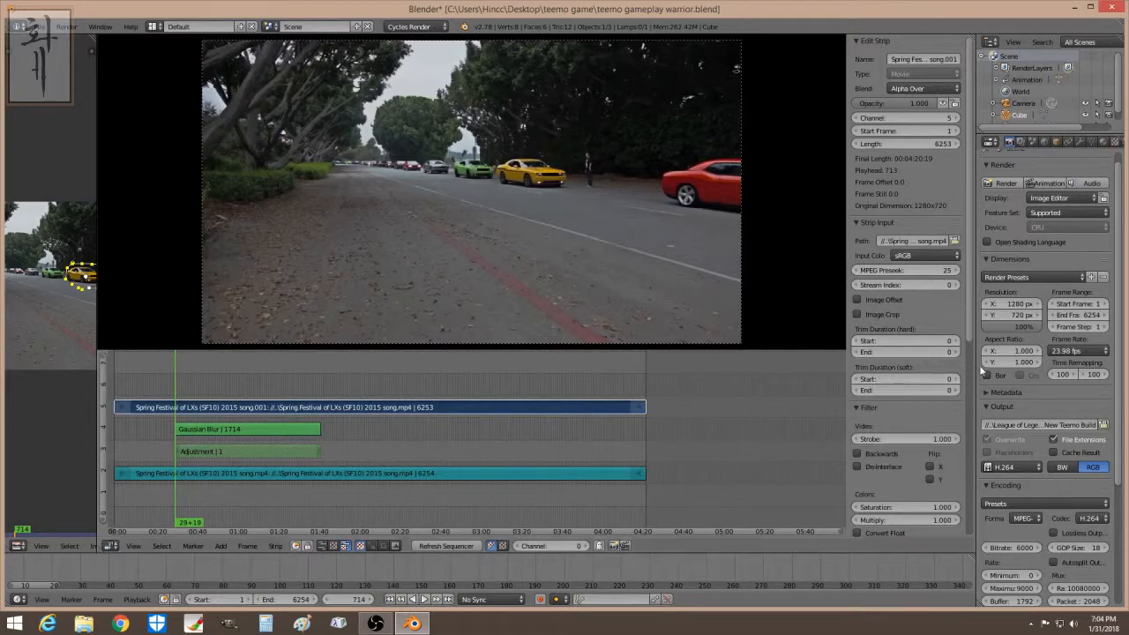
scroll(967, 312, "down", 8)
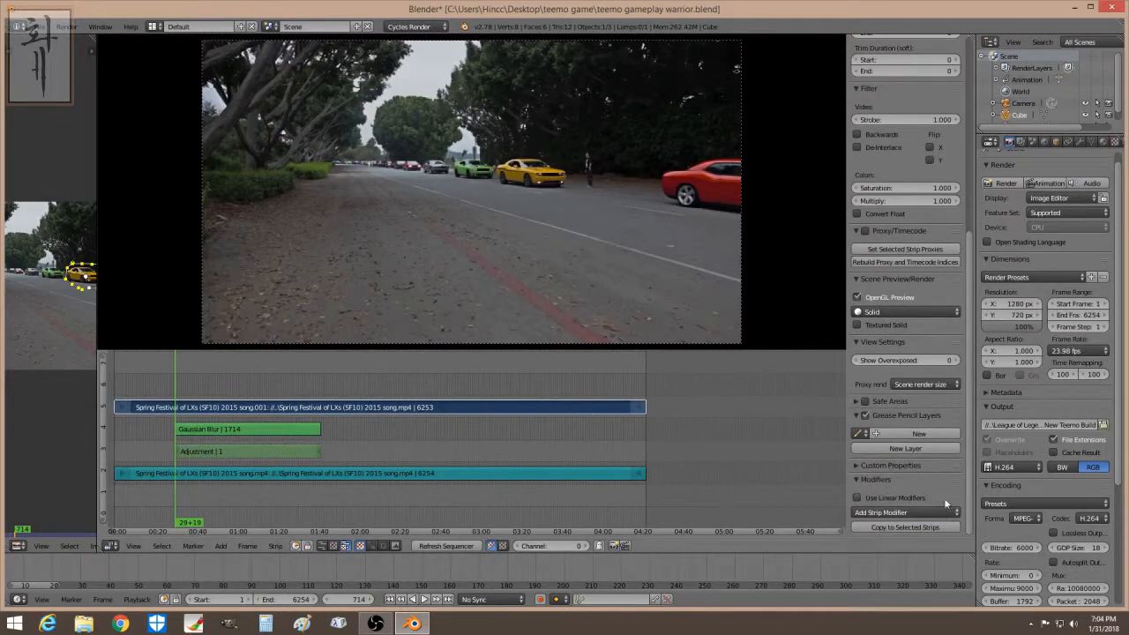
scroll(965, 207, "up", 8)
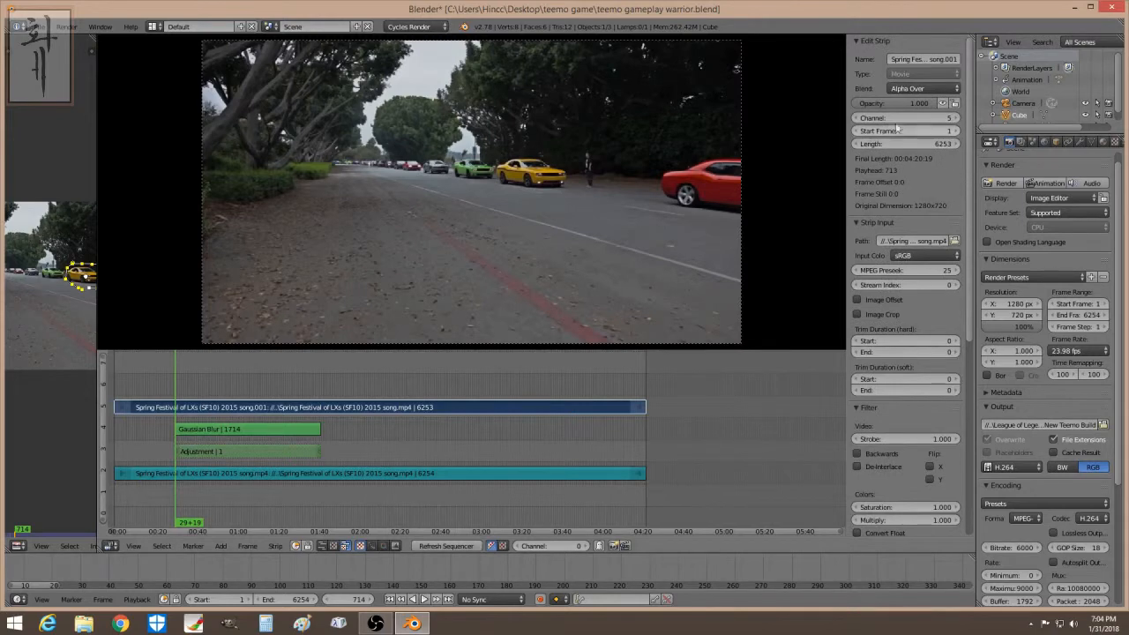
left_click_drag(858, 120, 794, 119)
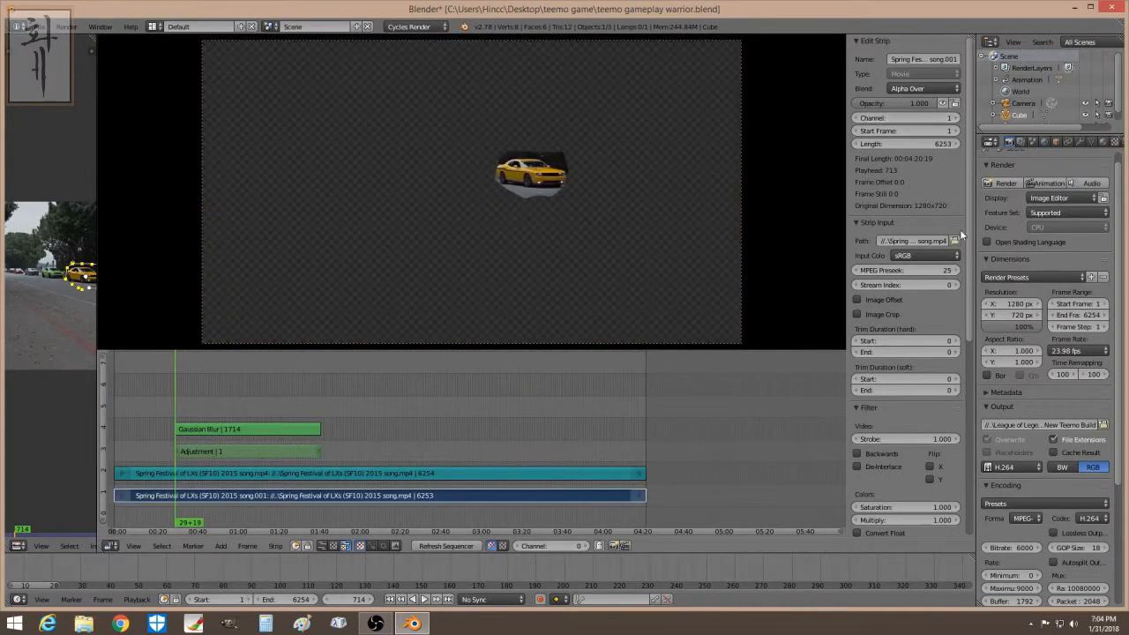
left_click_drag(968, 225, 982, 477)
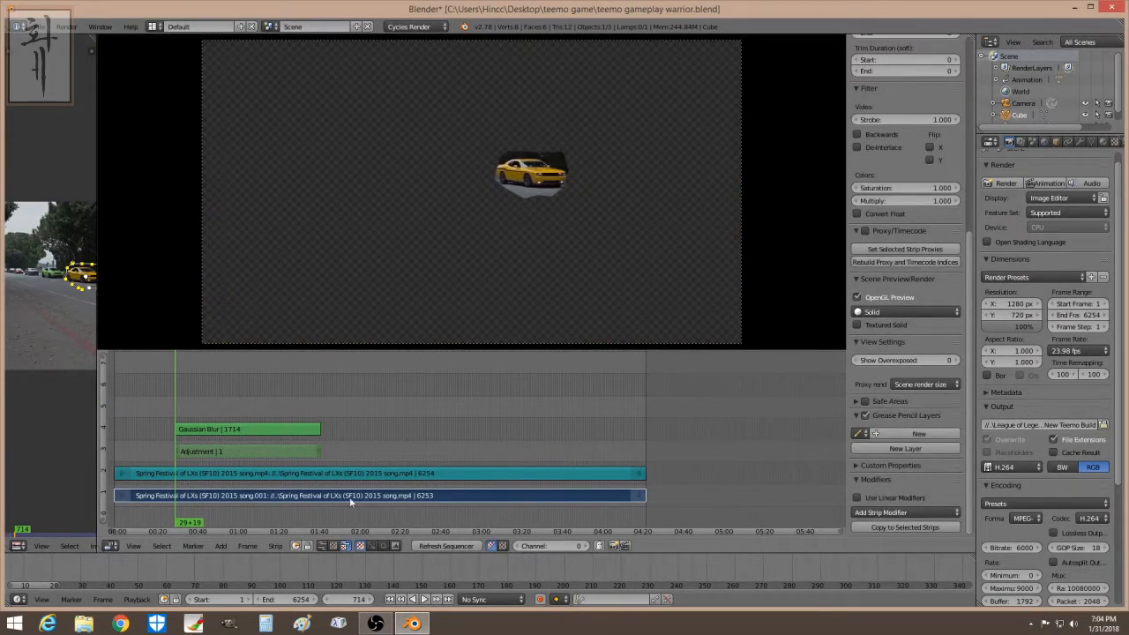
Step: Set the adjustment layer strip's blend mode to Alpha Over
left_click(267, 430)
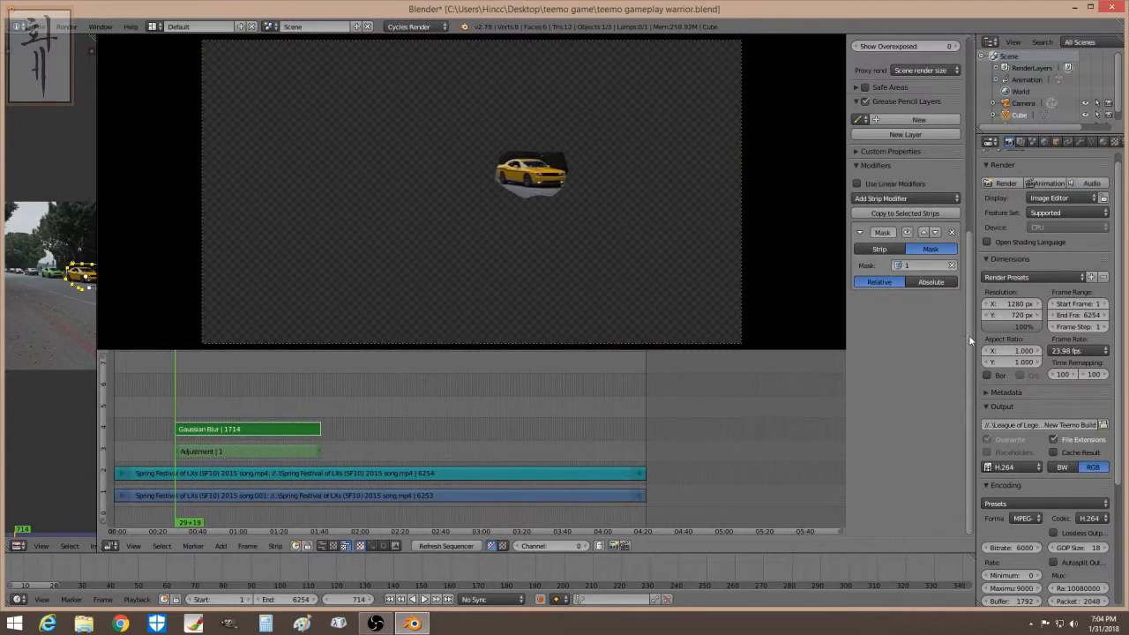
left_click_drag(970, 340, 977, 276)
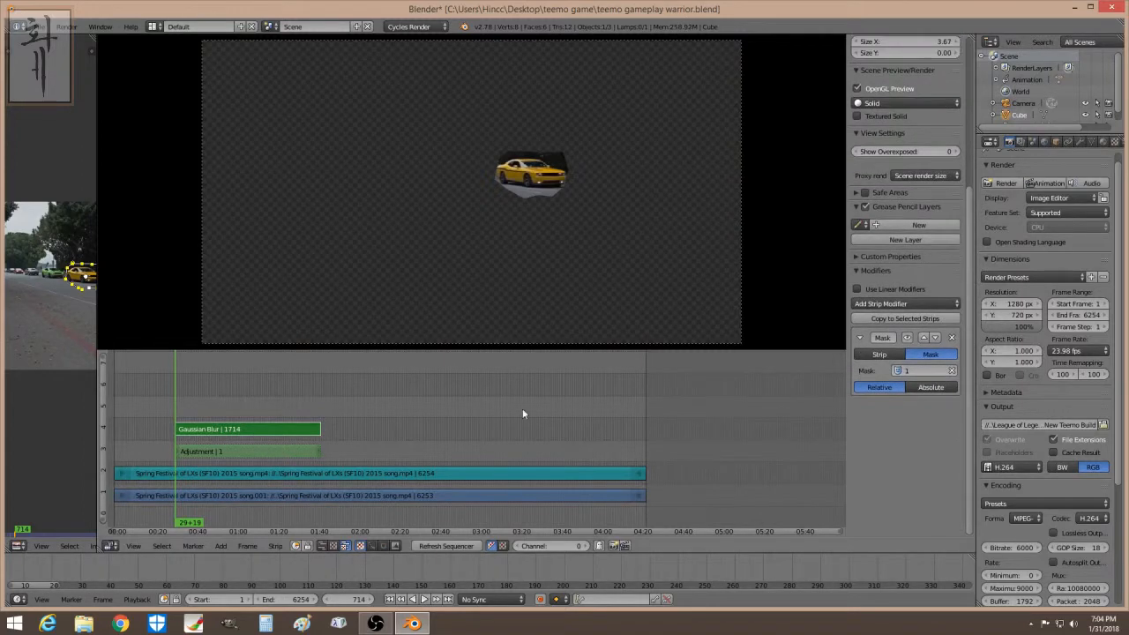
right_click(294, 452)
left_click_drag(969, 229, 970, 97)
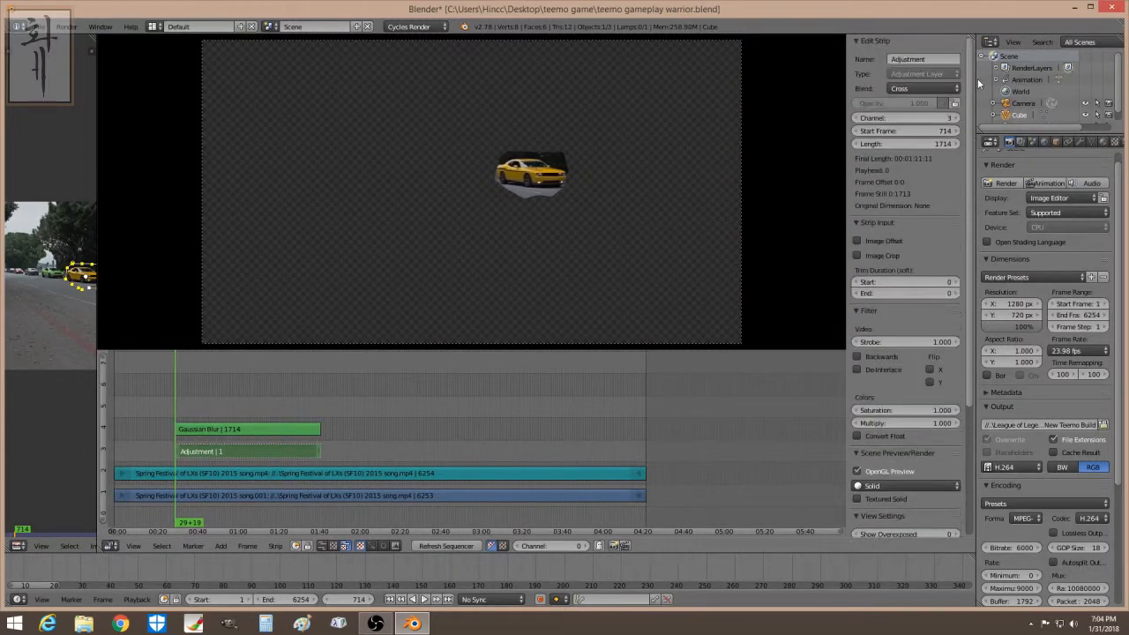
left_click(928, 87)
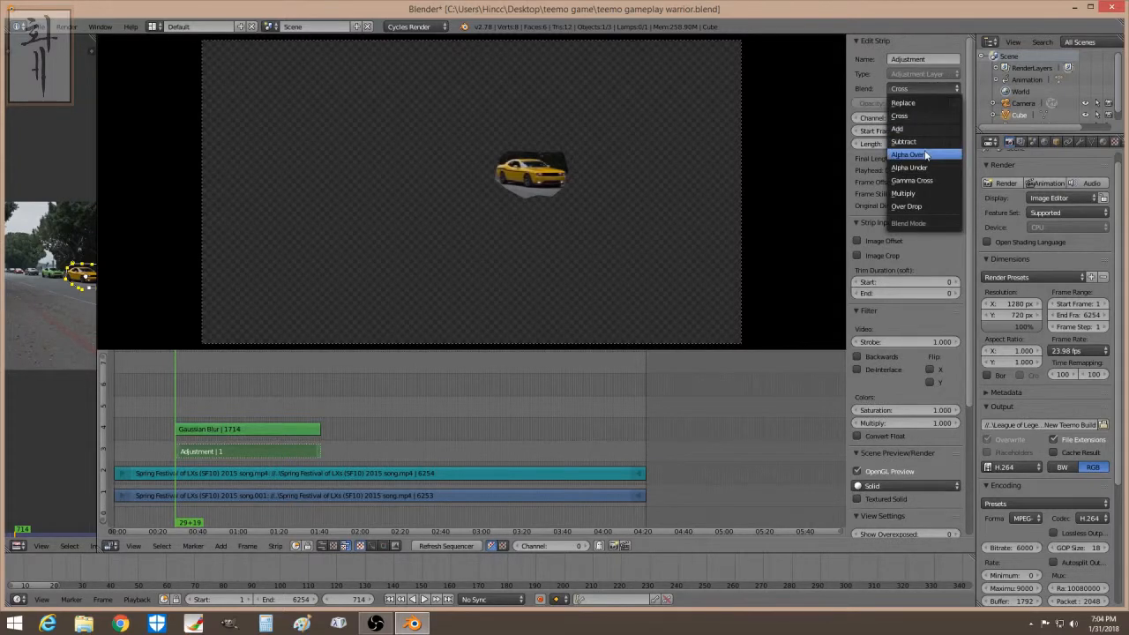
left_click(925, 150)
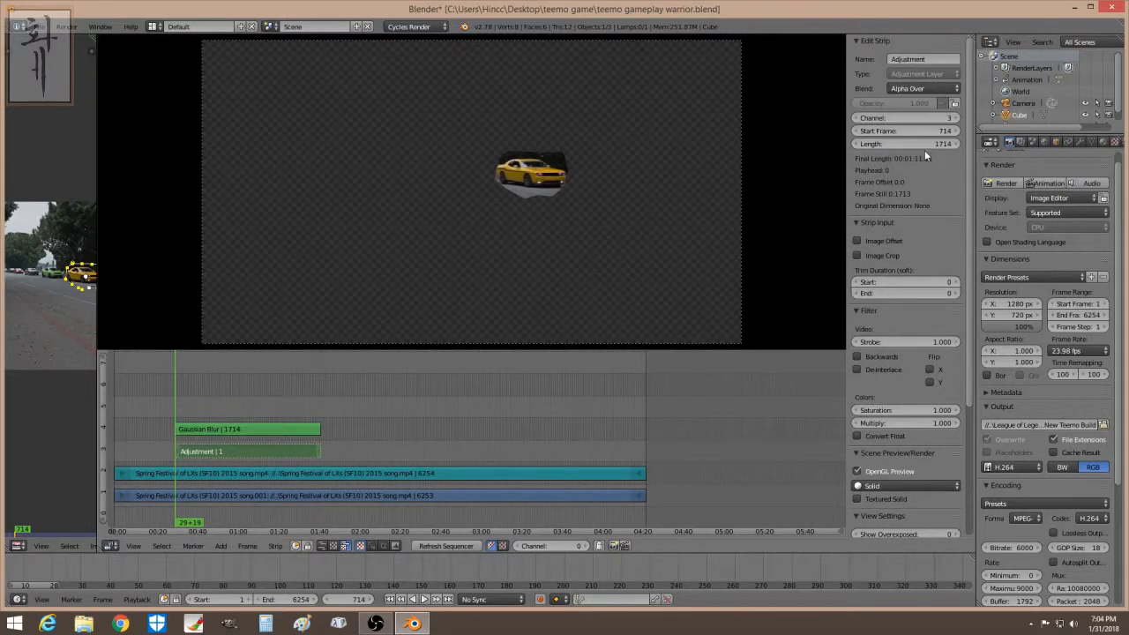
Step: Set the Gaussian Blur strip's blend mode to Alpha Over
right_click(250, 434)
left_click(914, 87)
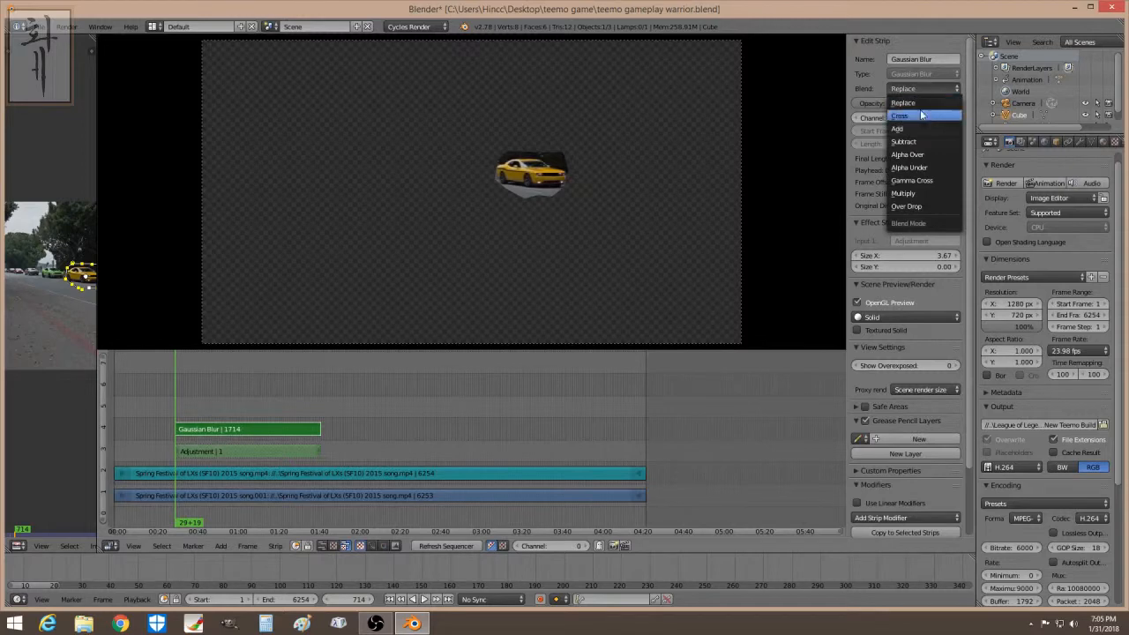
left_click(929, 155)
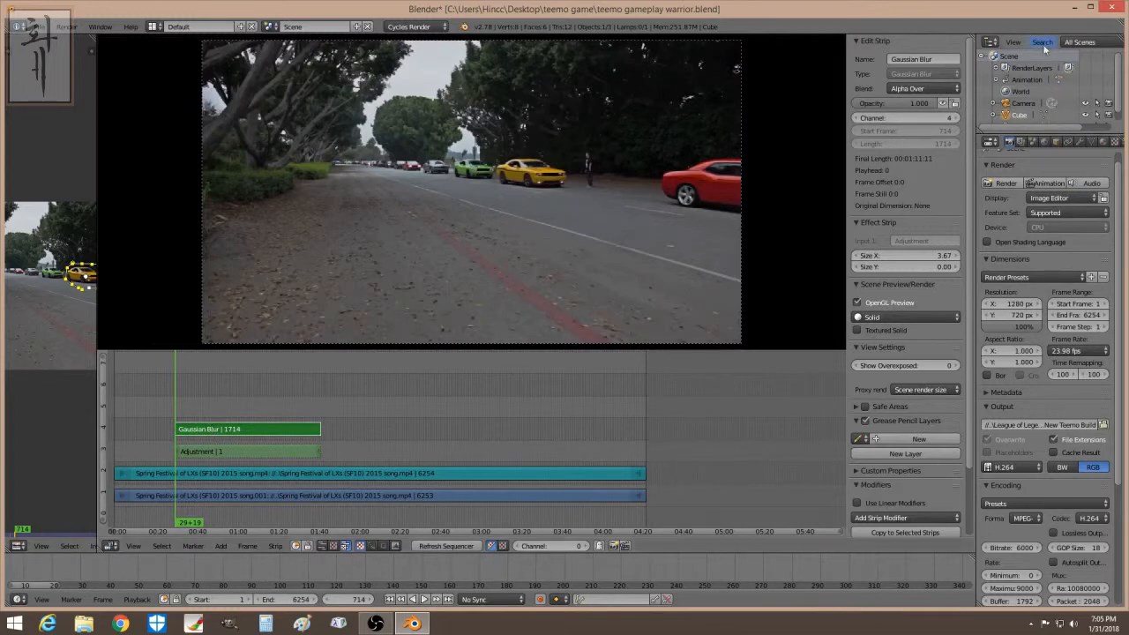
Step: Switch the Gaussian Blur strip's blend mode to Replace for comparison and return it to Alpha Over
left_click(935, 89)
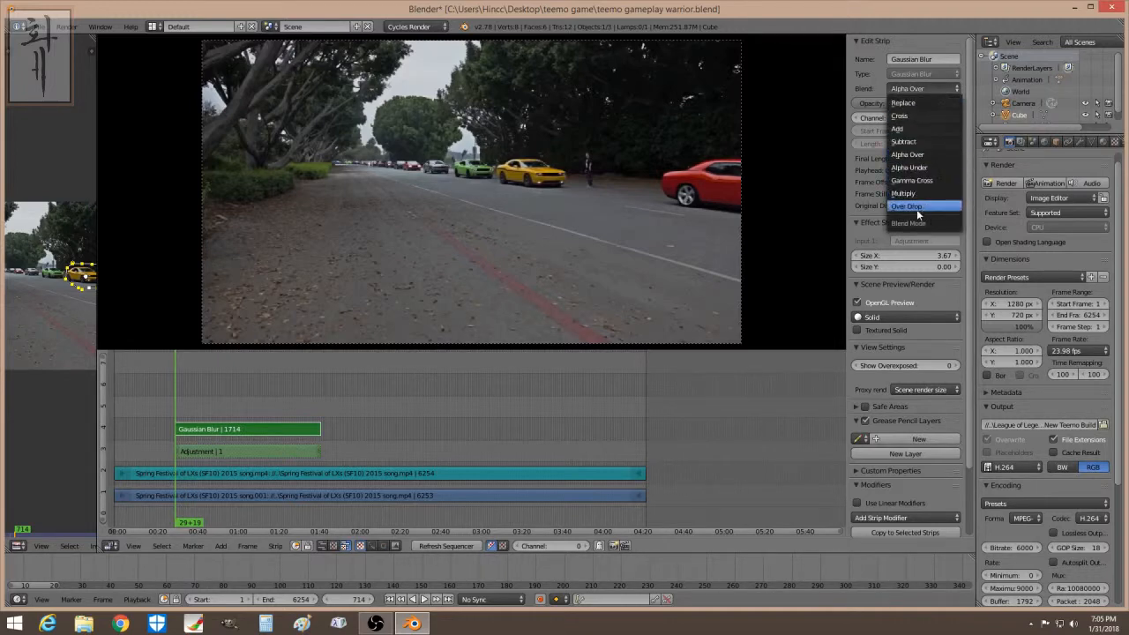
left_click(916, 105)
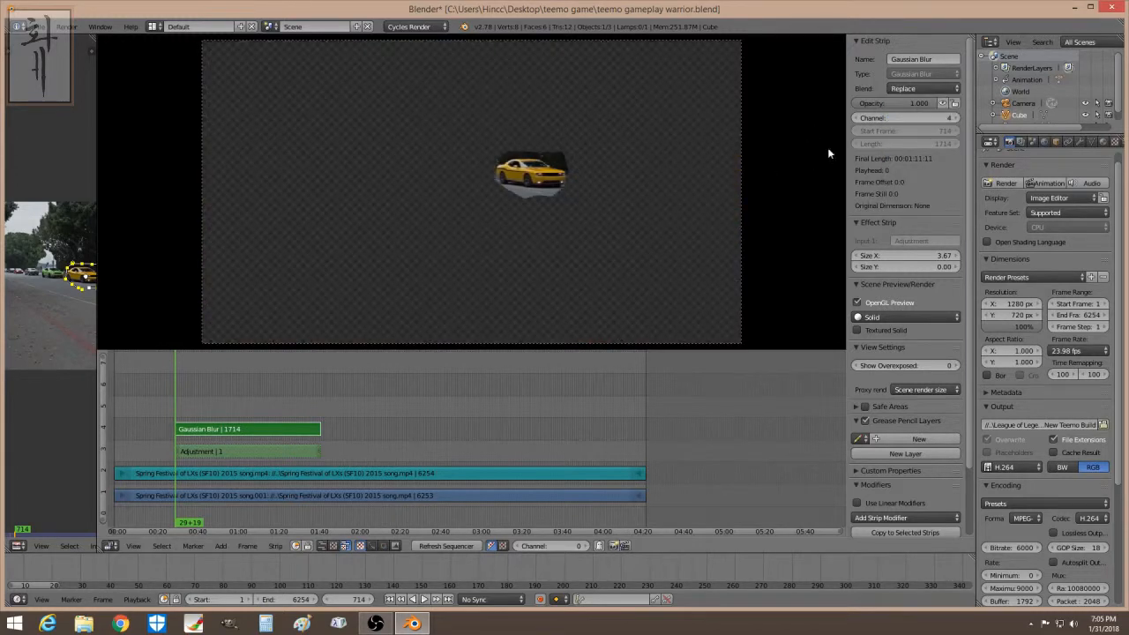
left_click(914, 91)
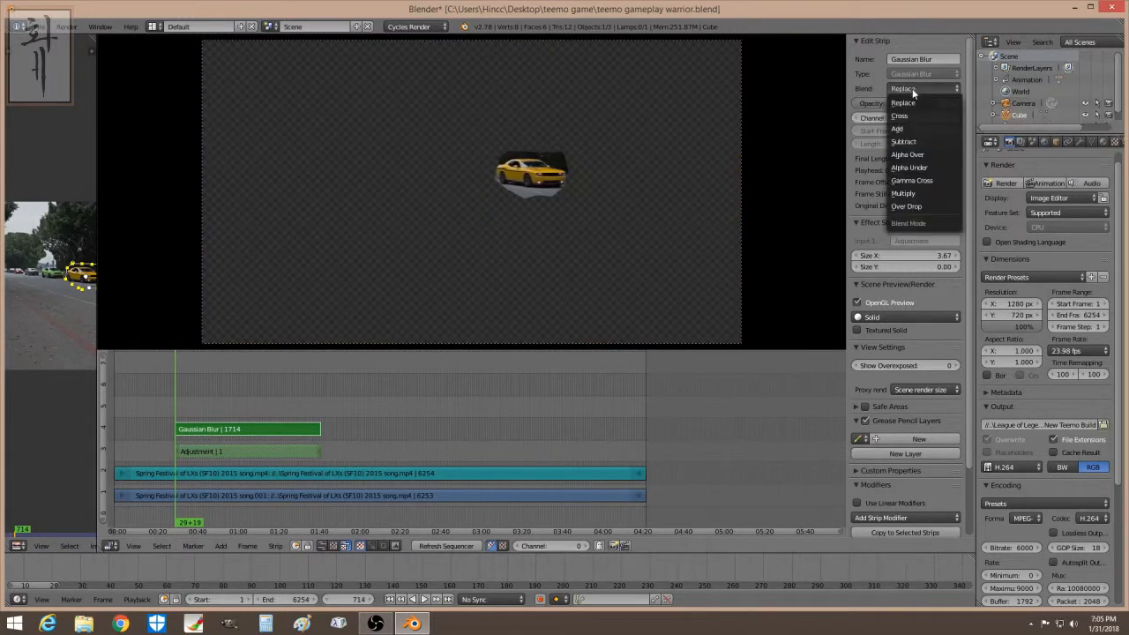
left_click(922, 154)
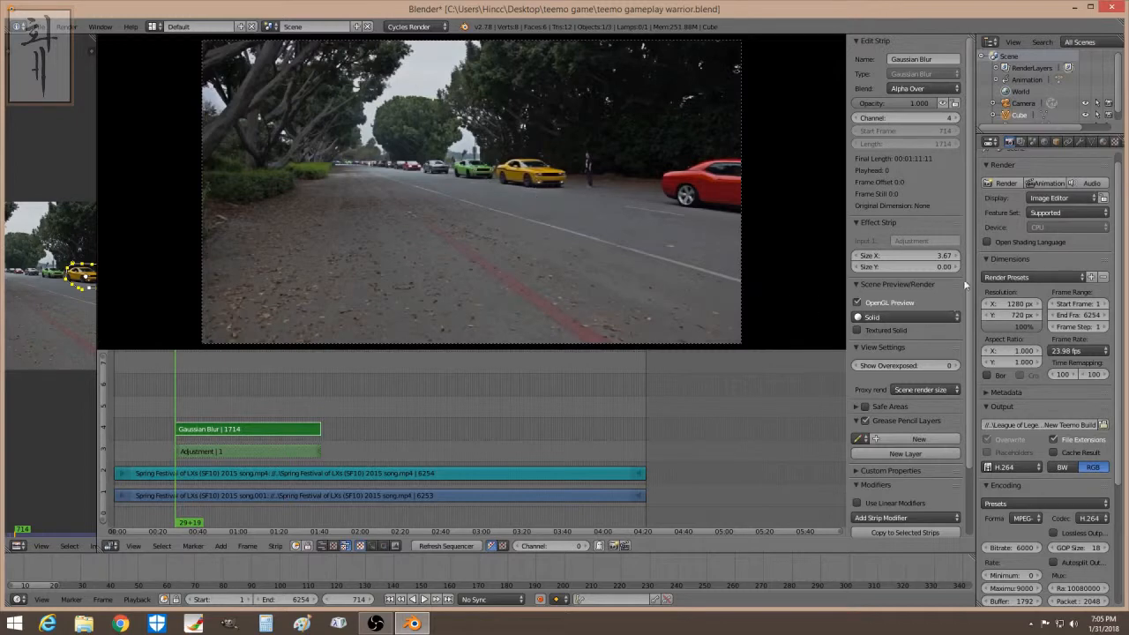
Step: Increase the Gaussian Blur strip's Size X to 20.33
scroll(966, 309, "down", 1)
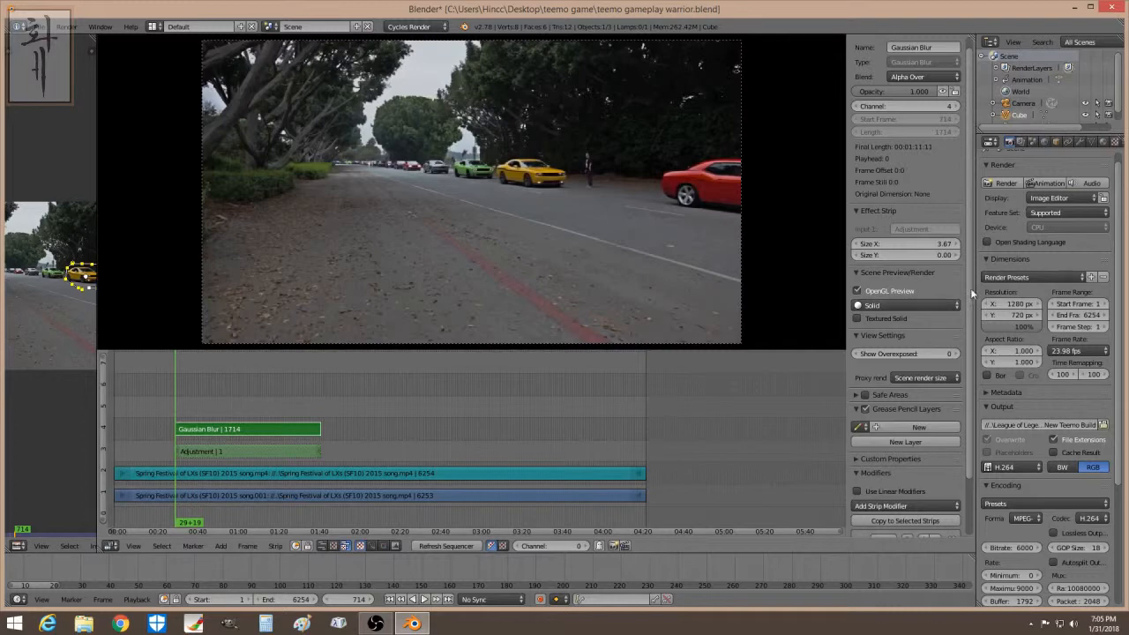
scroll(970, 287, "up", 1)
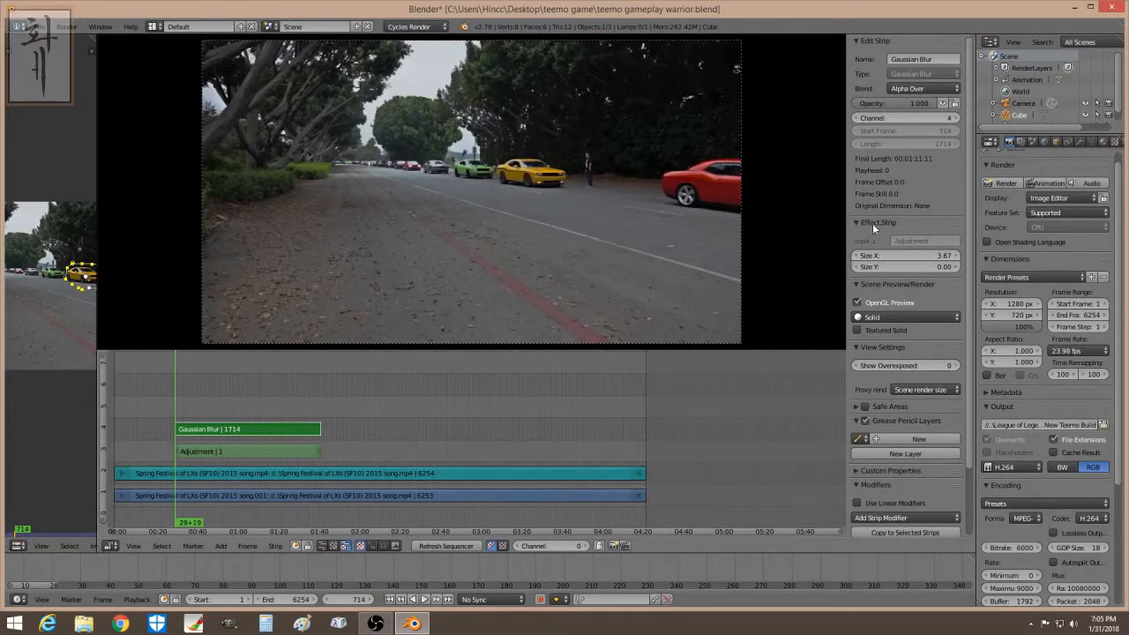
mouse_move(895, 257)
left_mouse_down()
mouse_move(873, 257)
mouse_move(926, 258)
mouse_move(843, 259)
mouse_move(880, 257)
left_mouse_up()
Step: Play the footage and step back through the frames around the start of the Gaussian Blur strip to inspect the blurred yellow car
key("alt+a")
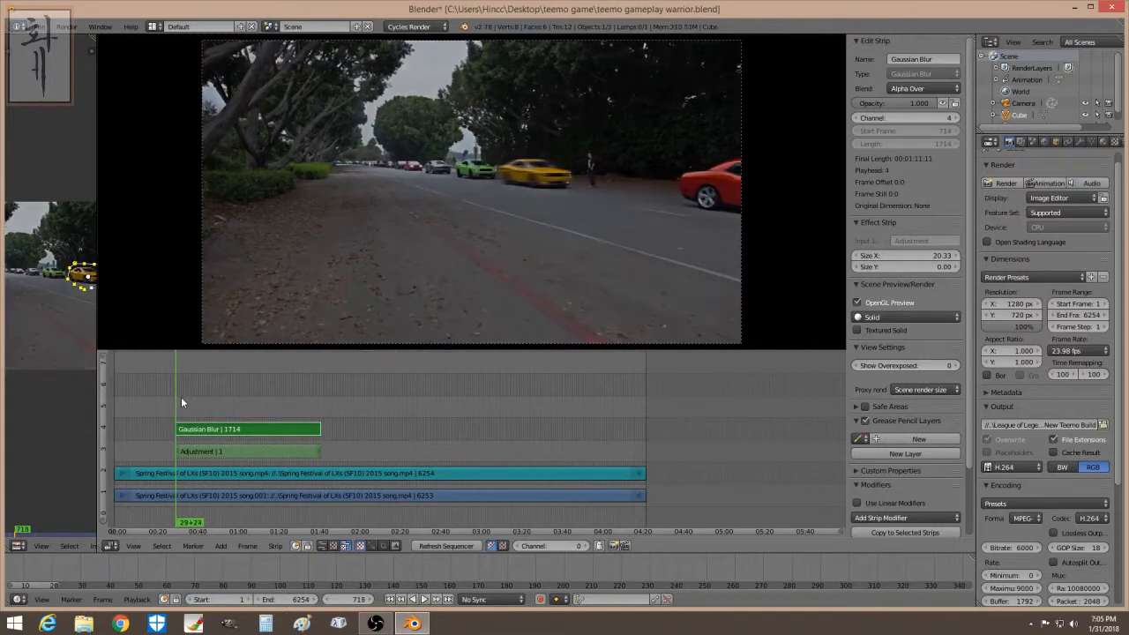
key("Right")
key("Right")
key("Left")
key("Left")
key("Left")
key("Left")
key("Left")
key("Left")
key("Left")
key("Left")
key("Left")
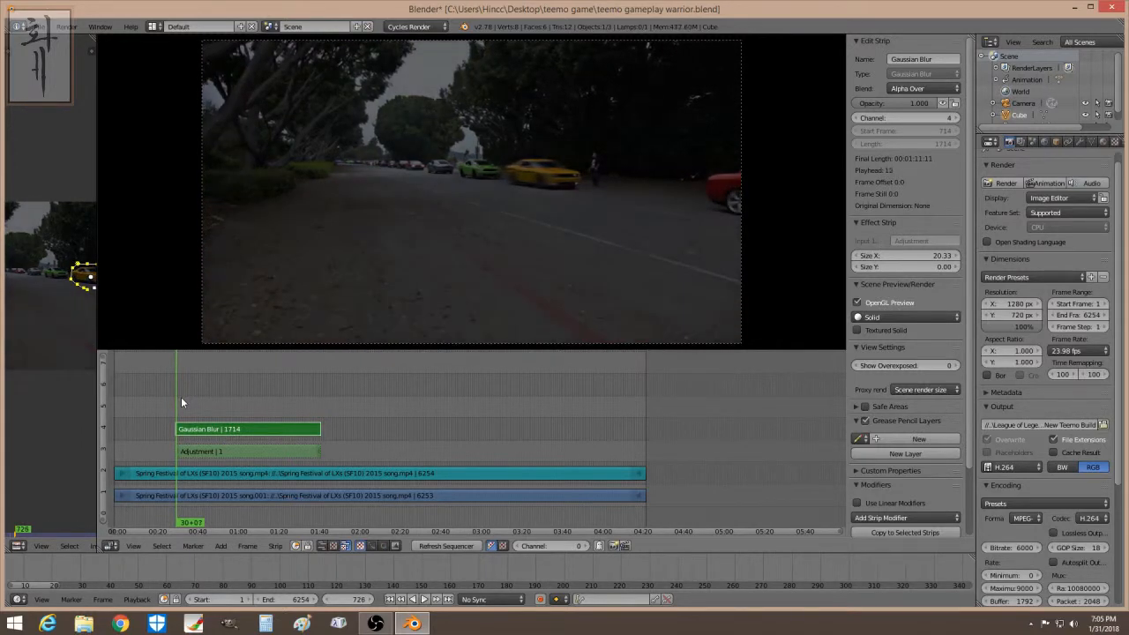
key("Left")
key("Left")
key("Left")
key("Left")
key("Left")
key("Left")
key("Left")
key("Left")
key("Left")
key("Left")
key("Left")
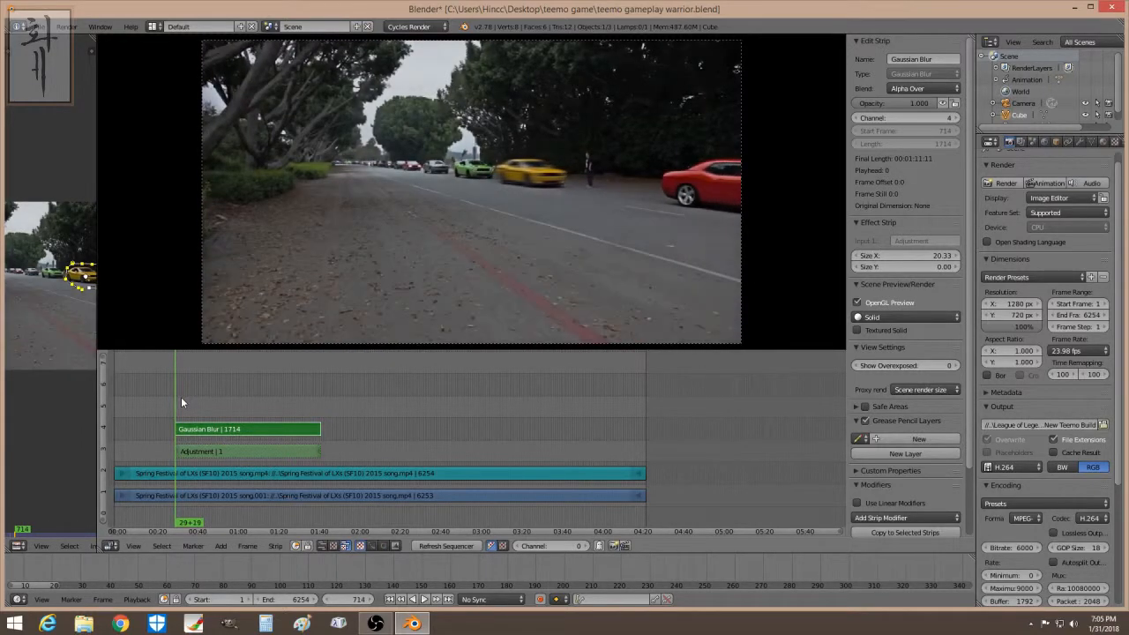
key("Left")
key("Left")
key("Left")
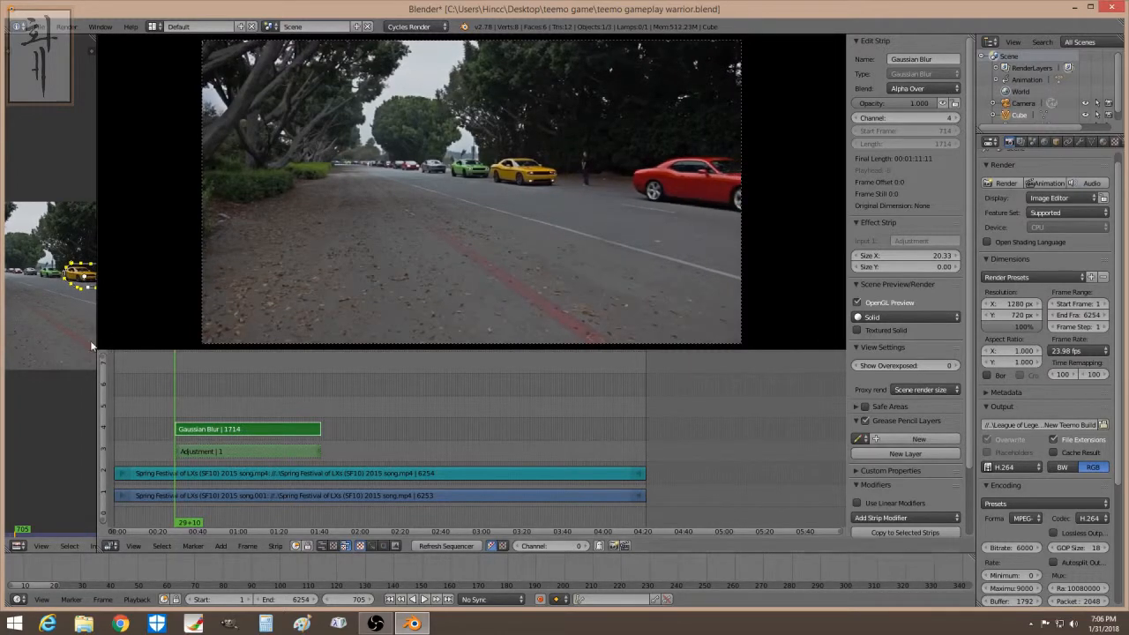
Step: Enlarge the mask view and step through the frames around the blur's start, comparing the mask outline with the preview
left_click_drag(95, 342, 266, 350)
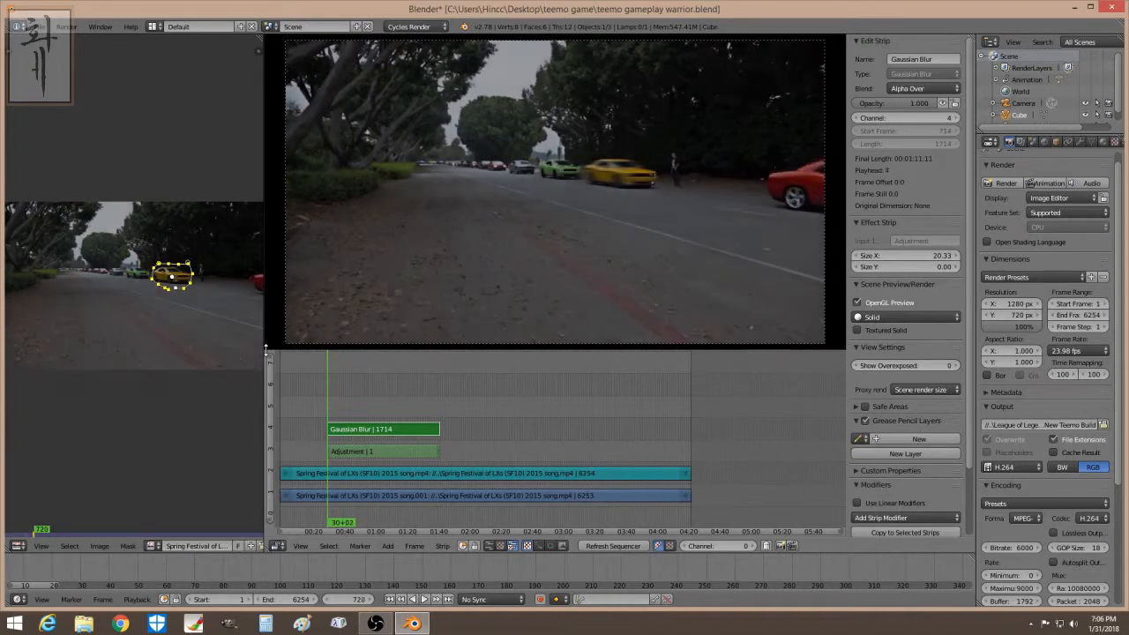
key("Left")
key("Left")
key("Left")
key("Left")
key("Left")
key("Left")
key("Left")
key("Left")
key("Left")
key("Left")
key("Left")
key("Left")
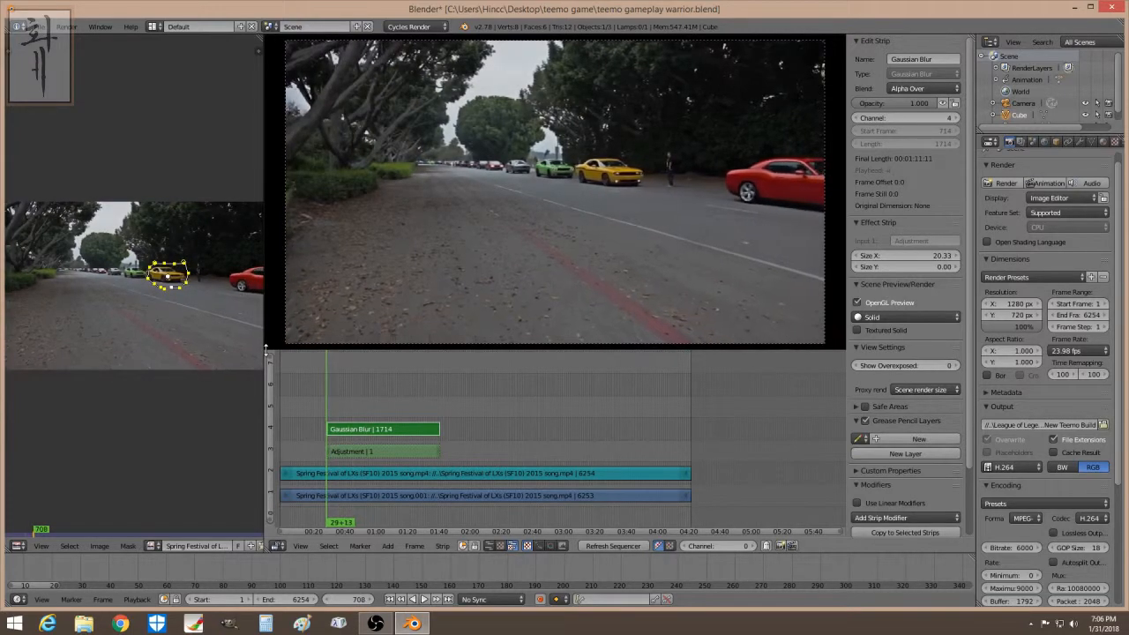
key("Right")
key("Right")
key("Right")
key("Right")
key("Right")
key("Right")
key("Right")
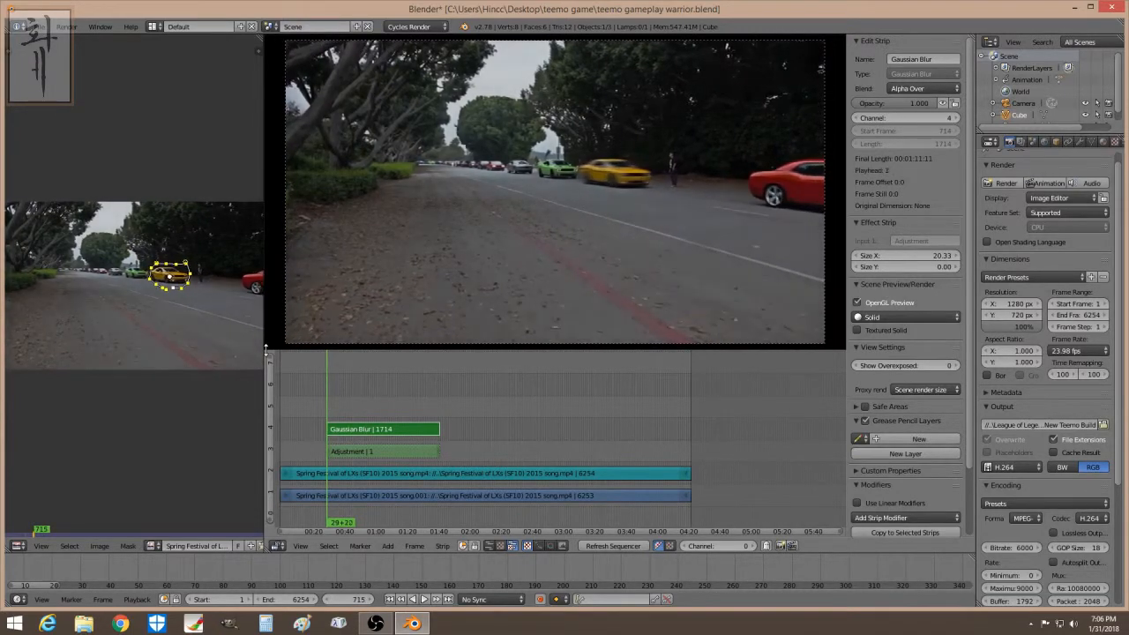
key("Left")
key("Left")
key("Left")
key("Left")
key("Left")
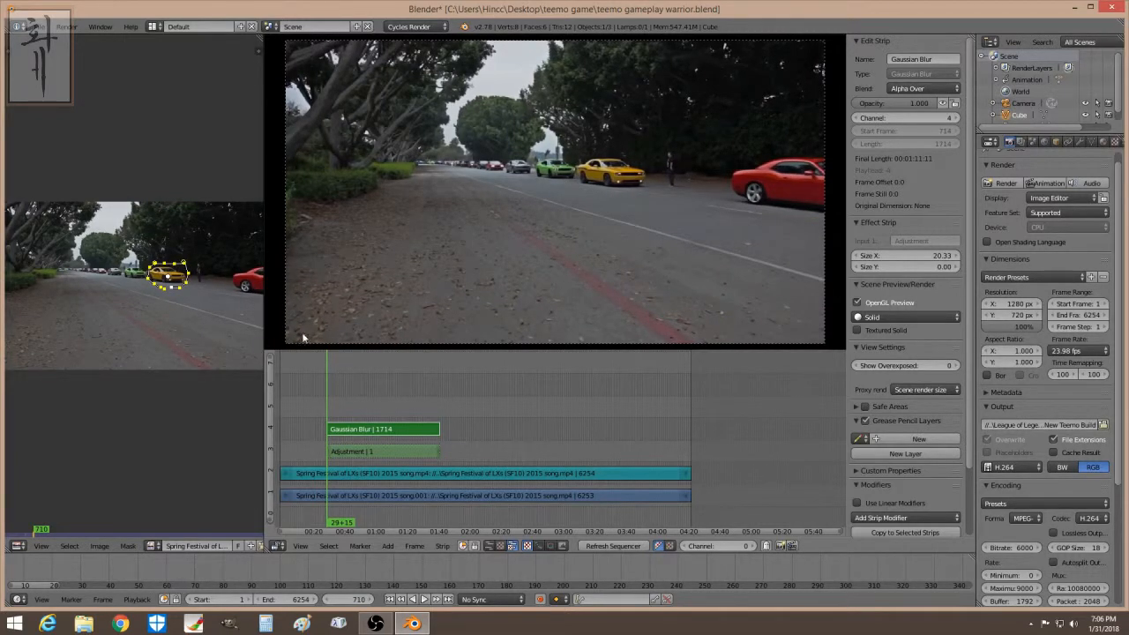
left_click_drag(265, 312, 238, 312)
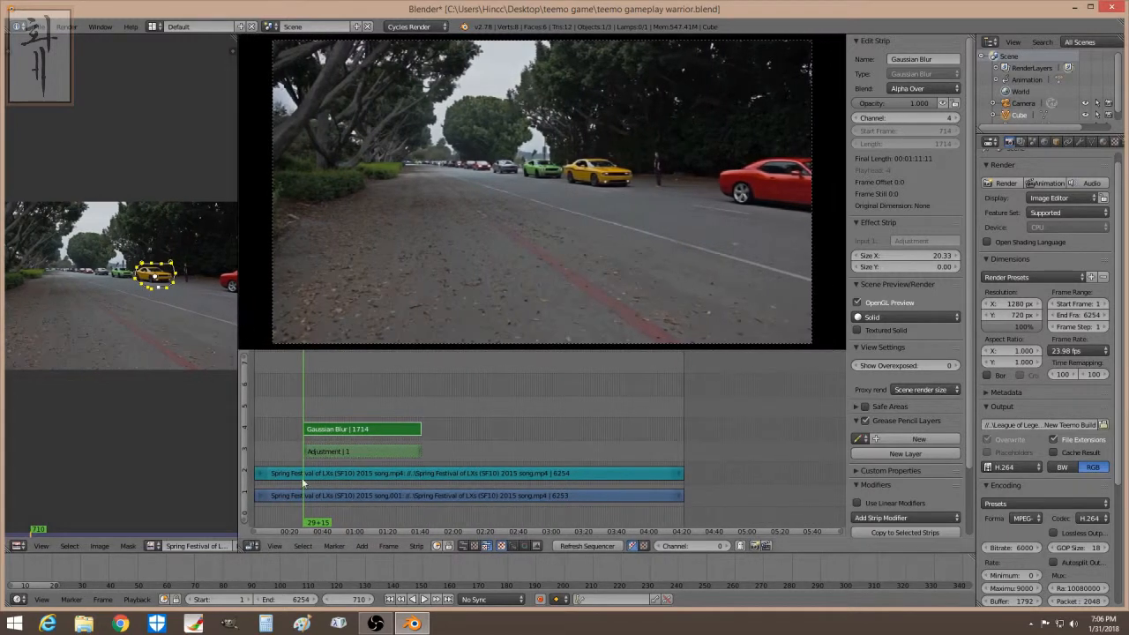
Step: Delete the adjustment layer strip together with its Gaussian Blur strip
right_click(347, 495)
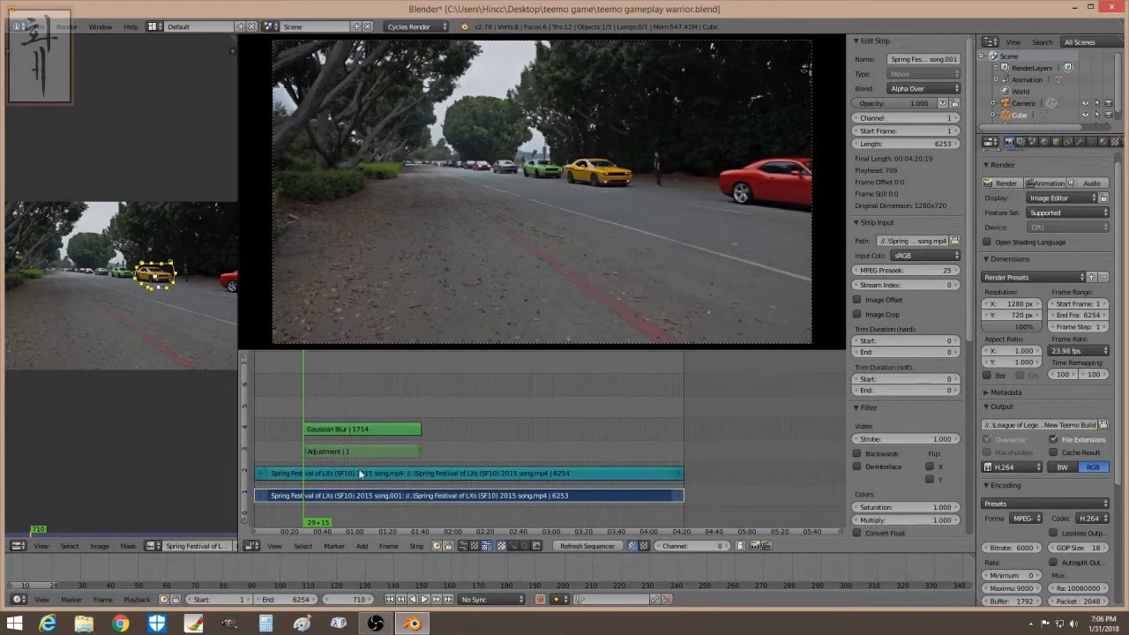
right_click(361, 454)
key("x")
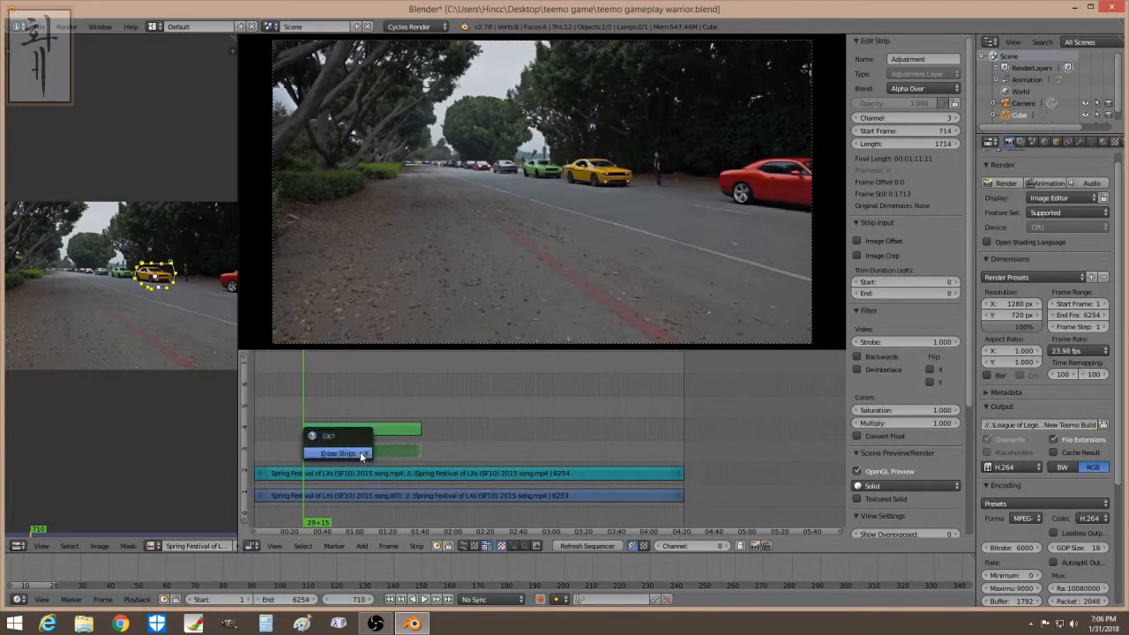
left_click(360, 452)
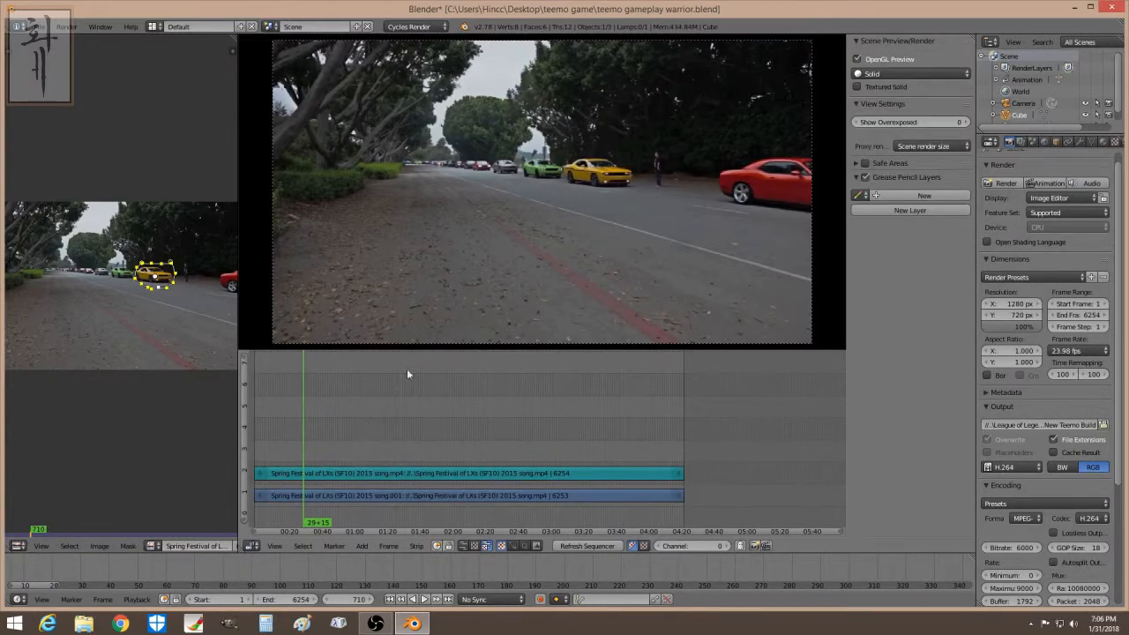
Step: Add the image seal 4.png as an image strip at frame 710
left_click(361, 545)
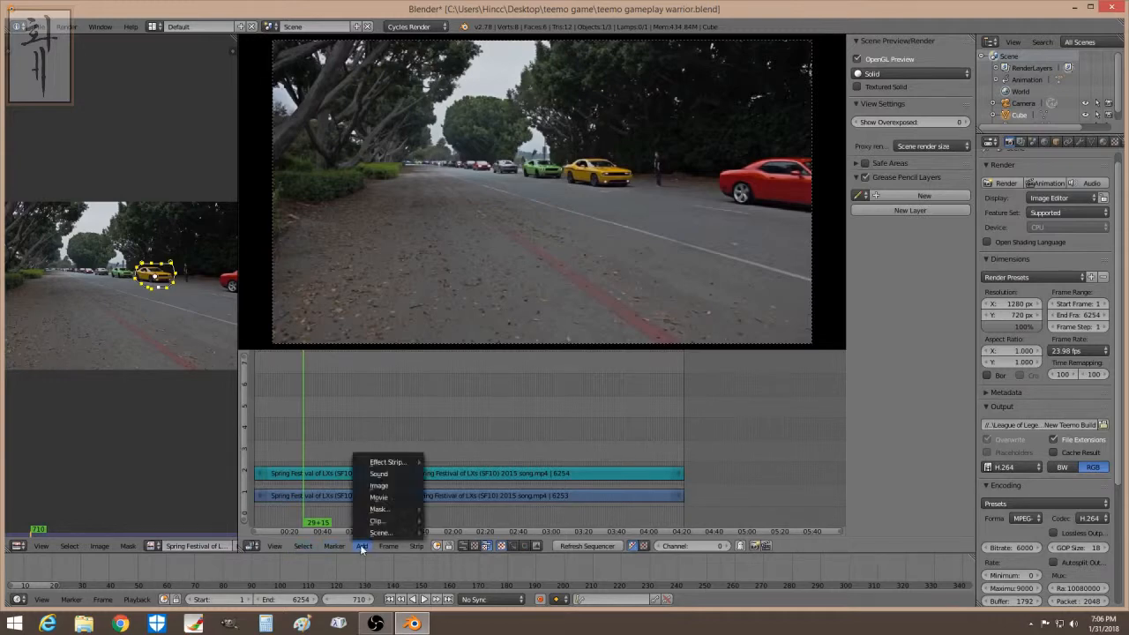
left_click(396, 485)
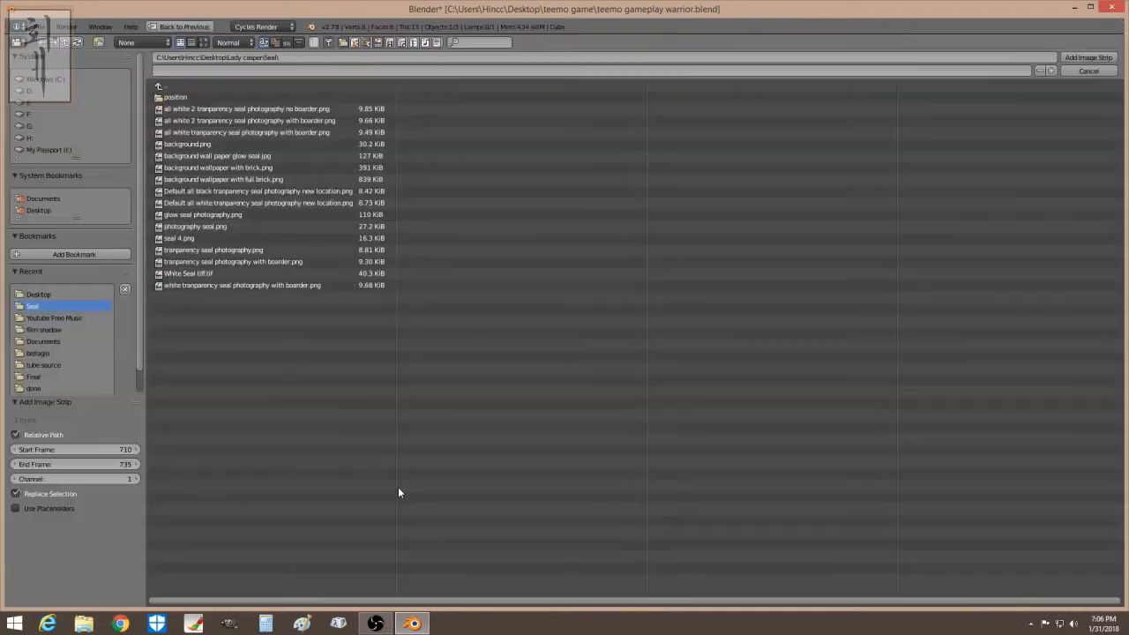
left_click(187, 241)
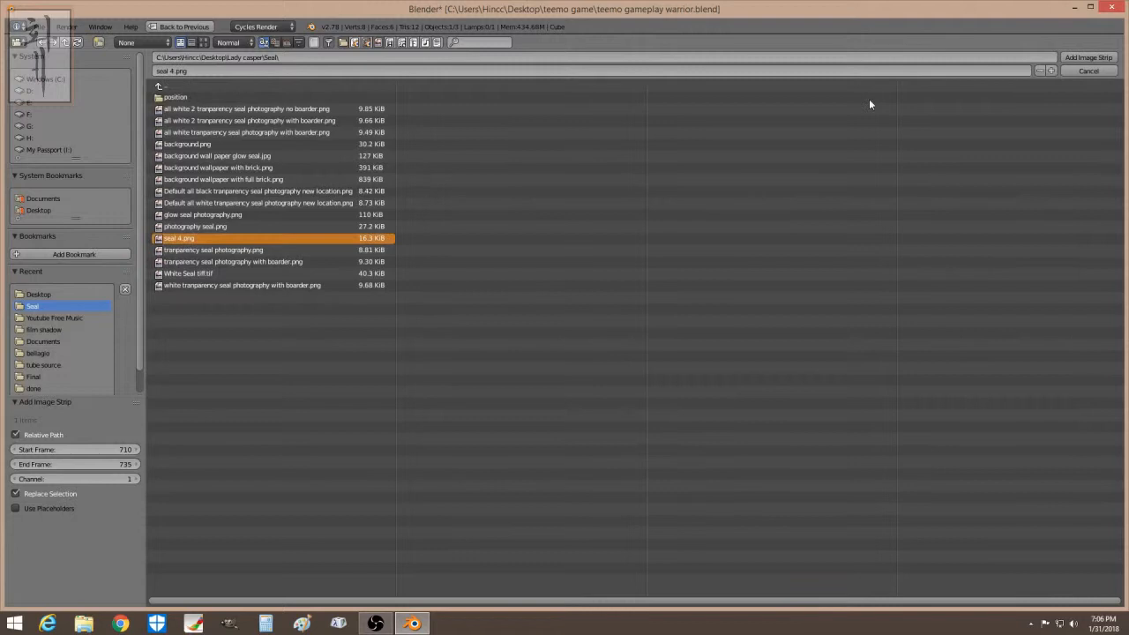
left_click(1088, 57)
Step: Enable the seal image strip's offset, set its blend mode to Alpha Over, and offset it to X 134, Y 83
left_click(888, 316)
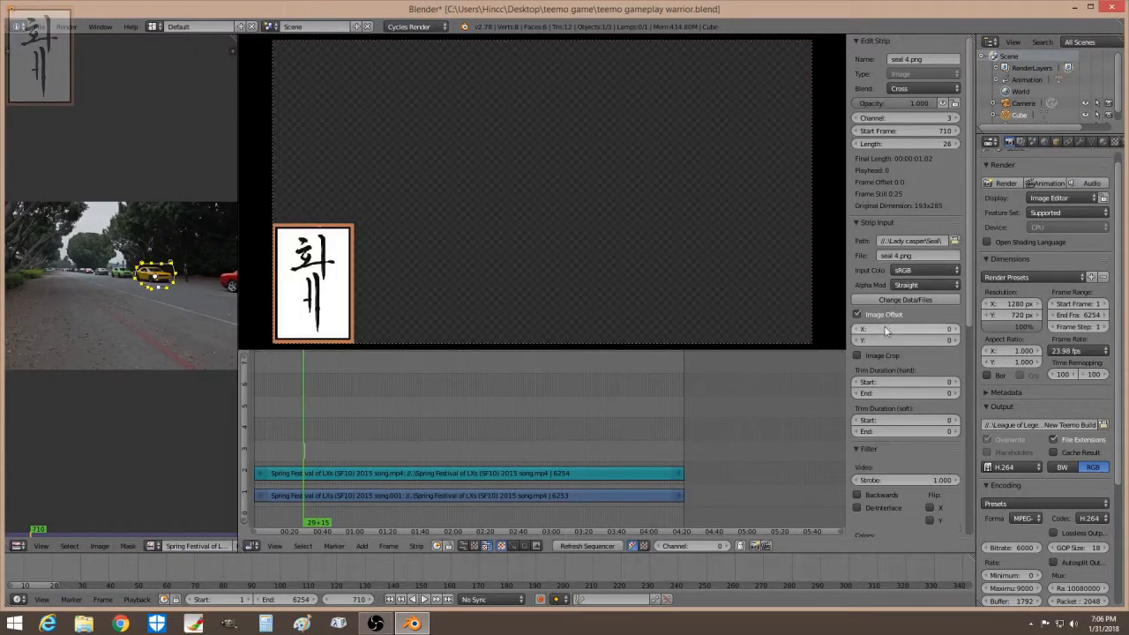
left_click(913, 87)
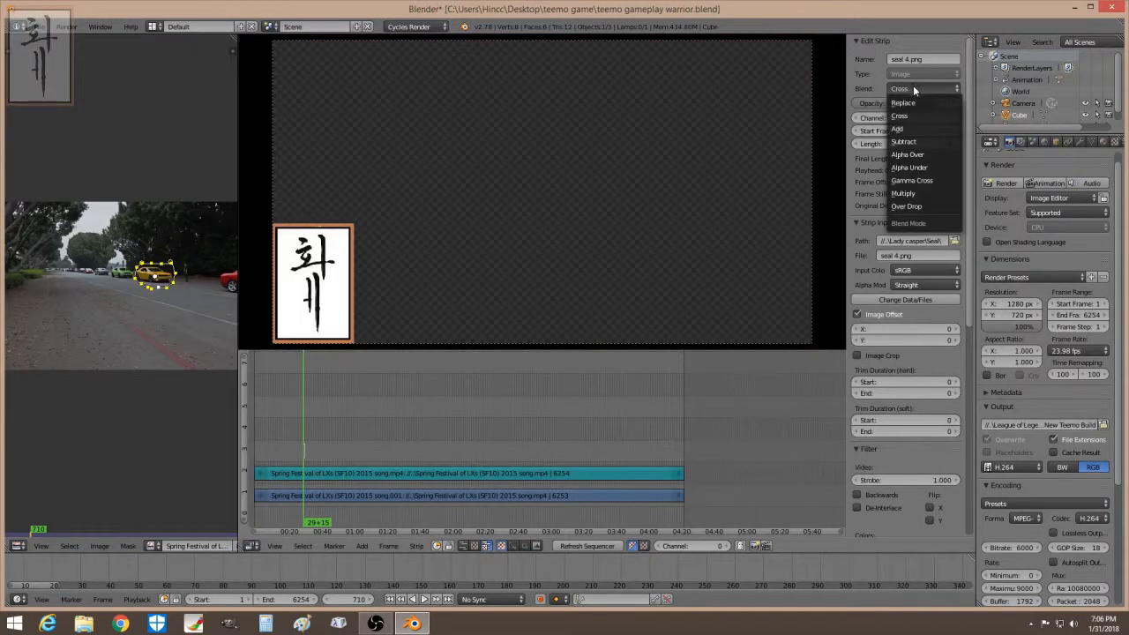
left_click(932, 155)
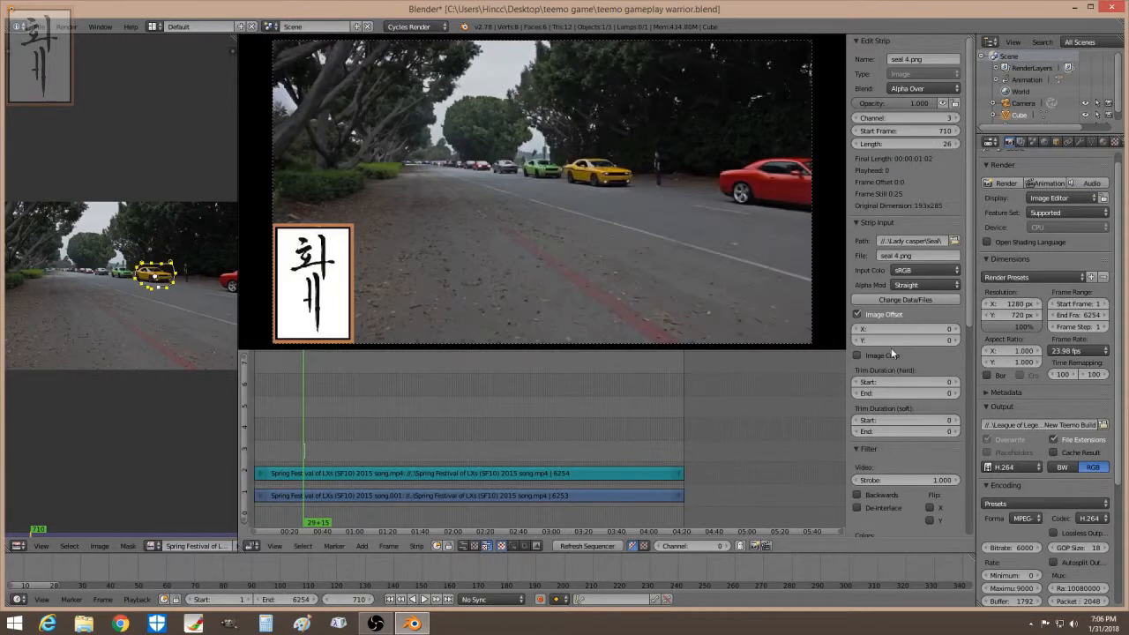
left_click_drag(892, 329, 943, 340)
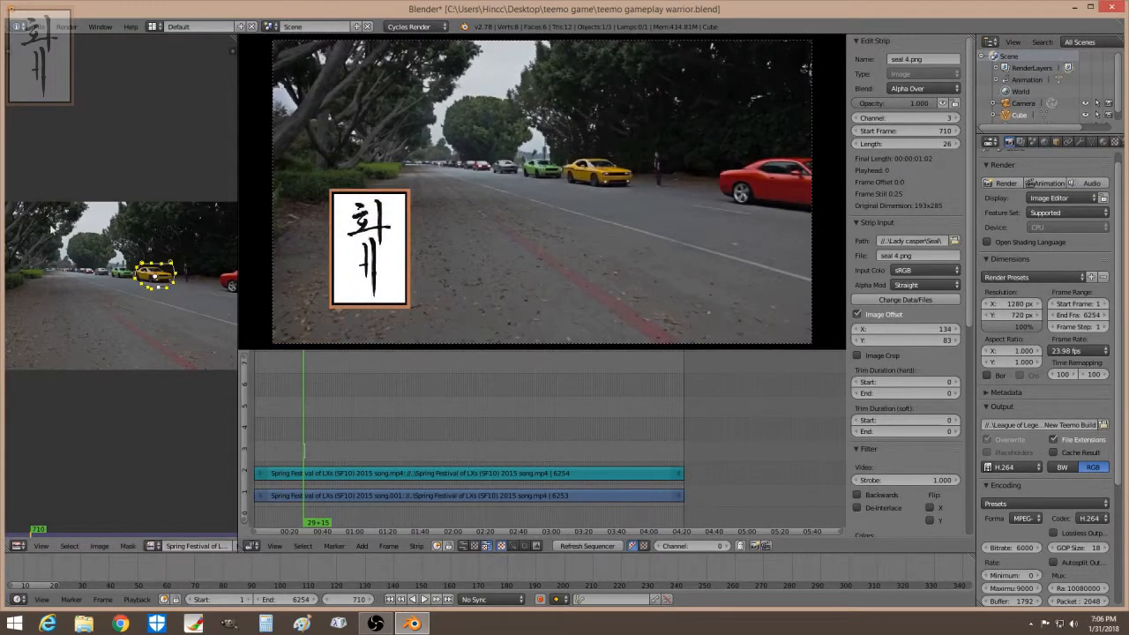
Step: Extend the seal image strip's length to 2967 frames
left_click_drag(239, 333, 381, 330)
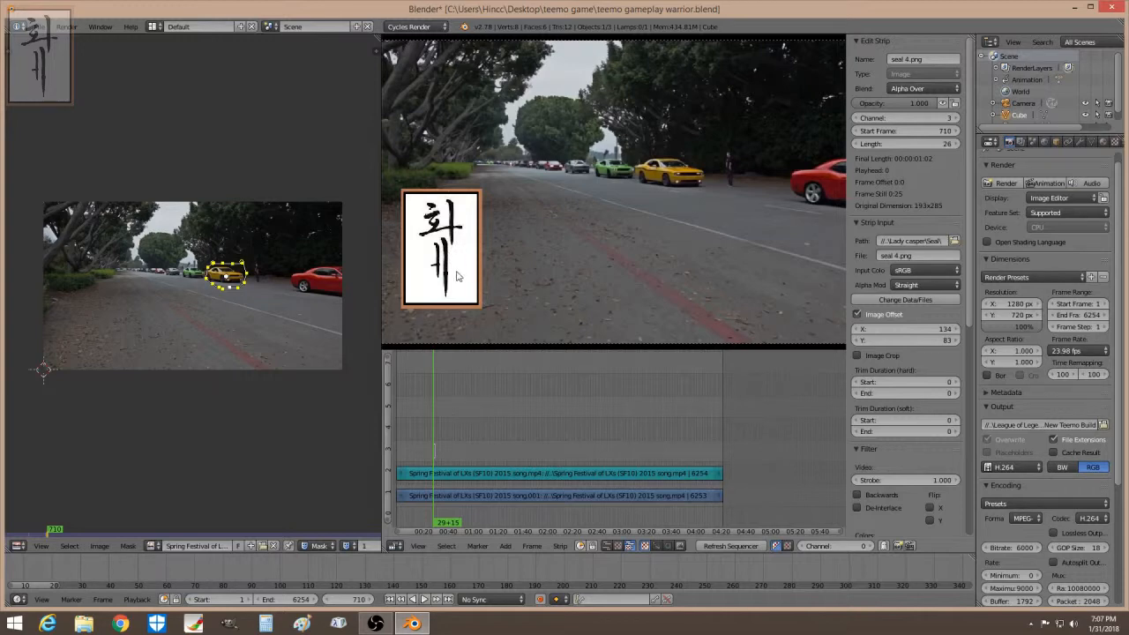
left_click_drag(381, 354, 209, 355)
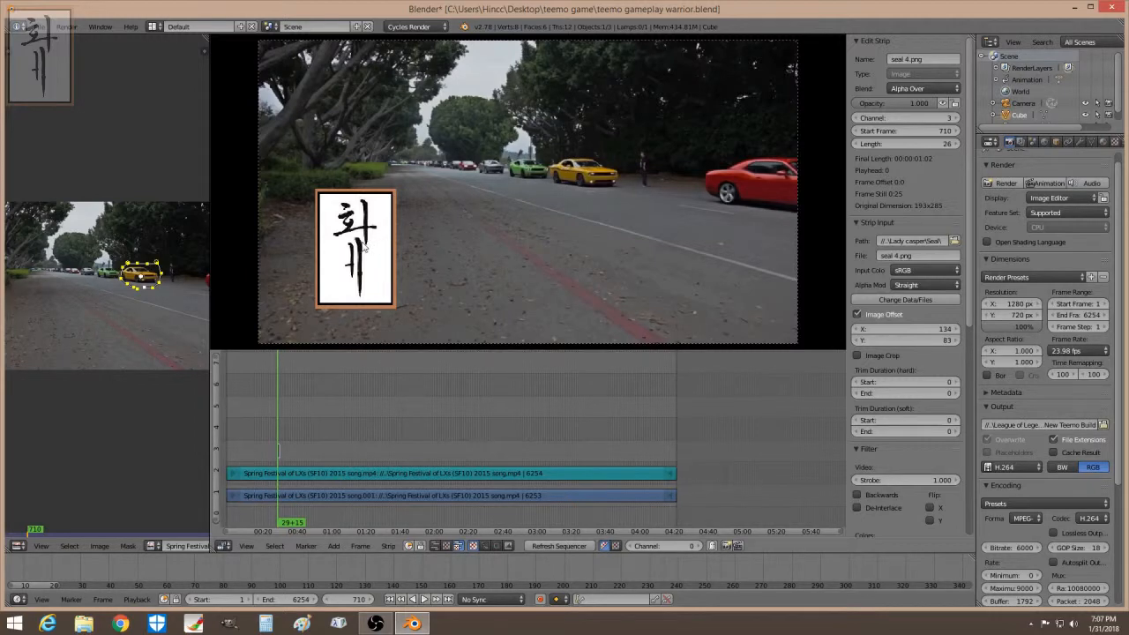
left_click_drag(875, 149, 953, 149)
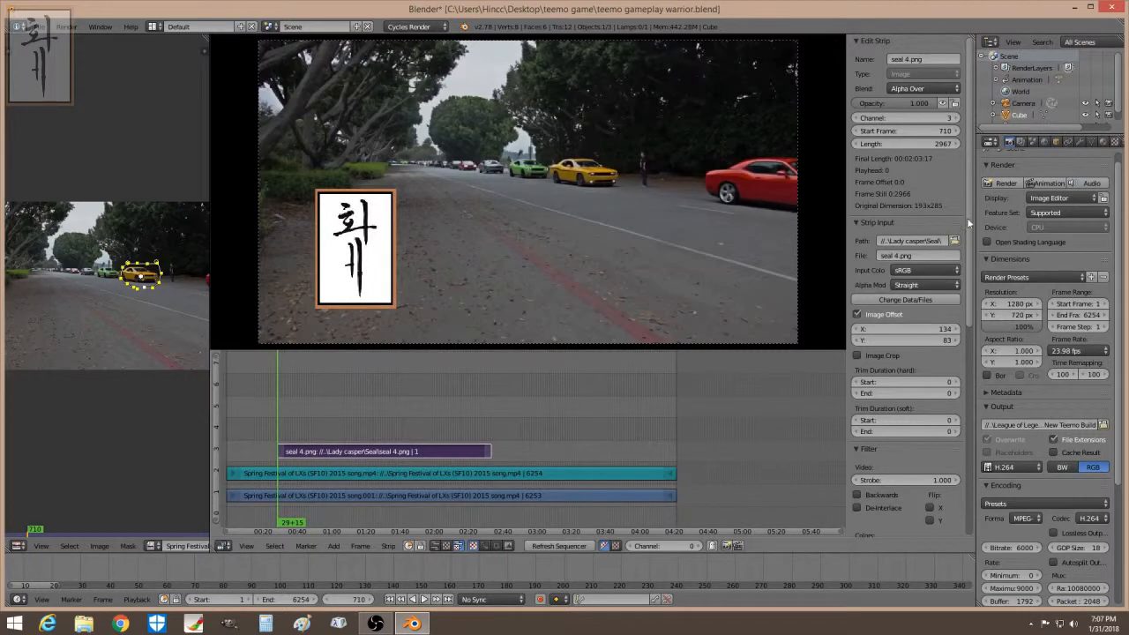
Step: Add a Mask modifier to the seal image strip, using mask 1 as its mask input
left_click_drag(969, 218, 978, 488)
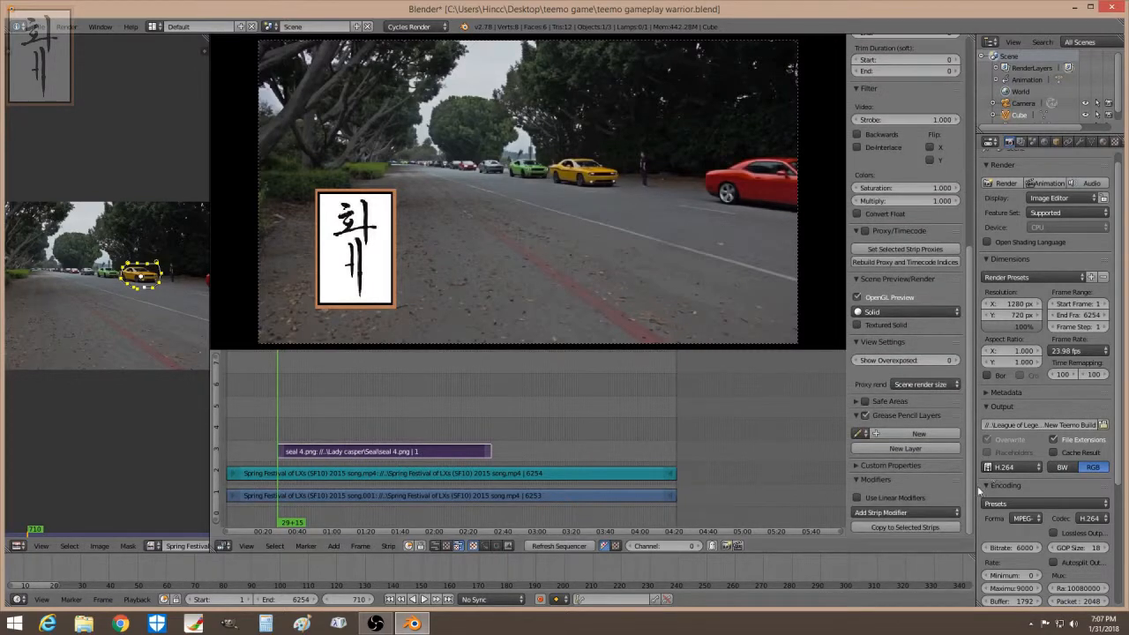
left_click(896, 512)
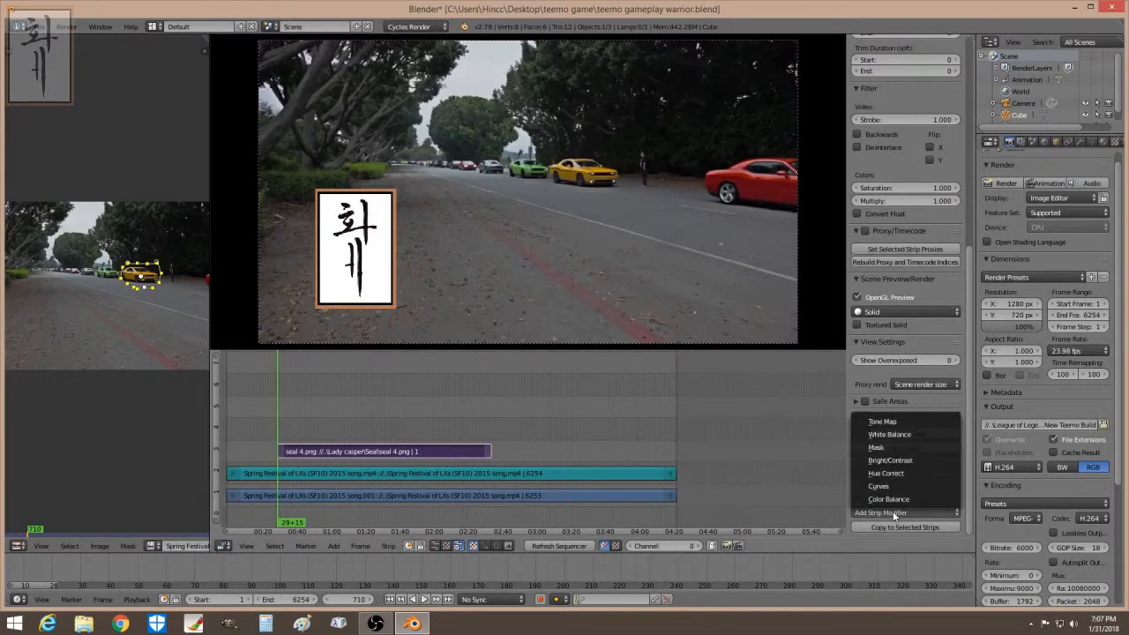
left_click(885, 447)
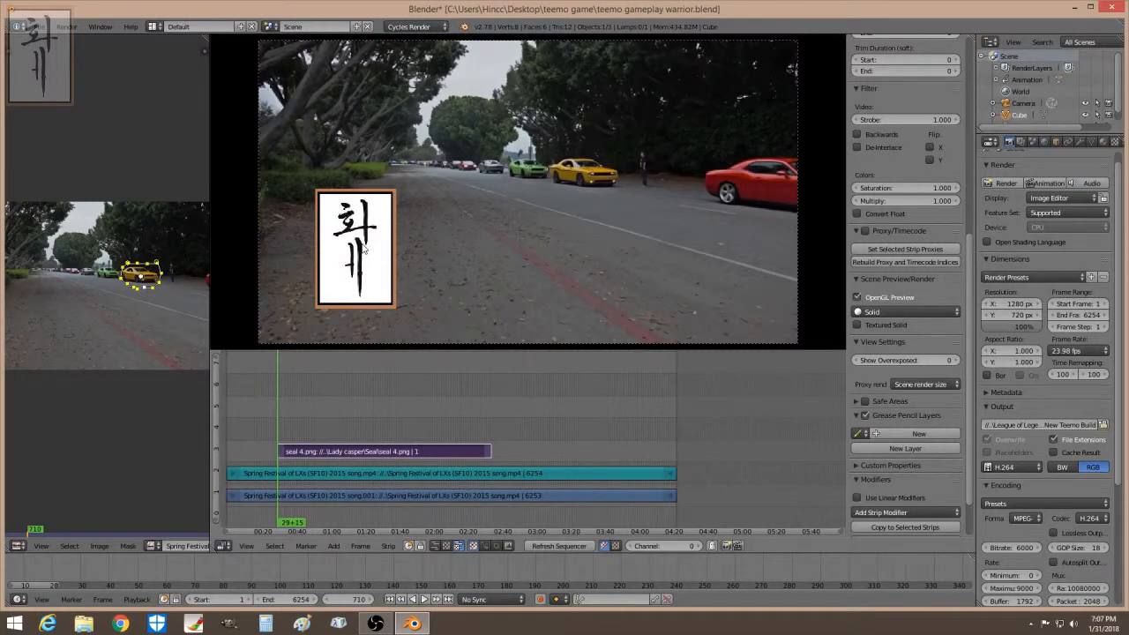
scroll(906, 418, "down", 2)
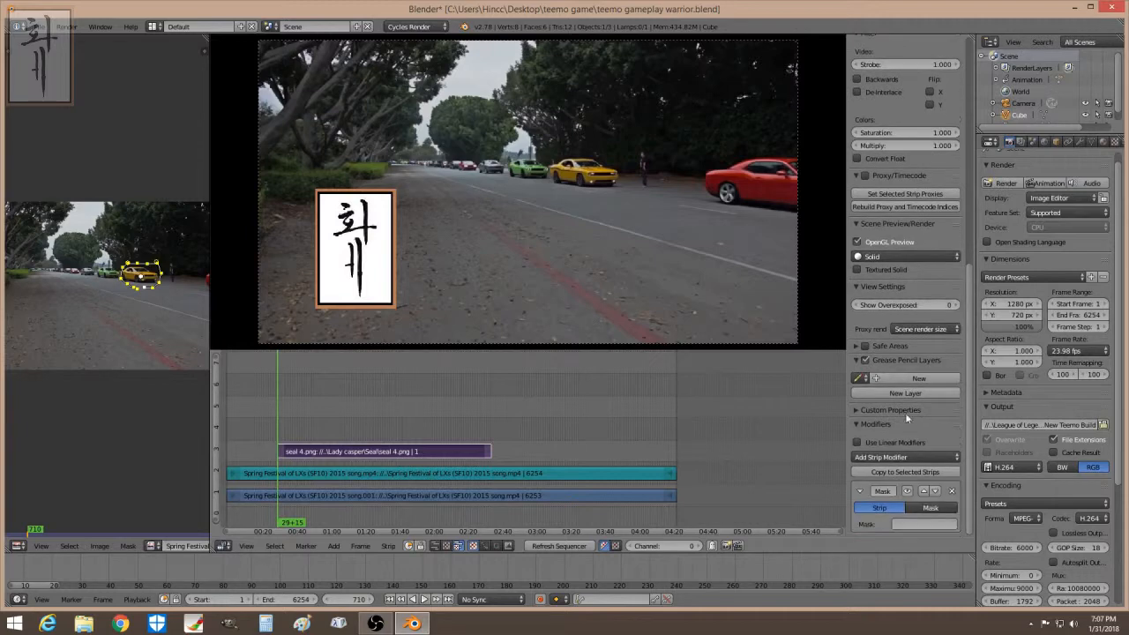
left_click(930, 507)
left_click(914, 524)
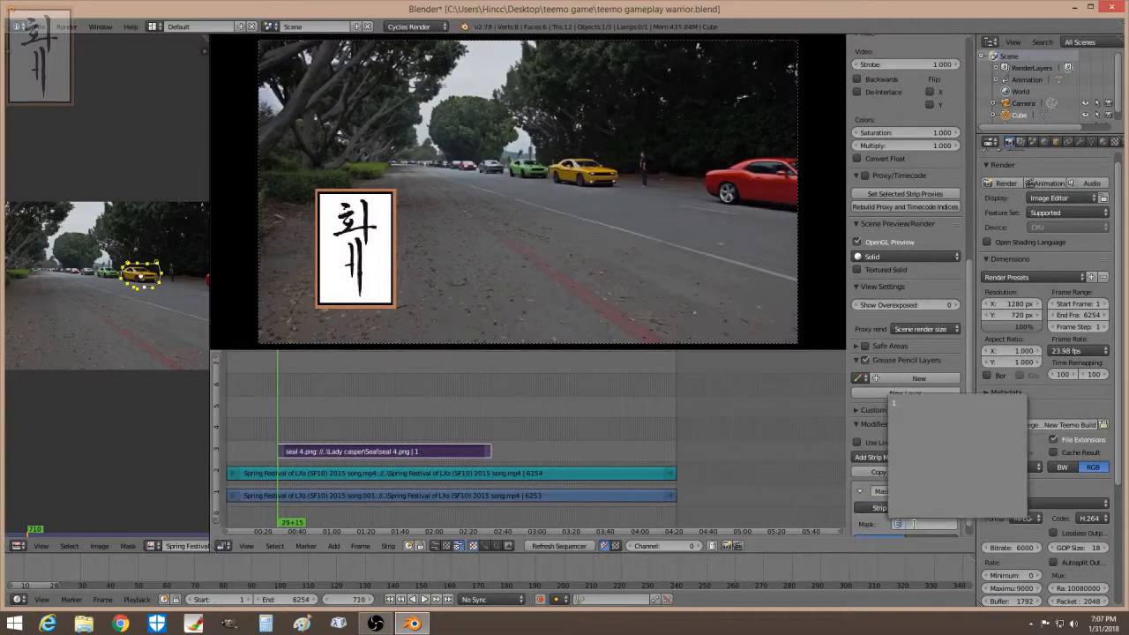
left_click(898, 405)
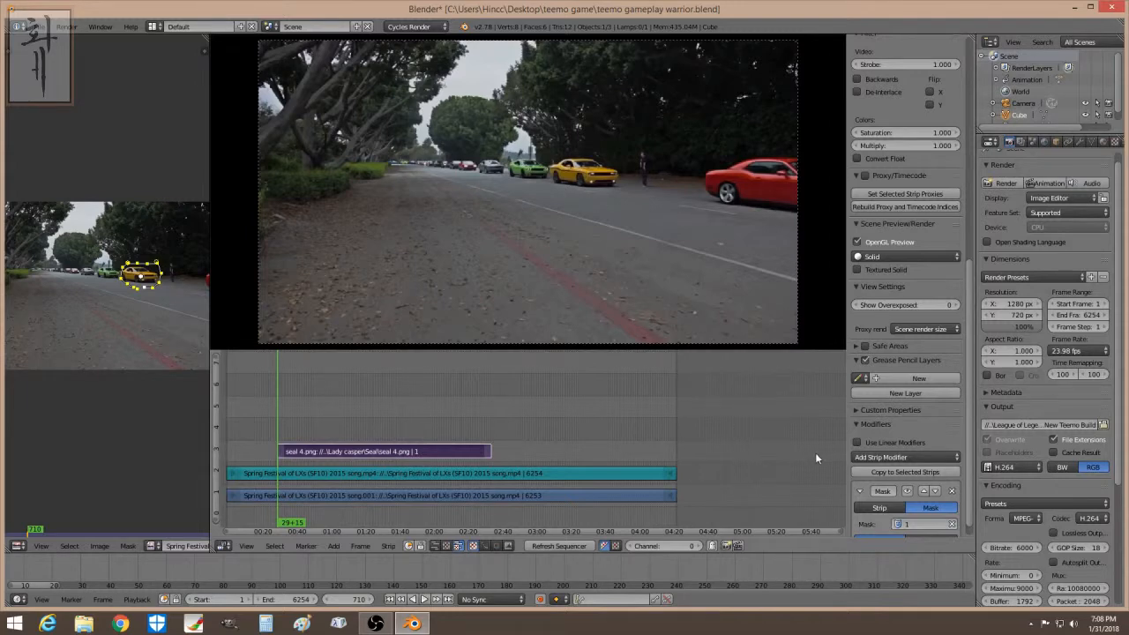
Step: With the Mask modifier temporarily disabled, offset the seal image to X 685, Y 268 over the yellow car, and re-enable the modifier
left_click(906, 491)
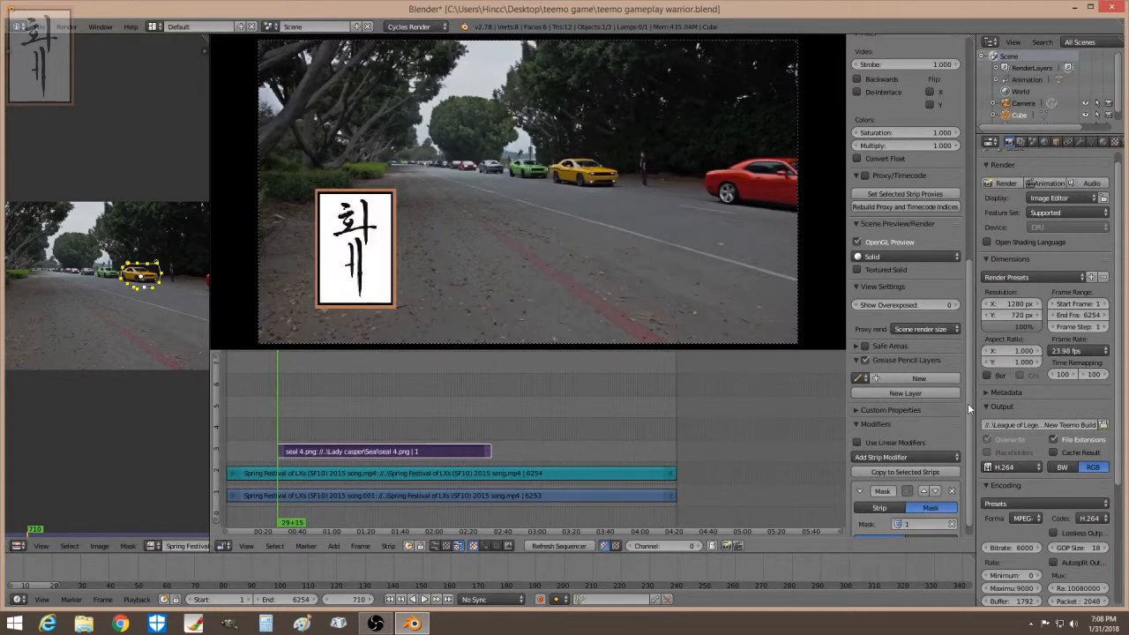
left_click_drag(967, 403, 970, 221)
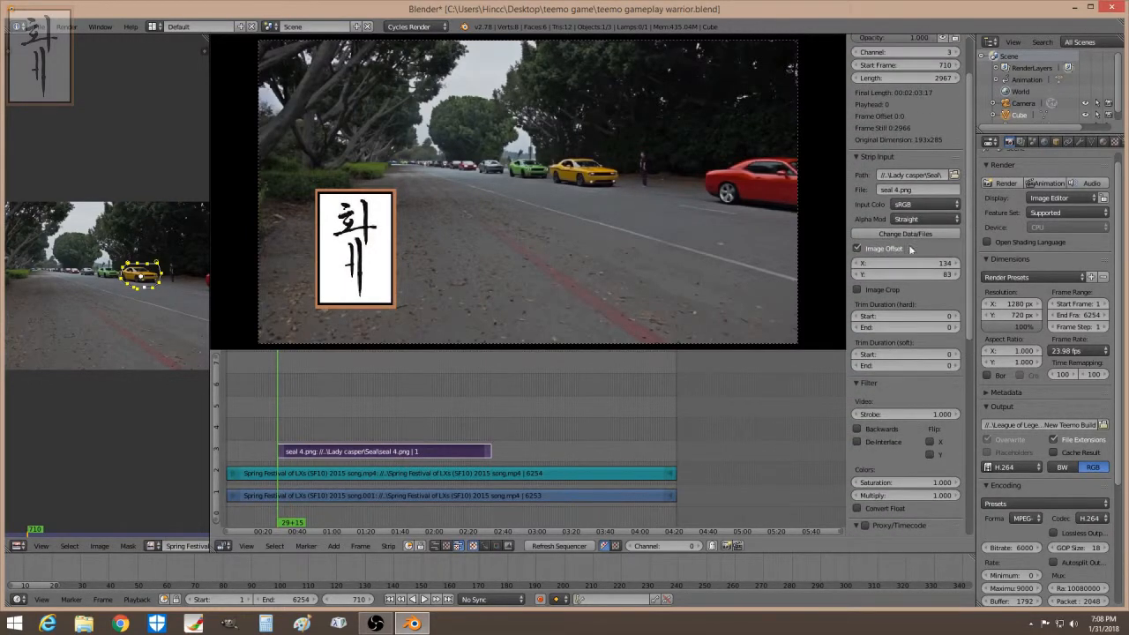
left_click_drag(878, 264, 1108, 265)
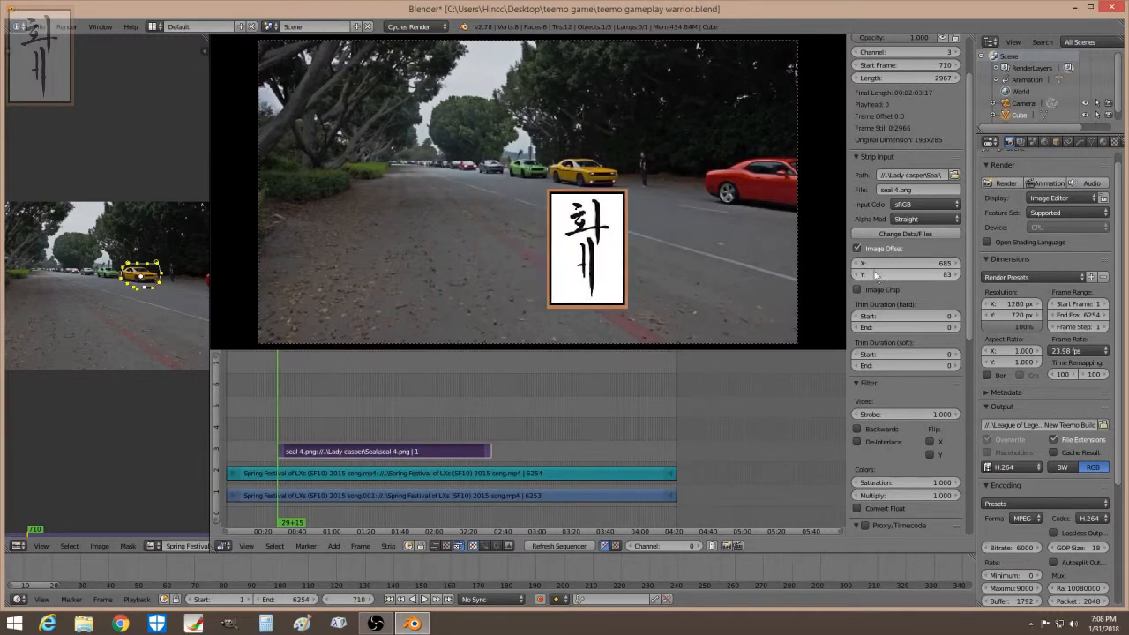
left_click_drag(876, 275, 970, 274)
left_click_drag(971, 313, 971, 512)
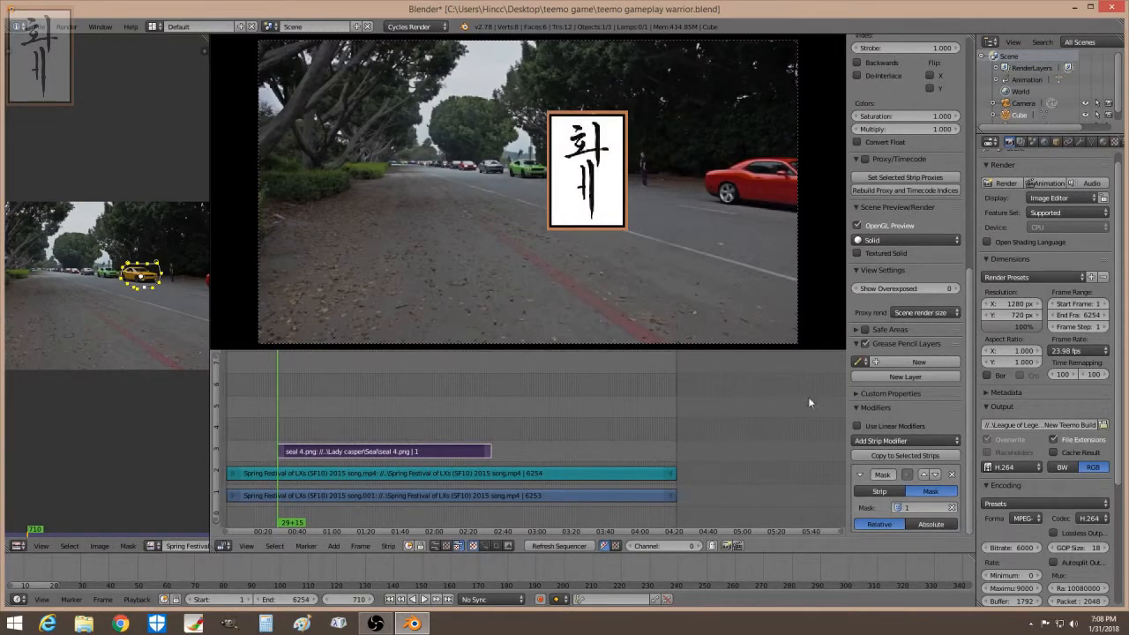
left_click(908, 476)
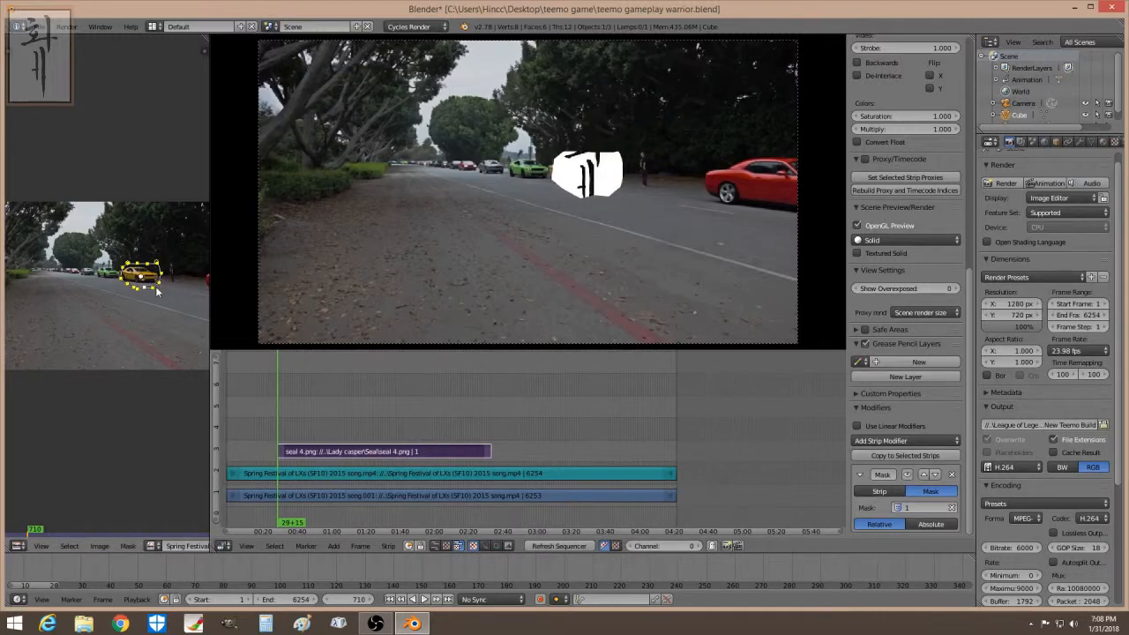
Step: Move forward and back through the frames from 710 to 728 to examine how the masked seal image follows the car
key("Right")
key("Right")
key("Right")
key("Right")
key("Right")
key("Right")
key("Right")
key("Right")
key("Right")
key("Right")
key("Right")
key("Right")
key("Right")
key("Right")
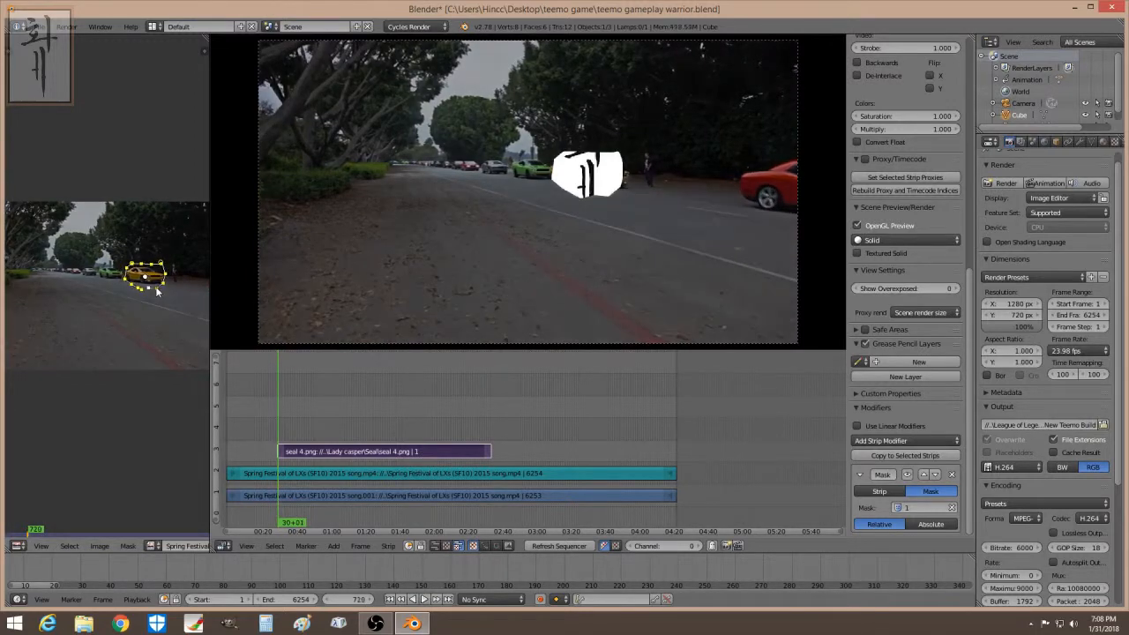
key("Left")
key("Left")
key("Left")
key("Left")
key("Left")
key("Left")
key("Left")
key("Left")
key("Left")
key("Left")
key("Left")
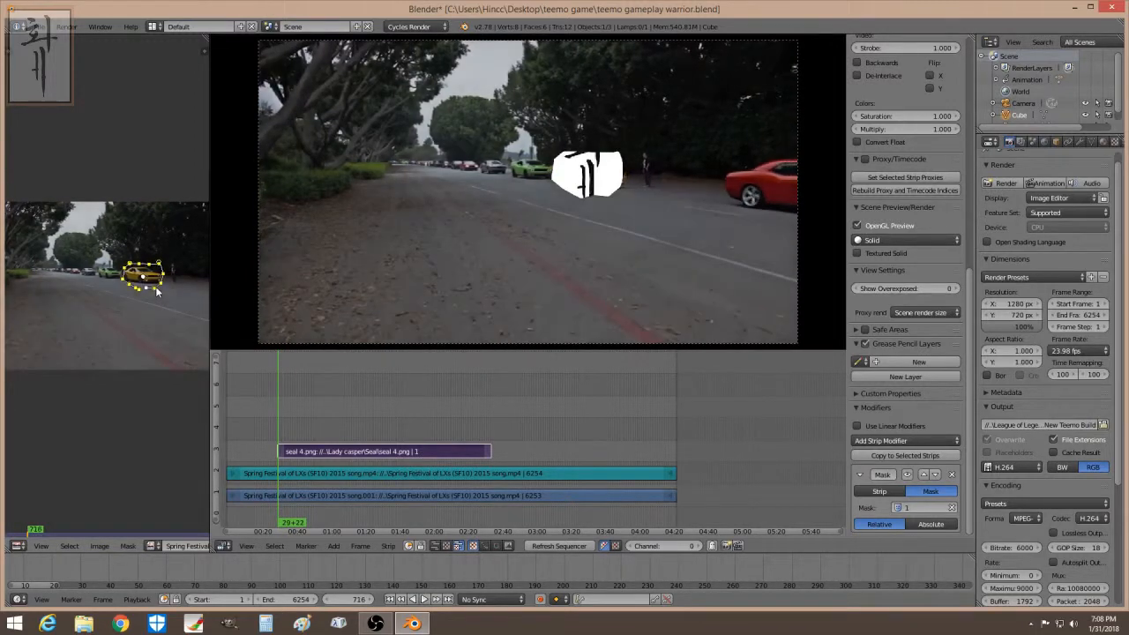
key("Left")
key("Left")
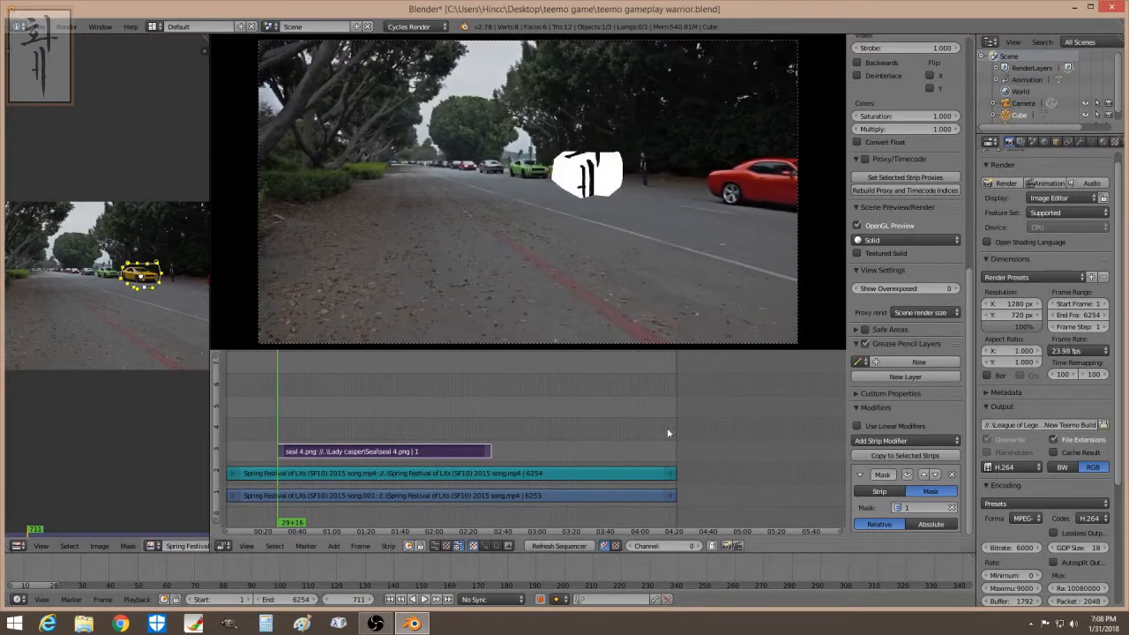
Step: Toggle the Mask modifier off and on to compare the seal image, and set the image's Y offset to 44
left_click(909, 475)
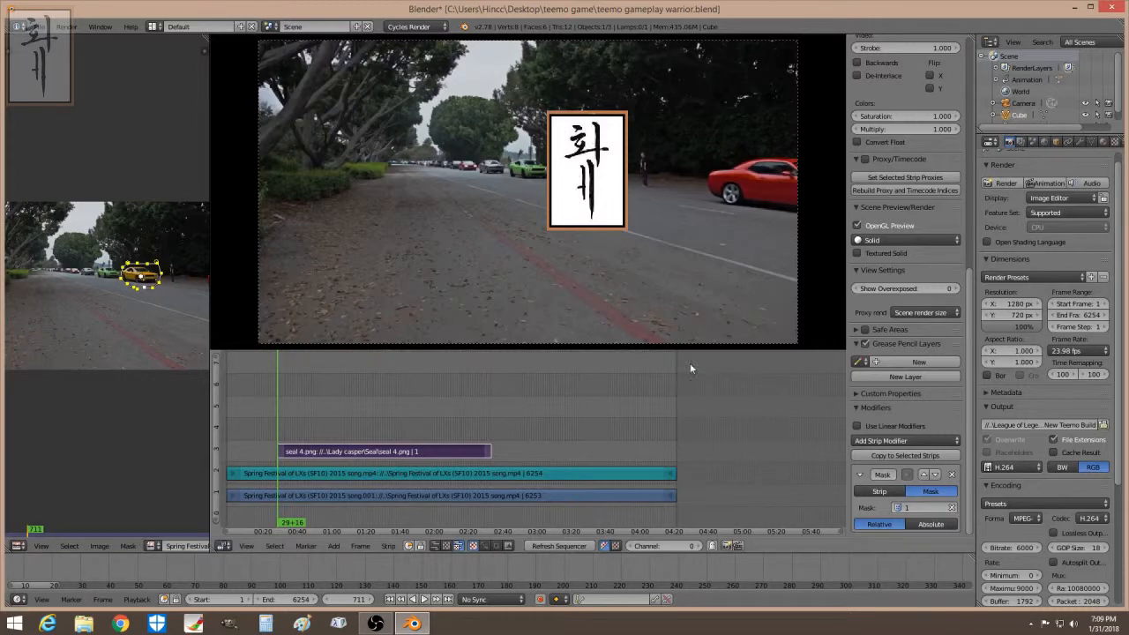
left_click(906, 476)
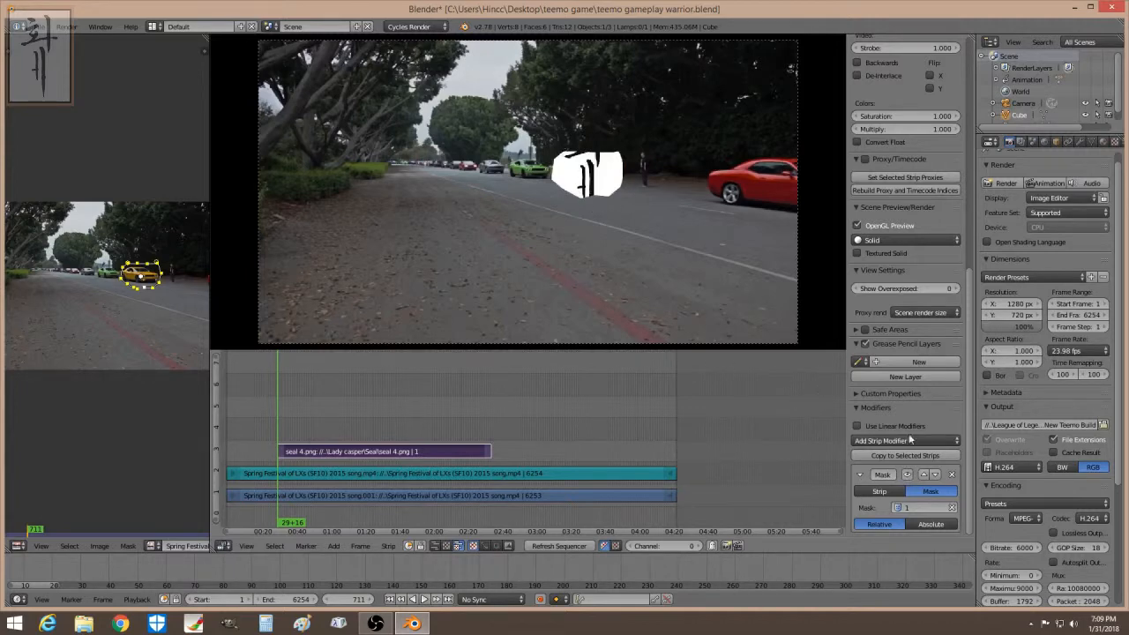
left_click_drag(967, 386, 970, 224)
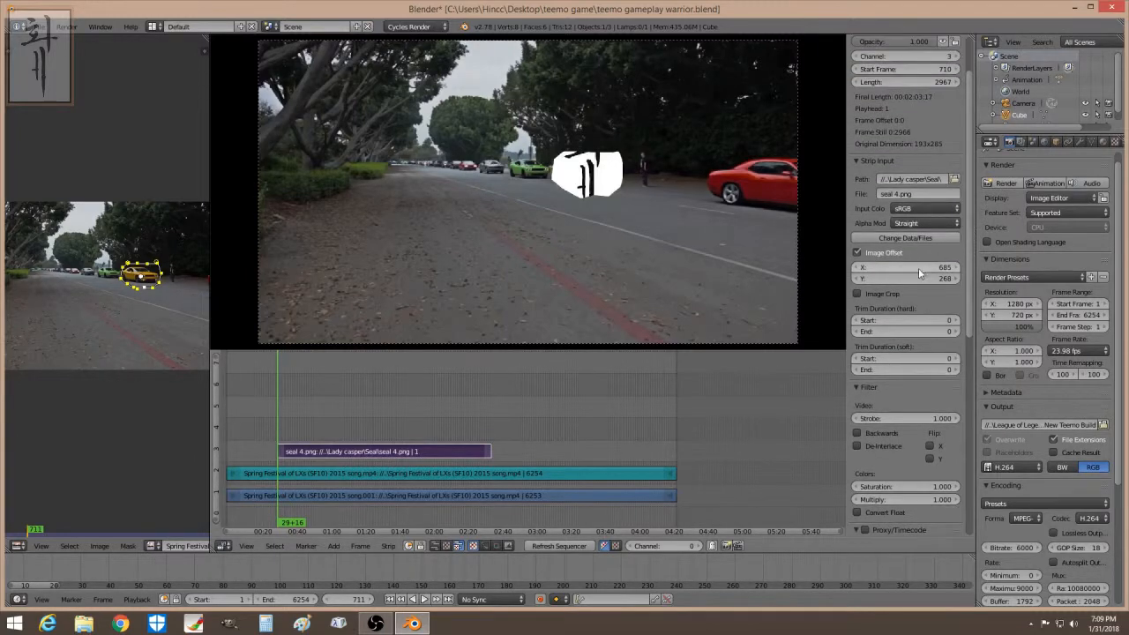
left_click_drag(909, 278, 859, 278)
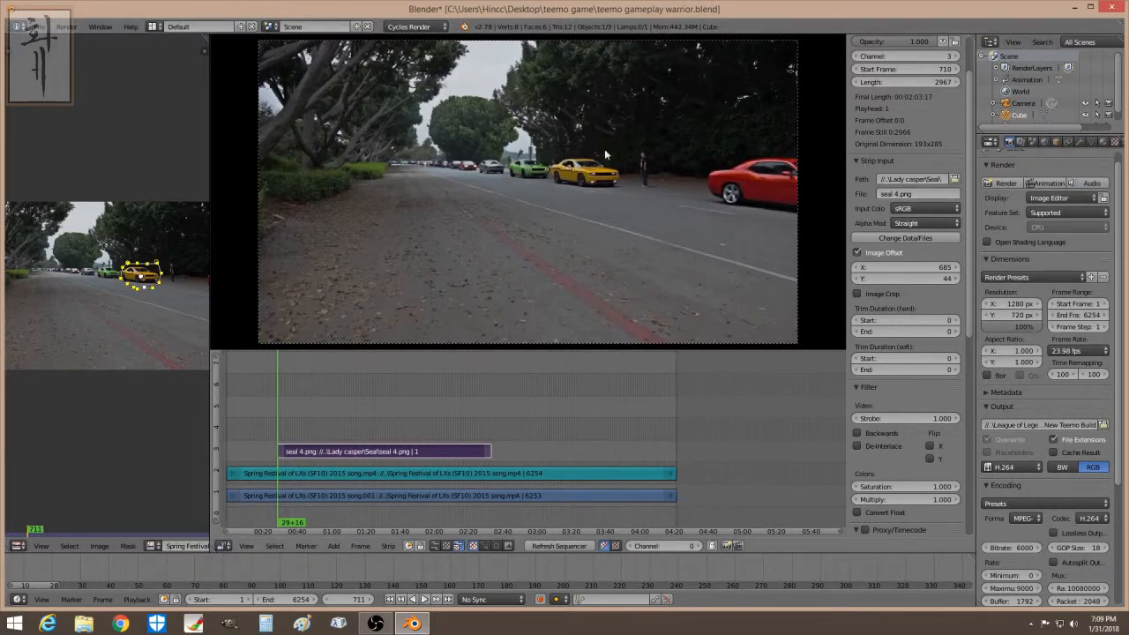
Step: Add an adjustment layer strip at frame 711 above the seal strip and extend its length to 3734 frames
left_click(333, 546)
mouse_move(360, 462)
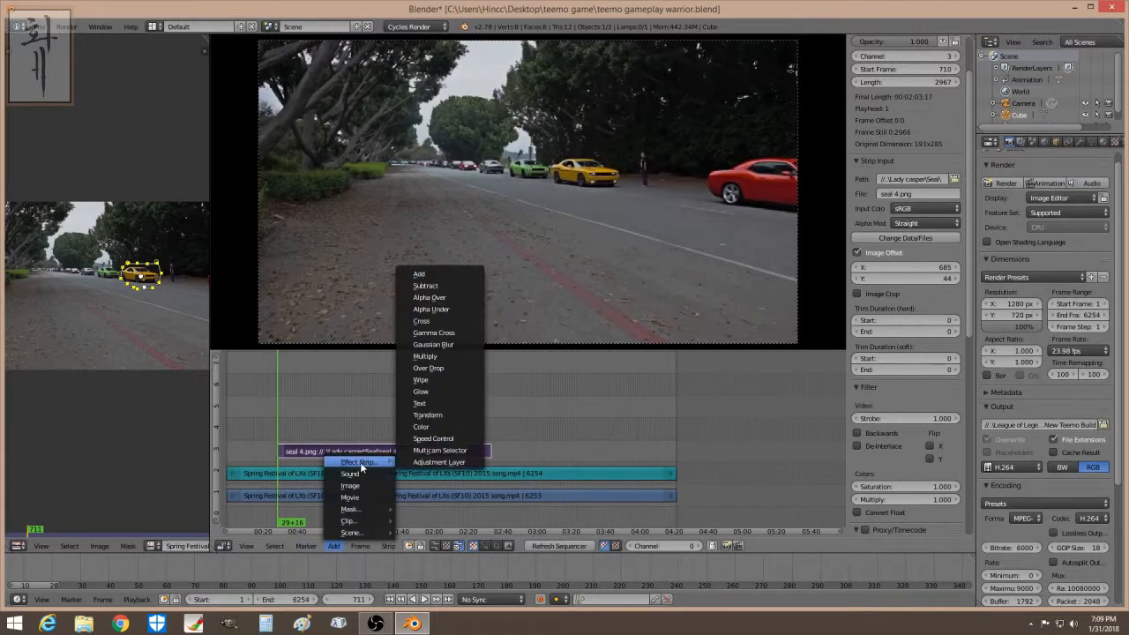
left_click(437, 462)
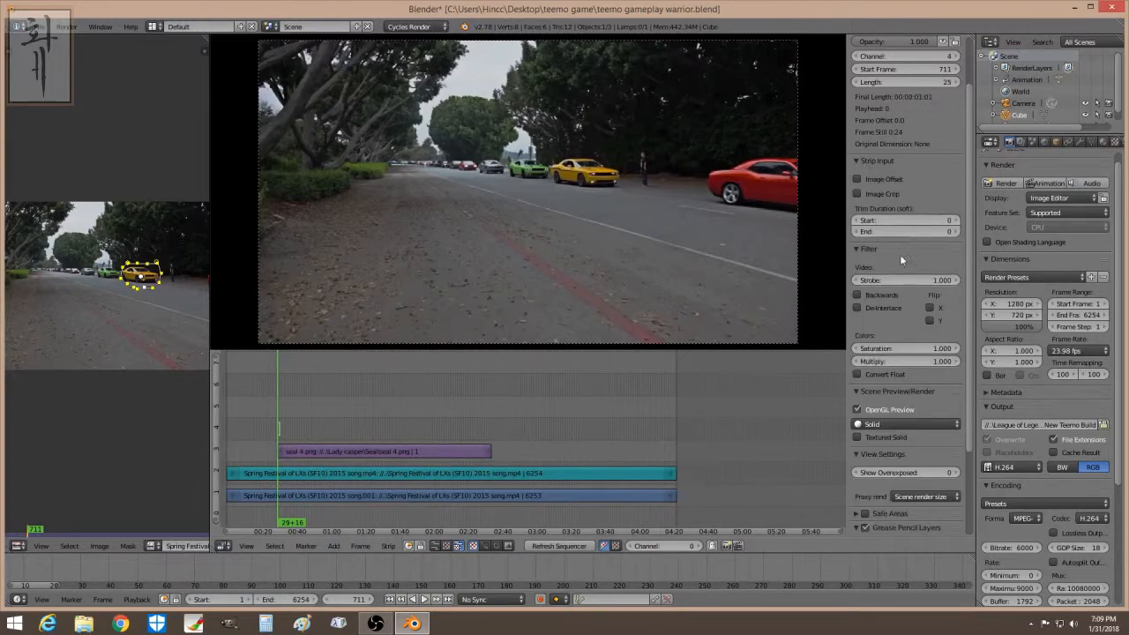
left_click(956, 280)
scroll(969, 323, "up", 3)
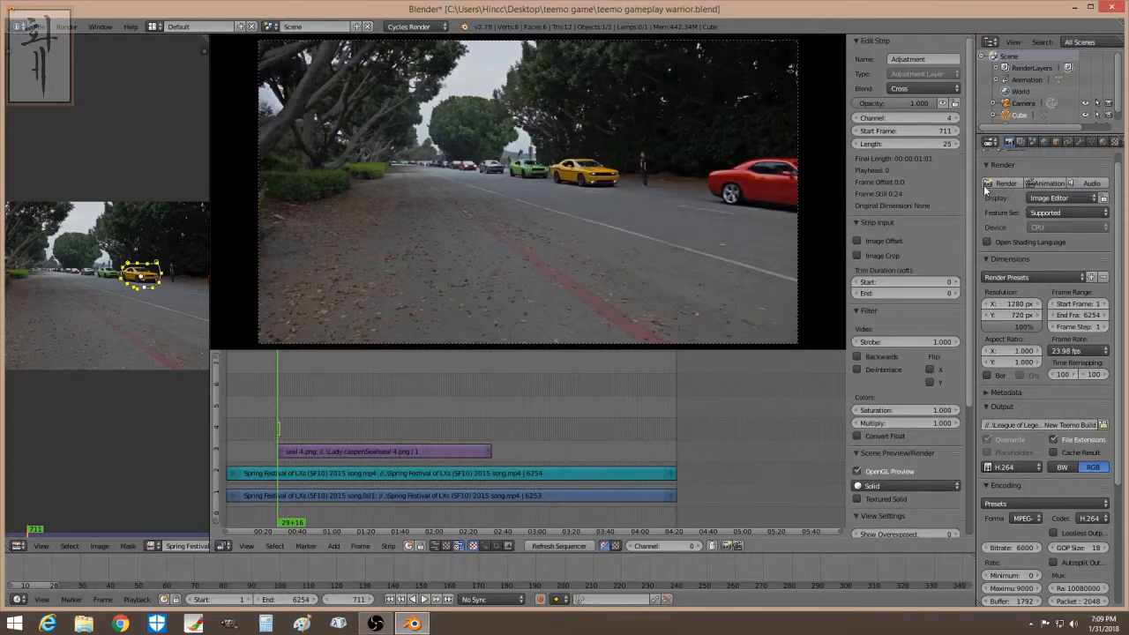
left_click_drag(287, 428, 547, 429)
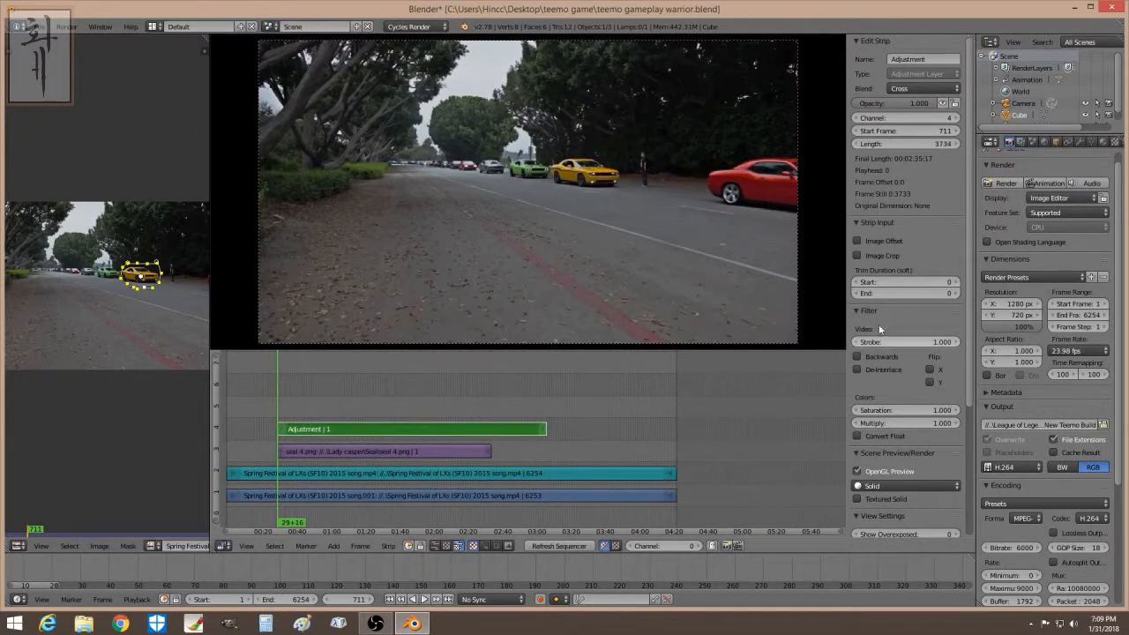
Step: Add a Hue Correct modifier to the adjustment layer, using mask 1 as its mask input
scroll(967, 195, "down", 5)
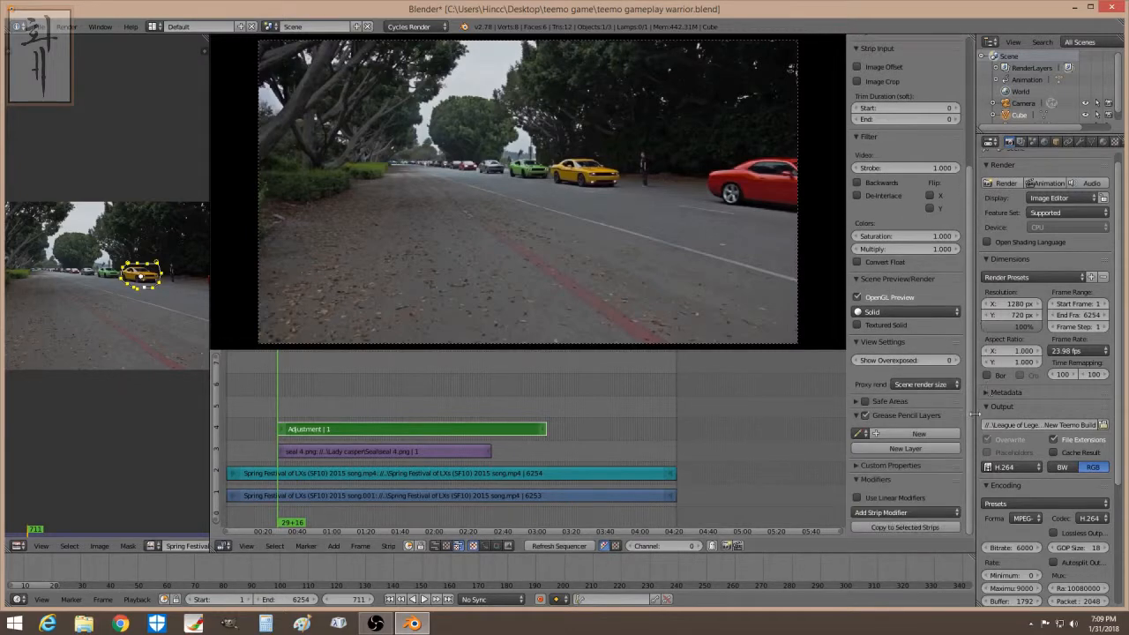
left_click(907, 512)
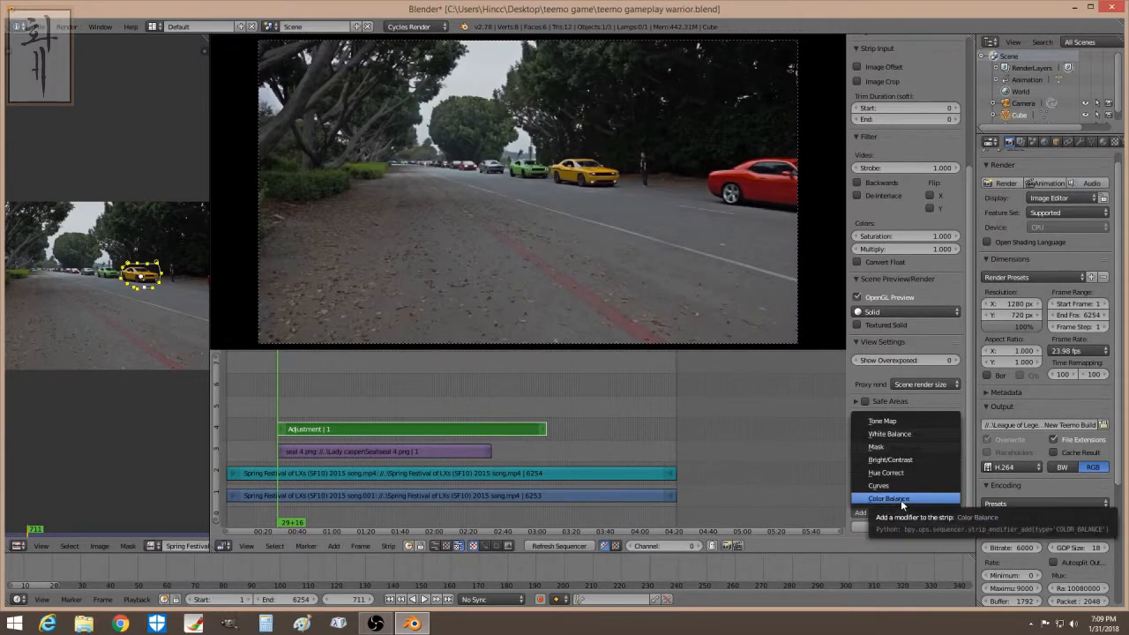
left_click(892, 473)
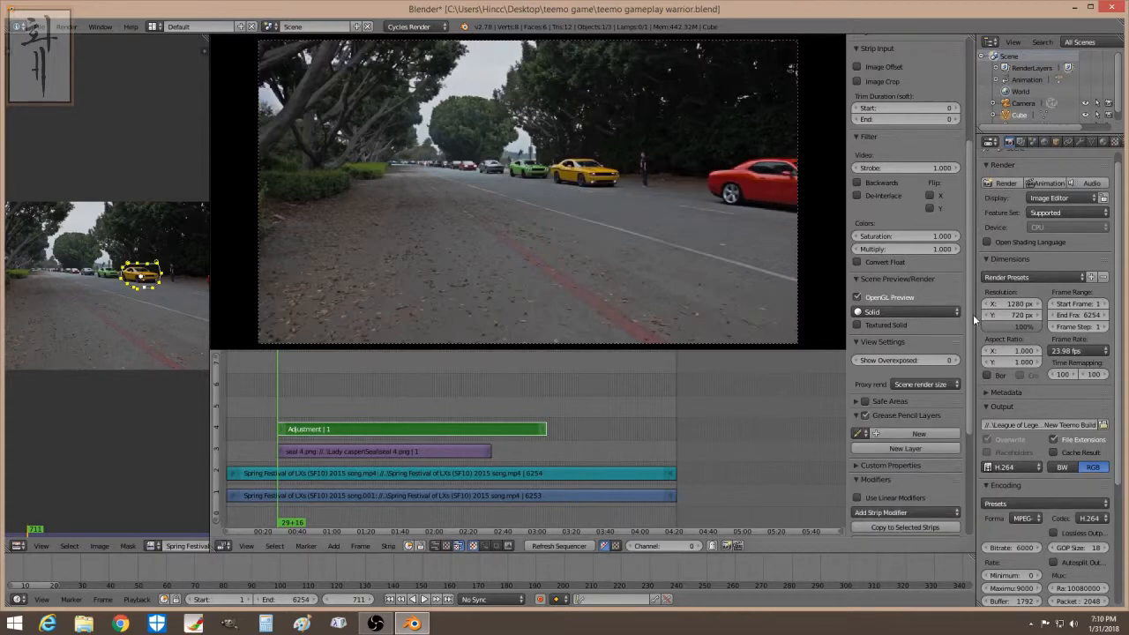
scroll(970, 348, "down", 5)
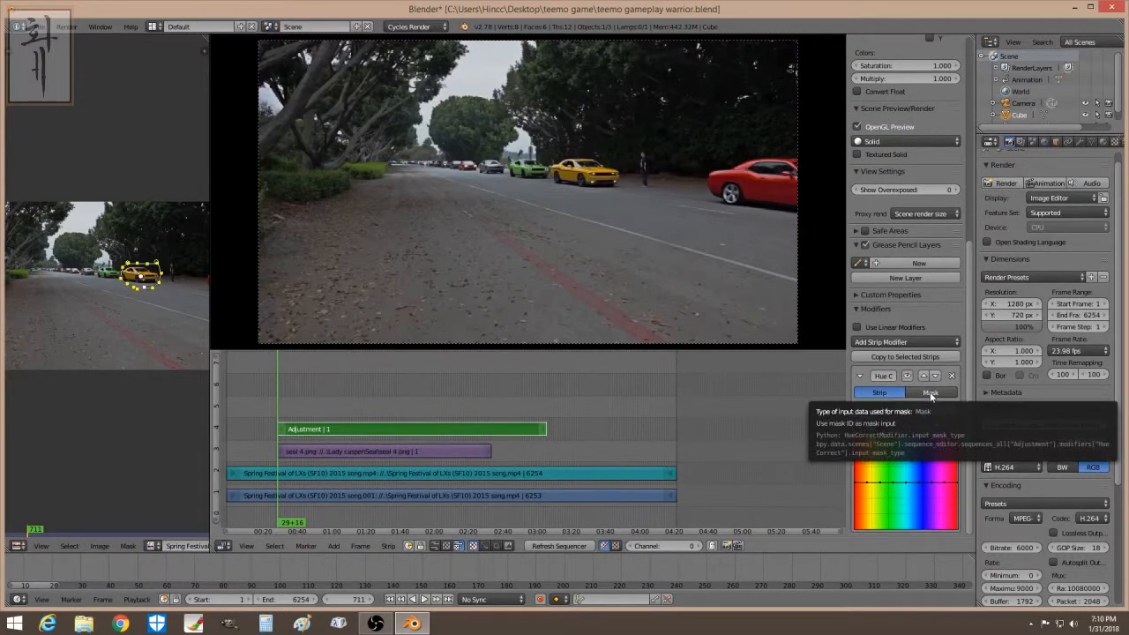
left_click(930, 393)
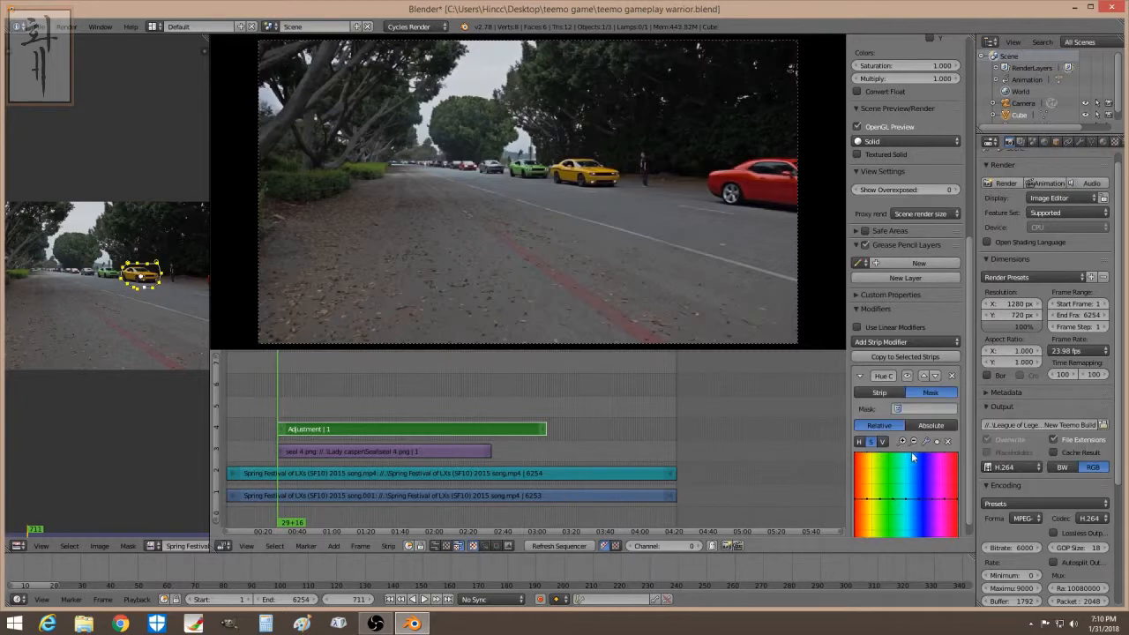
left_click(908, 409)
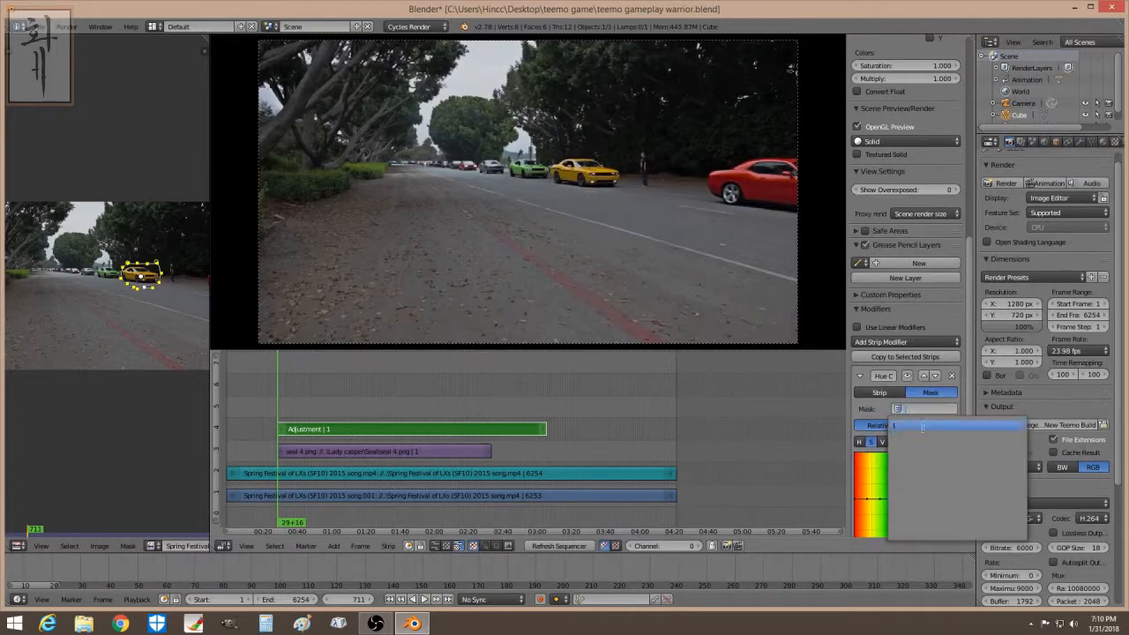
left_click(920, 427)
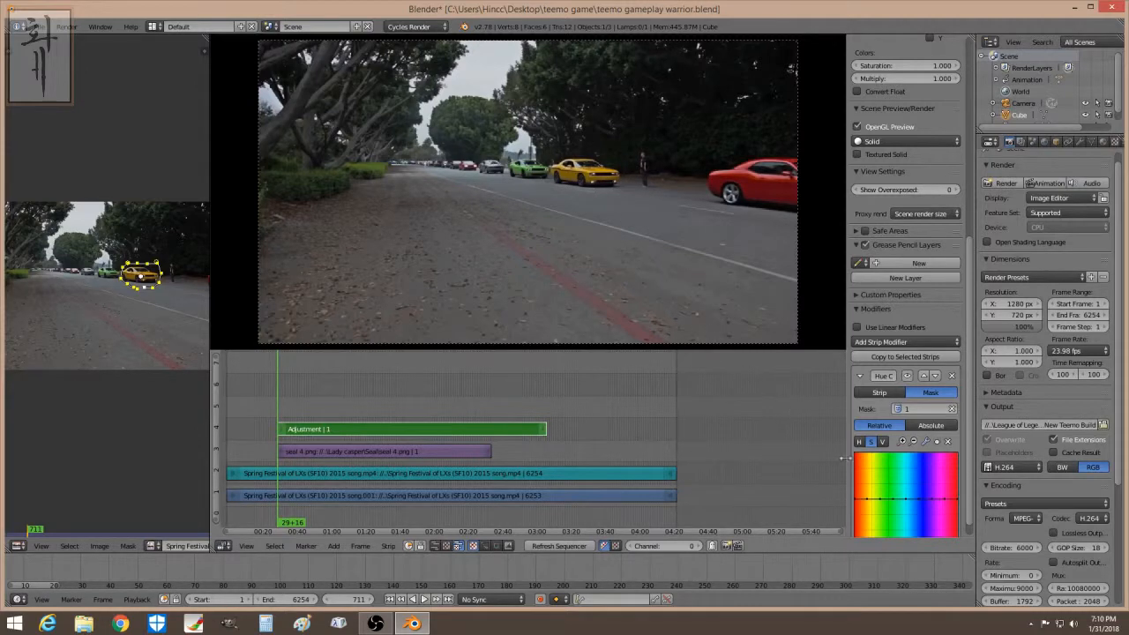
Step: Pull the Hue Correct saturation curve down at several hues, from red and yellow through magenta, to desaturate the masked car
left_click_drag(883, 499, 861, 532)
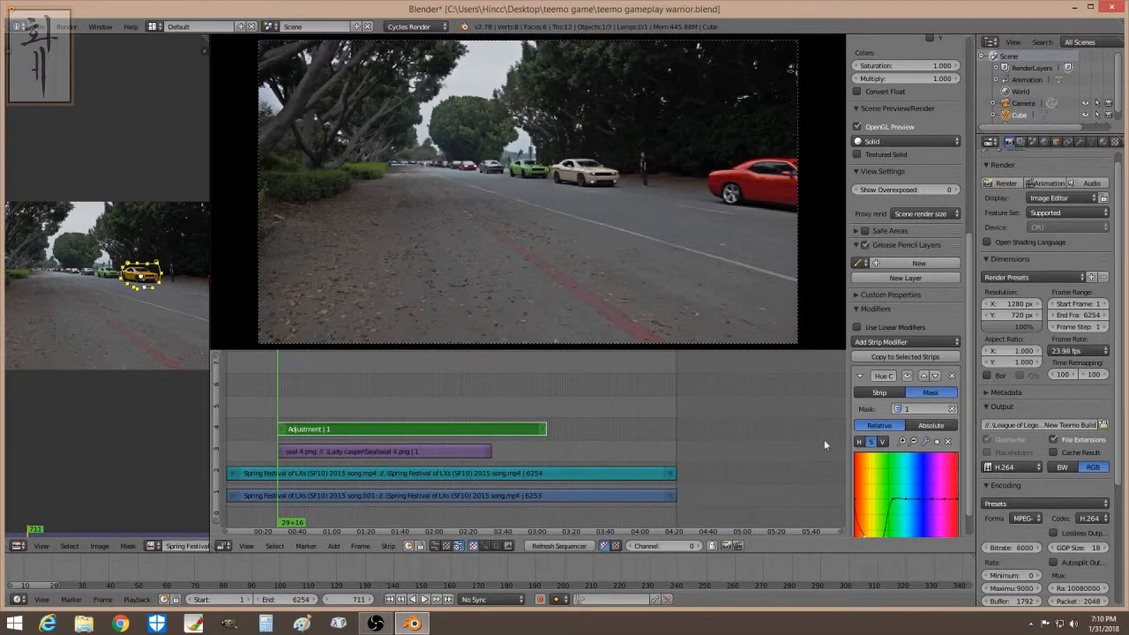
left_click_drag(886, 501, 908, 543)
left_click_drag(931, 501, 932, 543)
left_click_drag(949, 501, 951, 538)
Step: Play the footage and step back to frame 714 to examine the masked car's color correction
key("alt+a")
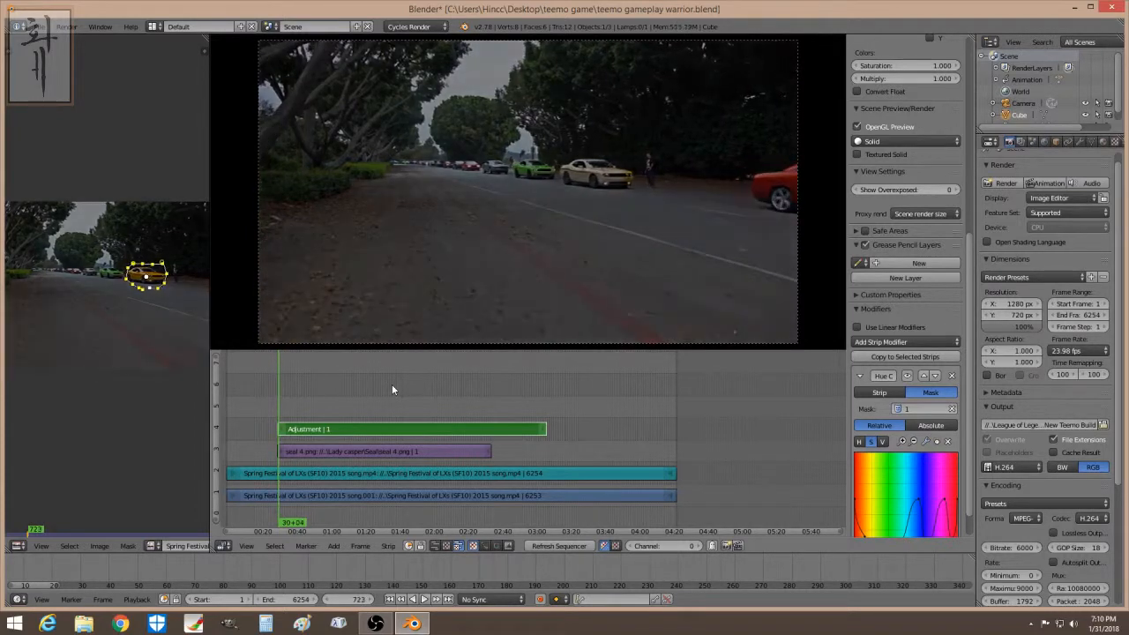
key("Left")
key("Left")
key("Left")
key("Left")
key("Left")
key("Left")
key("Left")
key("Left")
key("Left")
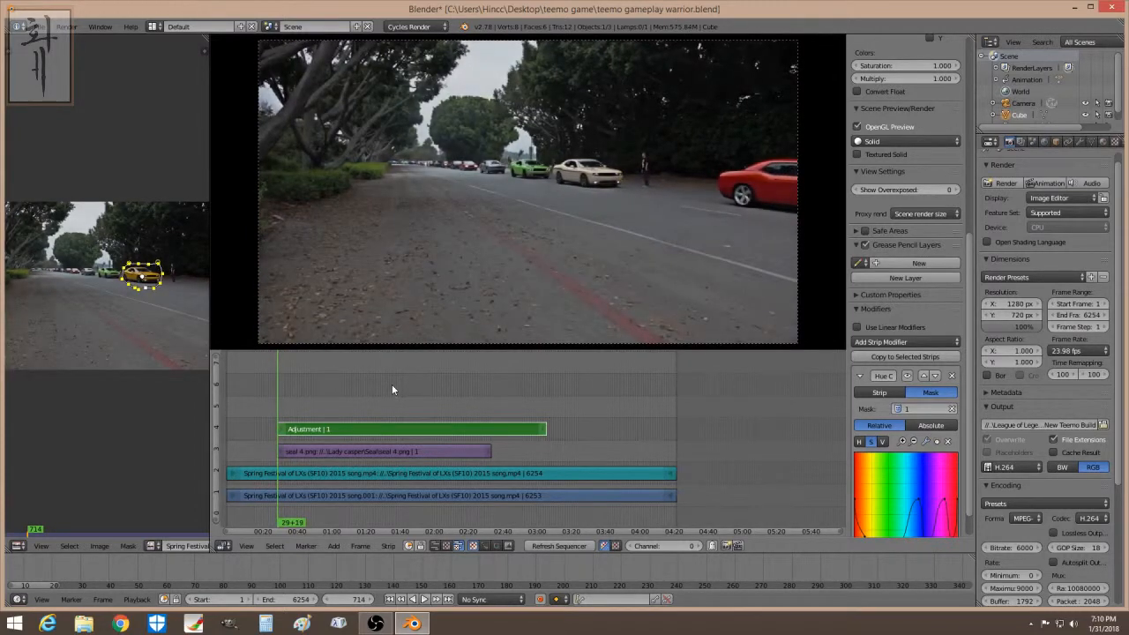
Step: Raise the Hue Correct saturation curve near the top in the yellow range to intensify the car's color
left_click_drag(869, 535, 877, 460)
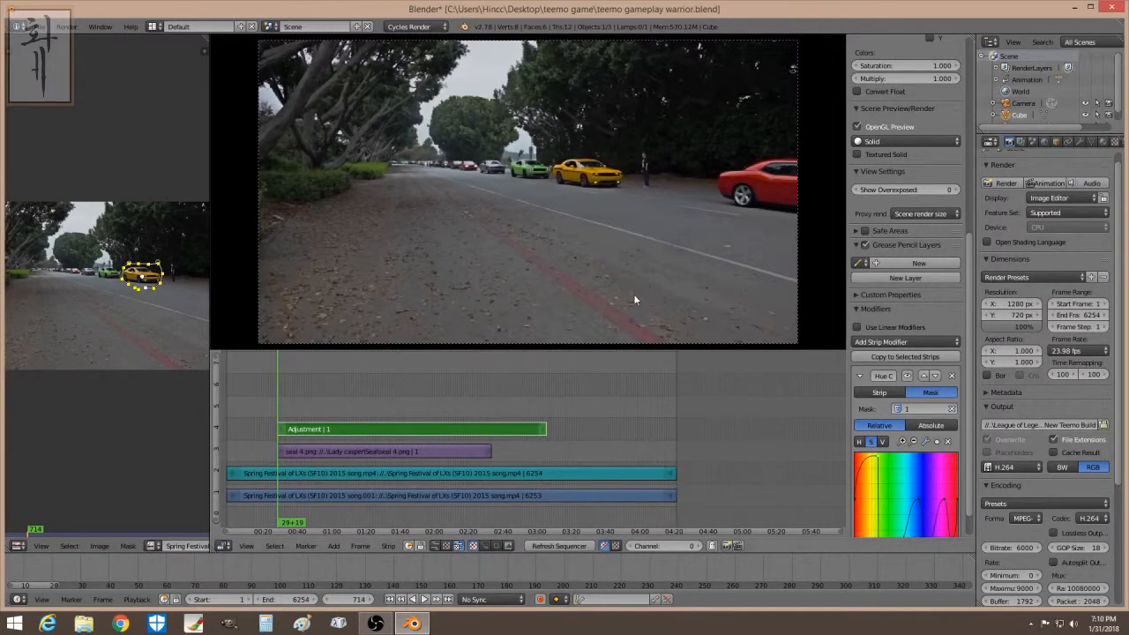